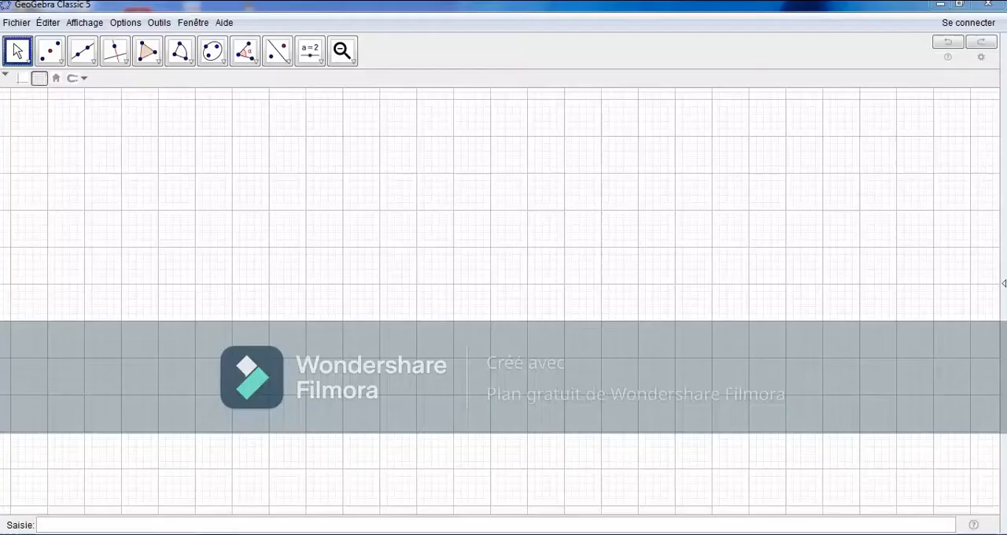
Step: Draw a rectangular polygon on the grid, 7 large grid squares wide and 11 high
click(147, 52)
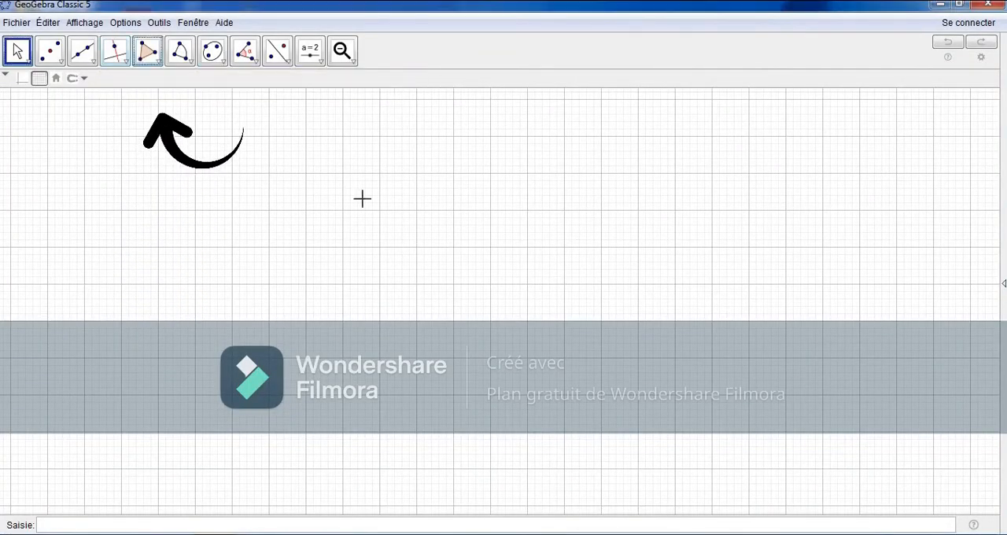
click(600, 136)
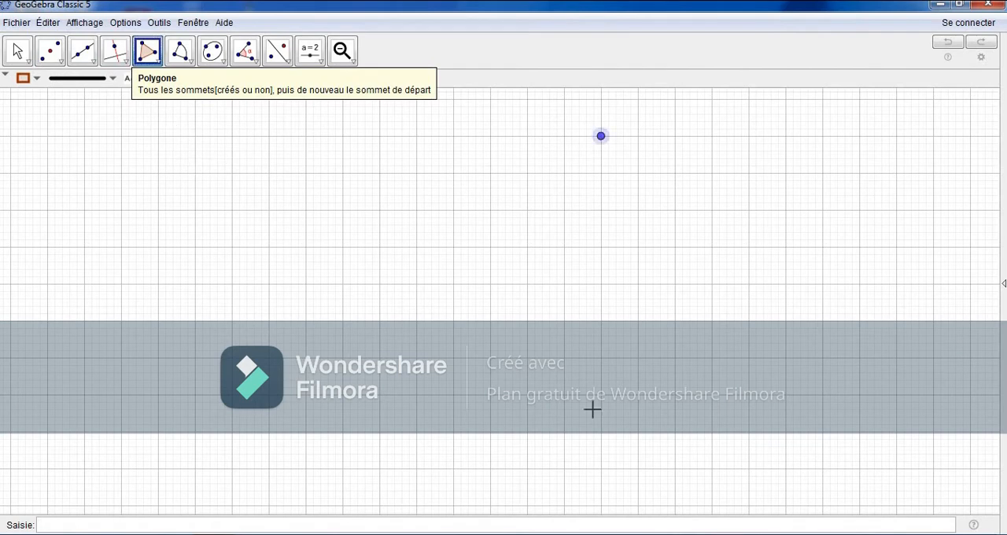
click(600, 506)
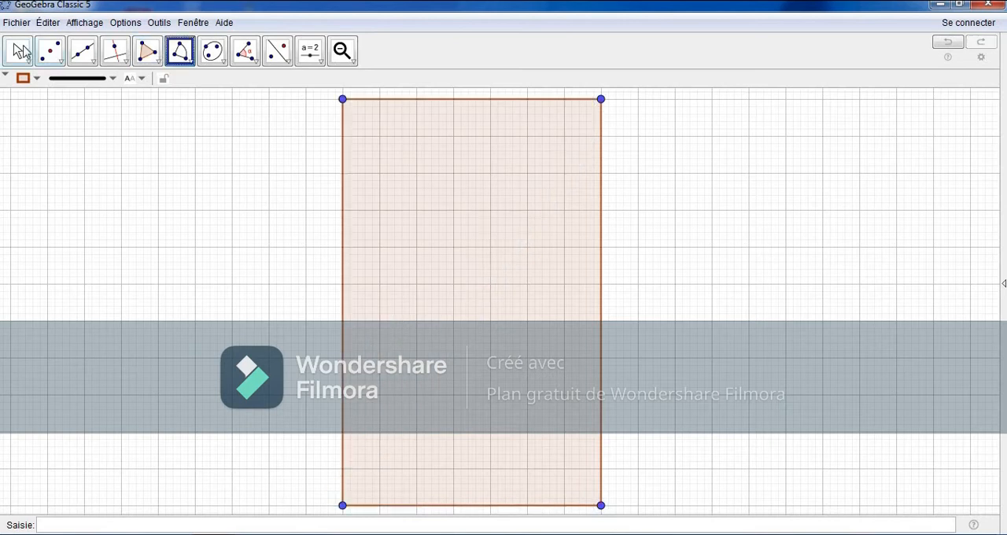
key(Escape)
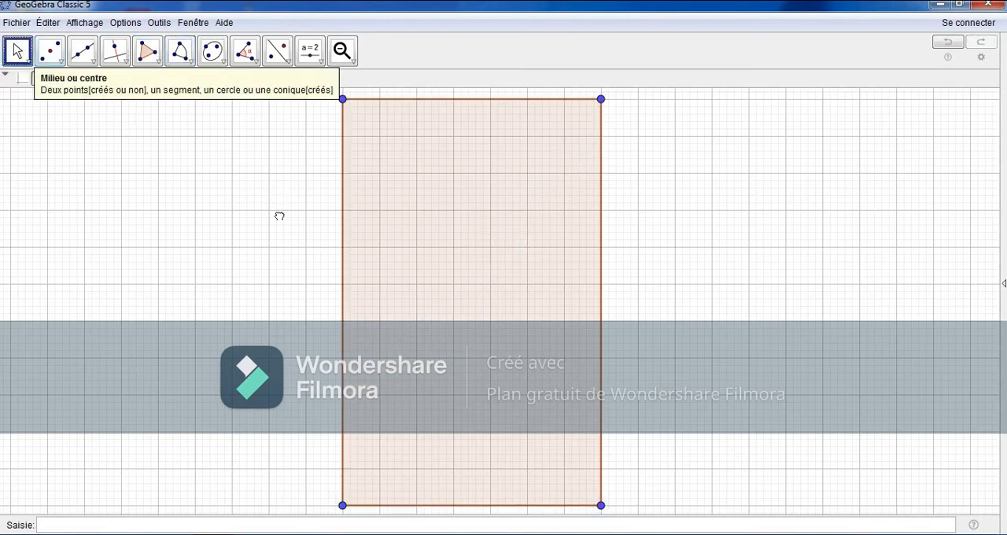
Step: Add a quarter-circle sector on the rectangle's top edge, centred on its upper-right corner and ending at its upper-left corner, with a 7-square radius
drag(274, 297, 269, 531)
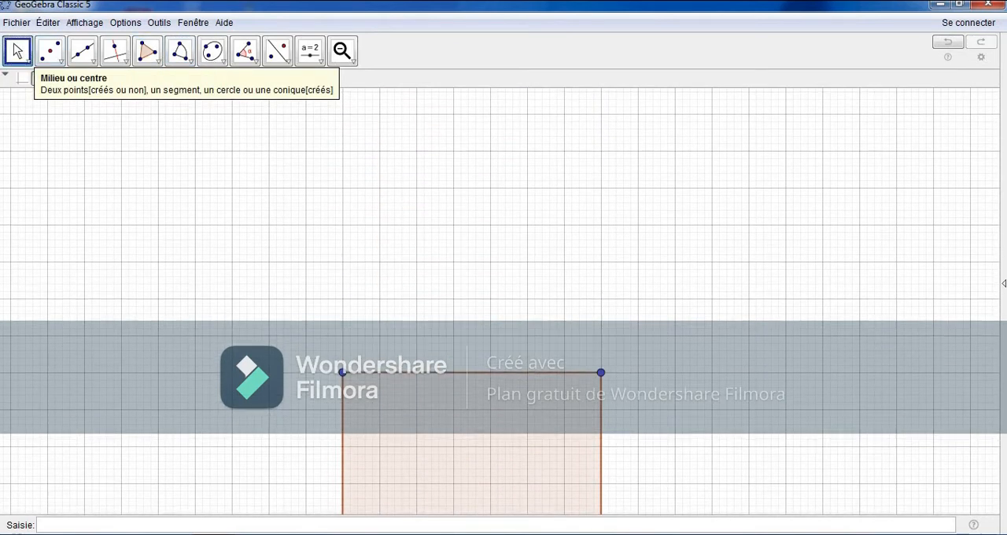
click(180, 52)
click(180, 52)
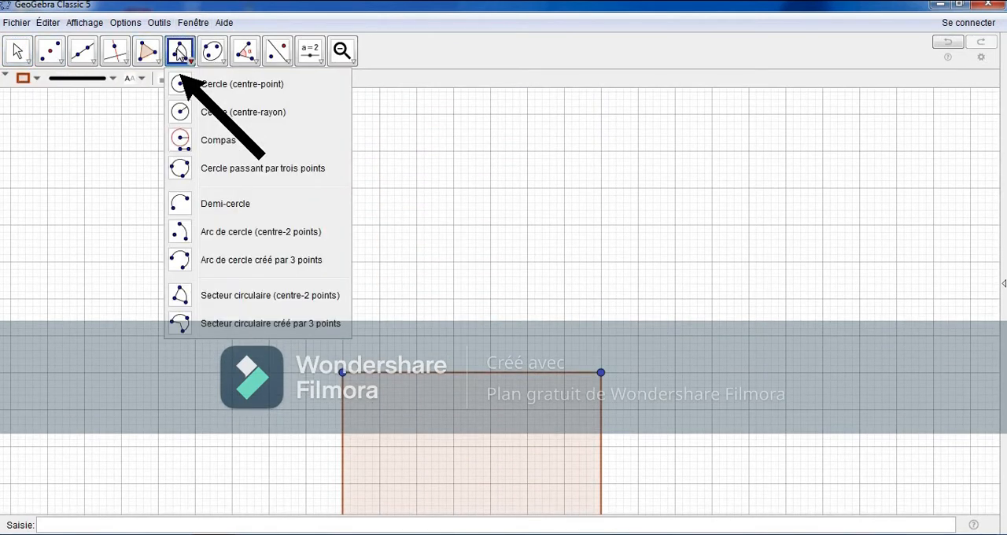
click(225, 296)
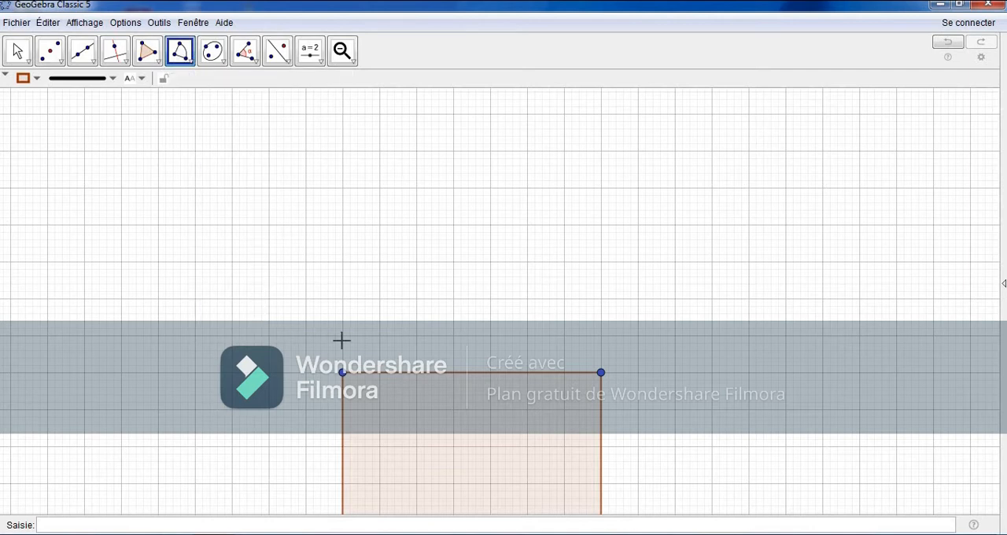
click(602, 373)
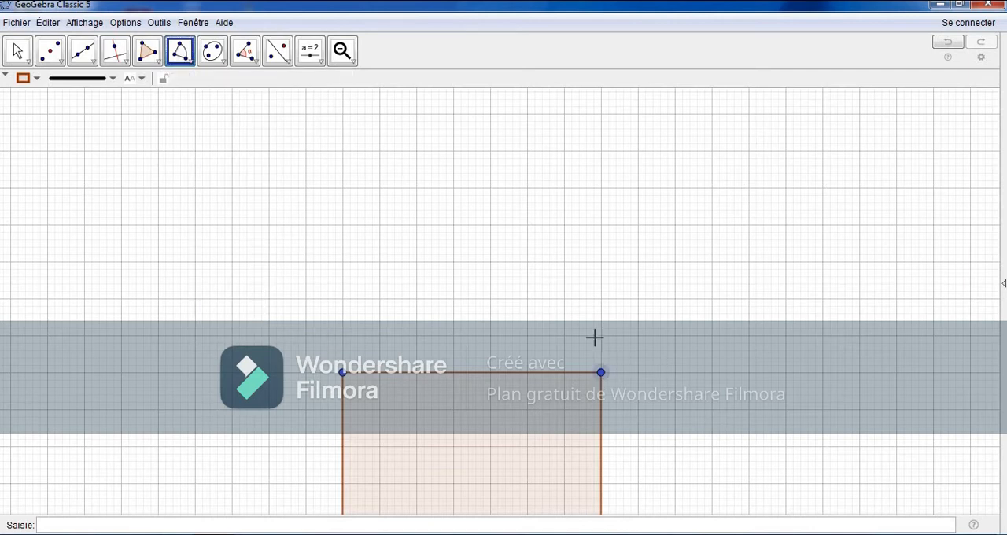
click(600, 114)
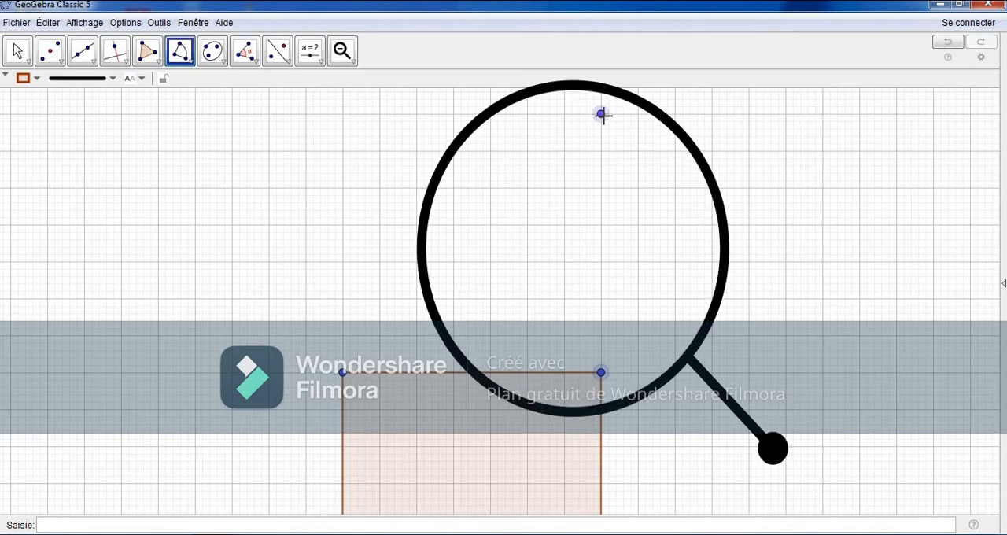
click(342, 372)
Step: Draw a regular polygon with 5 vertices inside the sector, with a horizontal base 2 grid squares long
click(147, 51)
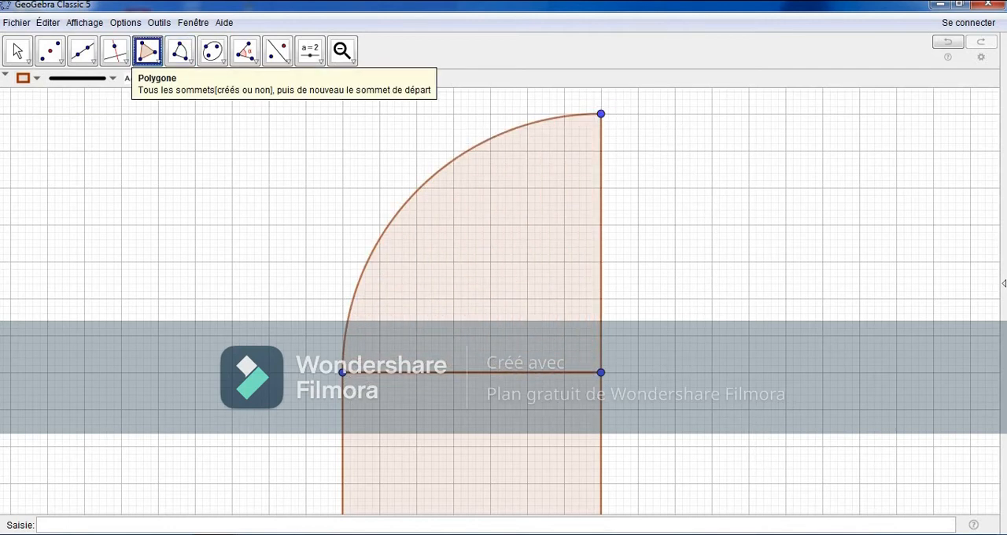
click(156, 59)
click(158, 110)
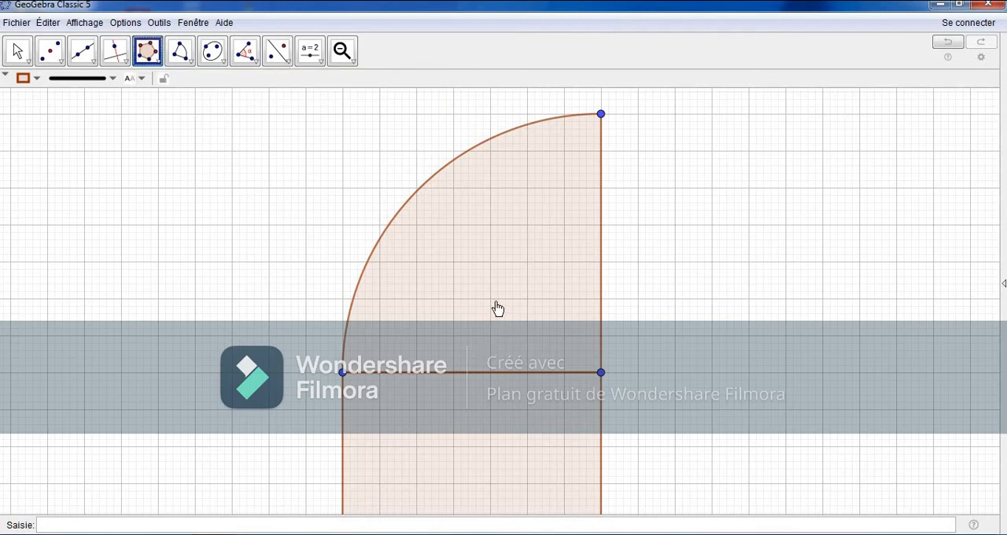
click(416, 298)
click(490, 298)
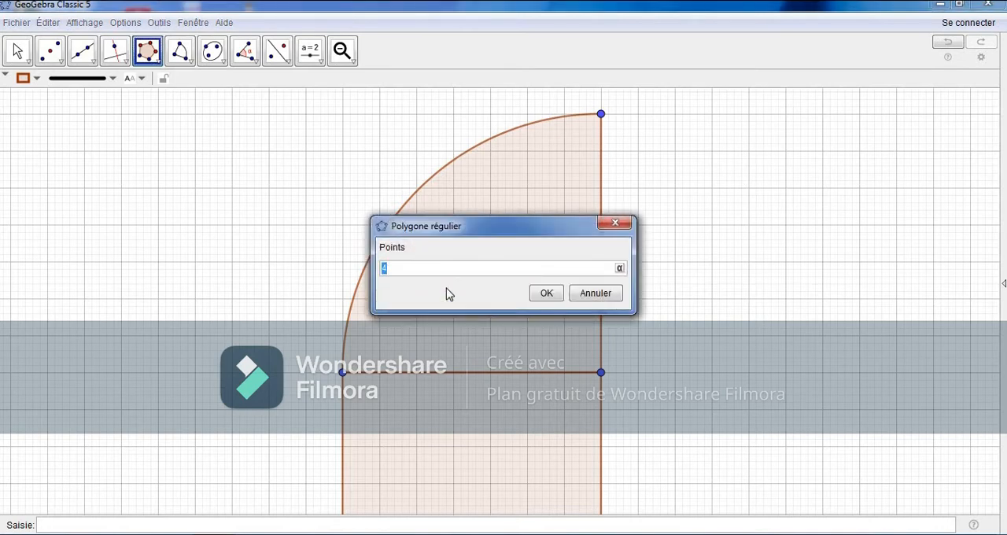
text(5)
key(Return)
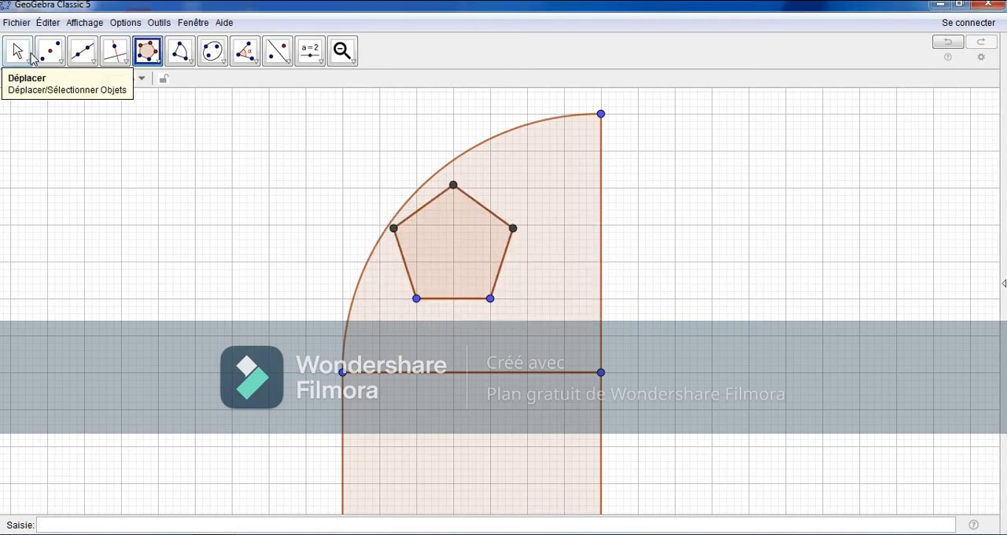
Step: Mark the pentagon's centre point and hide the pentagon's outline, leaving its vertices displayed
click(30, 55)
click(49, 52)
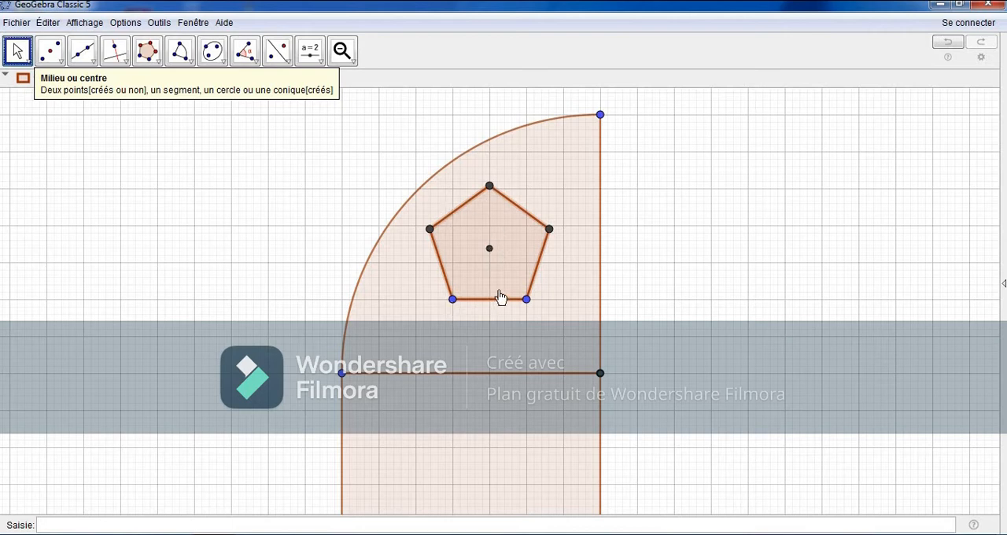
right_click(443, 269)
click(481, 313)
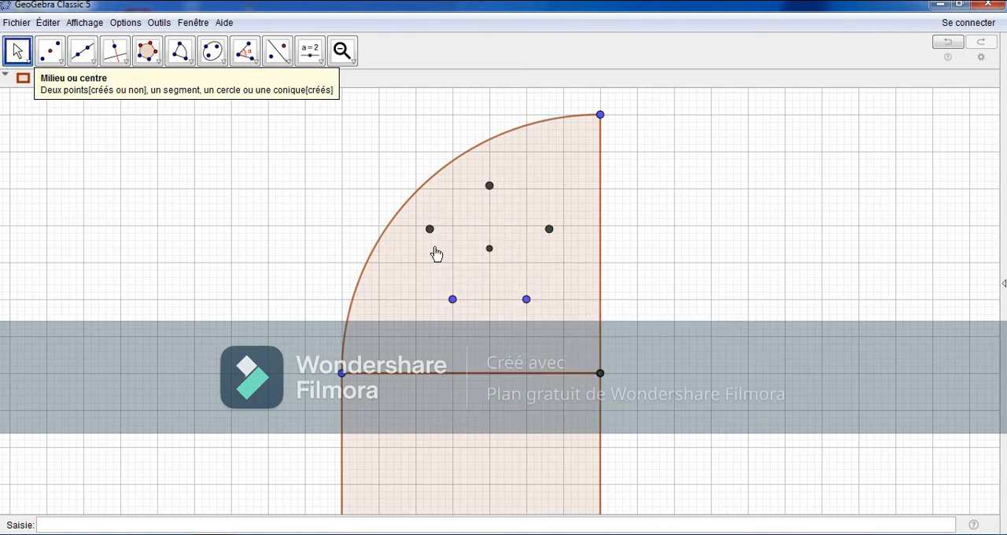
Step: Draw a five-pointed star polygon by joining the pentagon's alternate vertices, starting and ending at the lower-left one
click(148, 51)
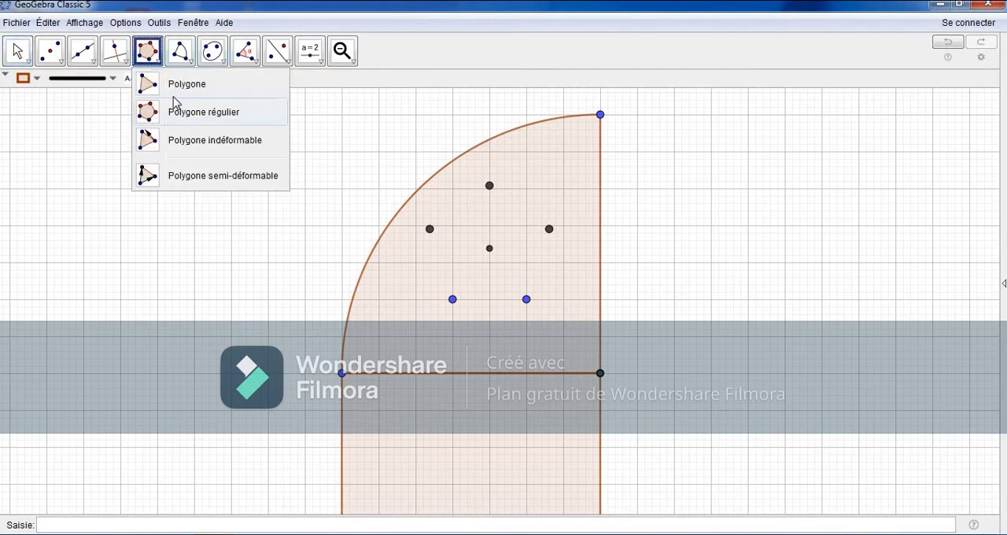
click(170, 85)
click(452, 299)
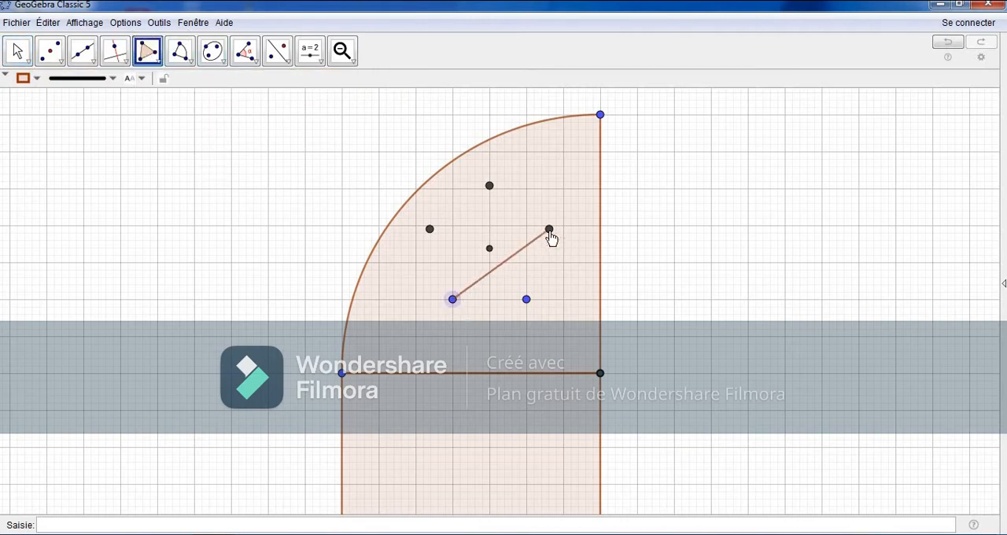
click(549, 229)
click(429, 229)
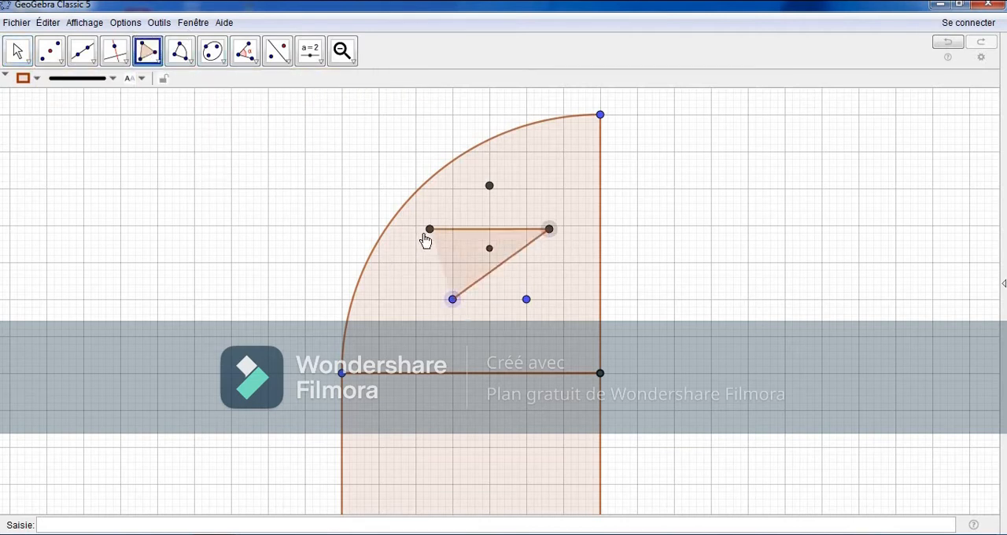
click(526, 299)
click(490, 185)
click(453, 301)
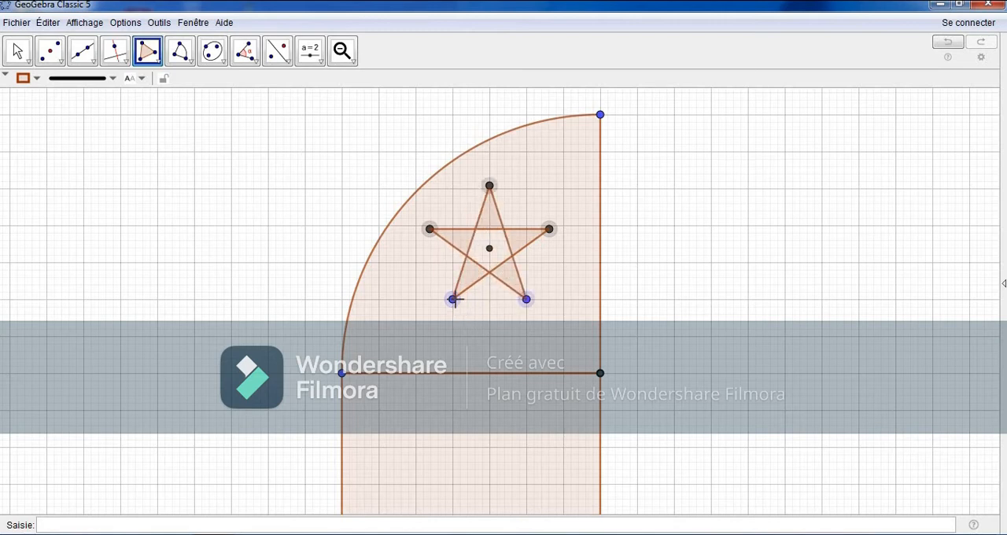
key(Escape)
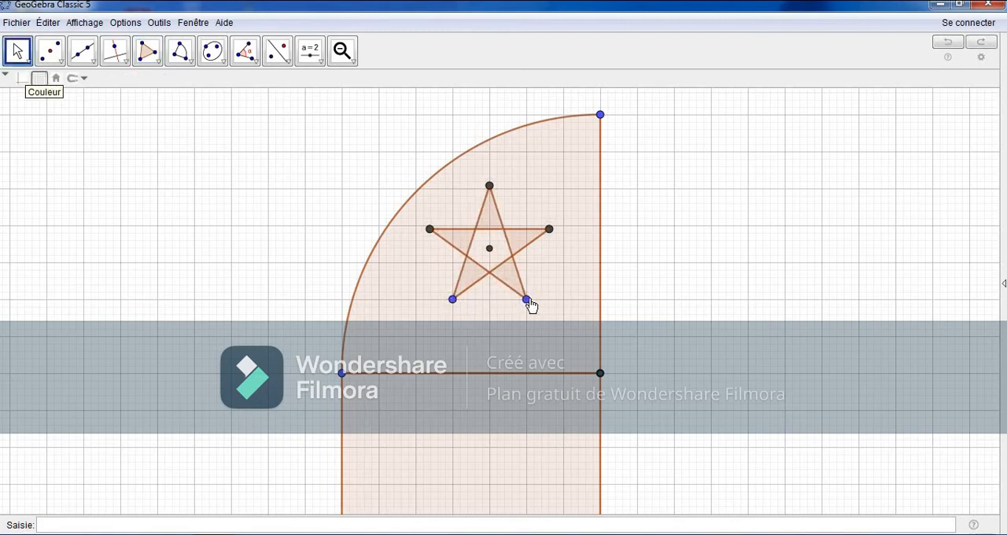
Step: Shrink the star to a base 1 grid square wide and move it up and left, closer to the sector's arc
drag(527, 300, 490, 301)
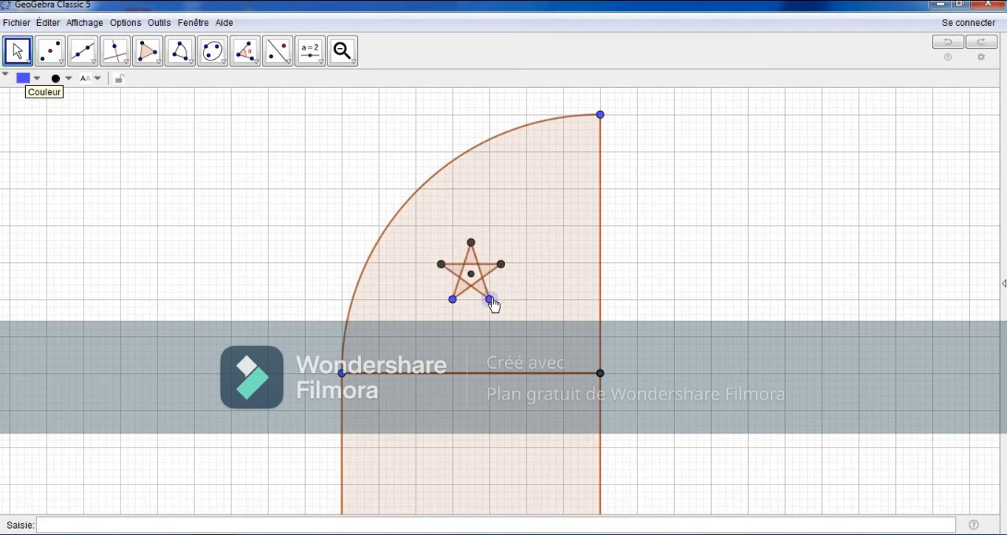
click(288, 296)
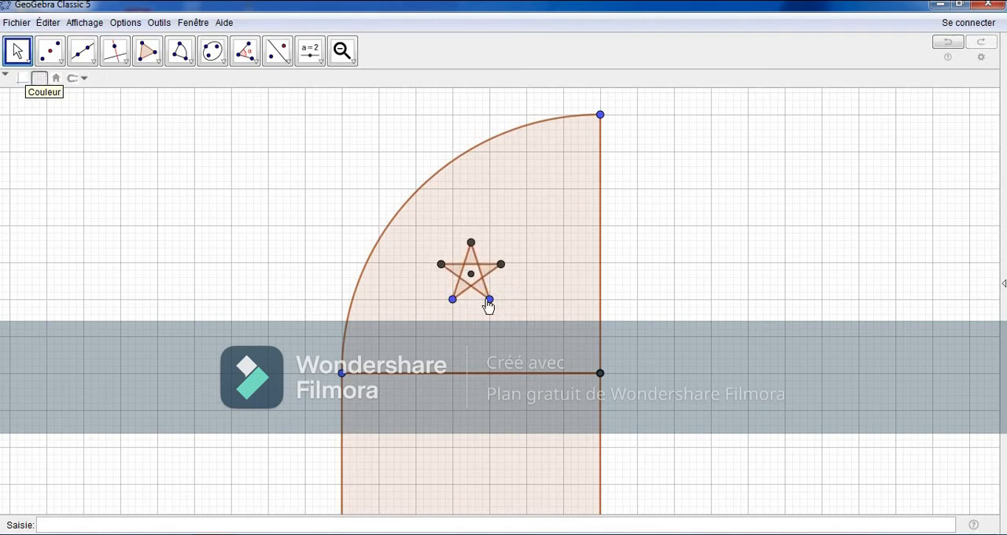
click(487, 299)
ctrl+click(454, 302)
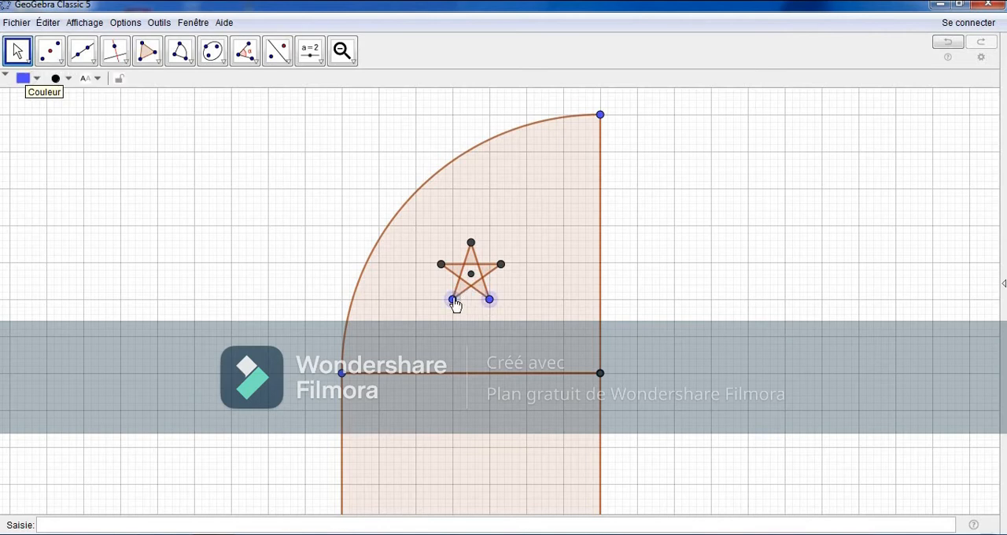
drag(445, 285, 423, 269)
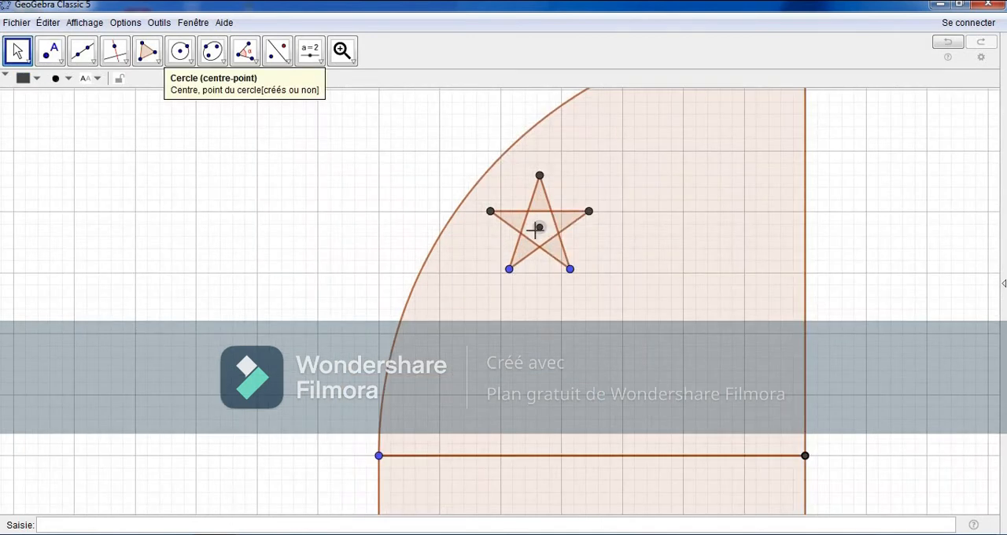
Step: Draw a circle of radius 0.7 centred on the star's centre point
click(180, 50)
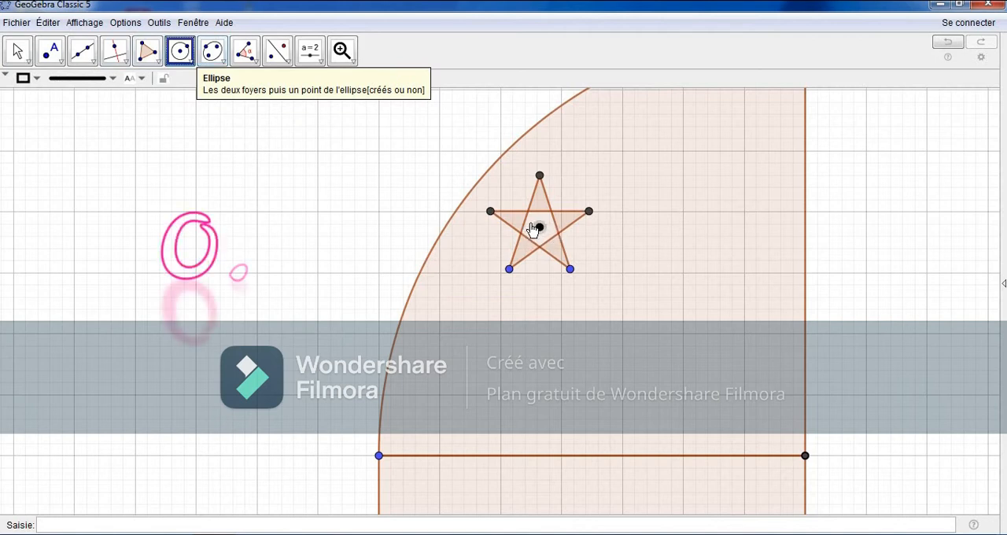
click(539, 229)
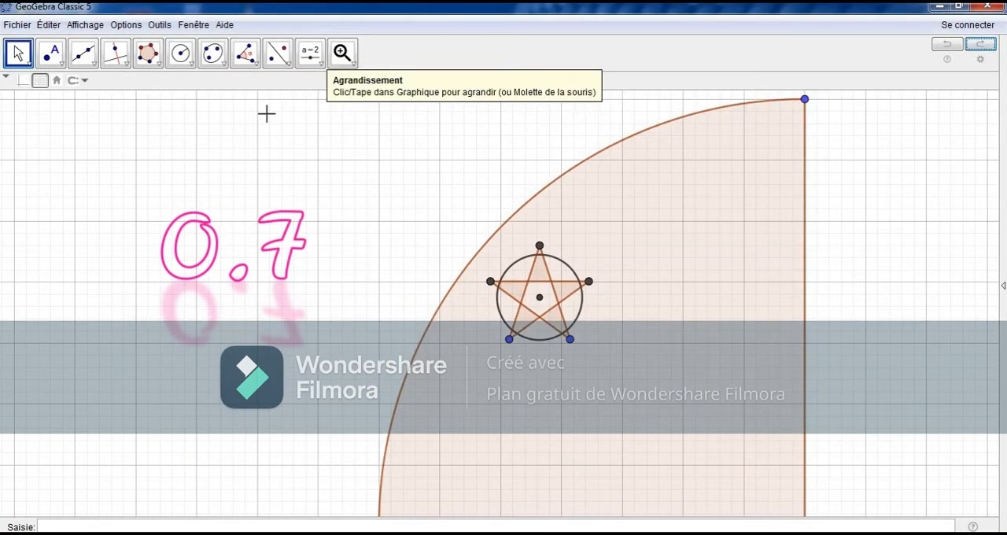
Step: Draw a regular polygon with 3 vertices near the sector's vertical edge, its first side spanning one grid square diagonally
click(148, 52)
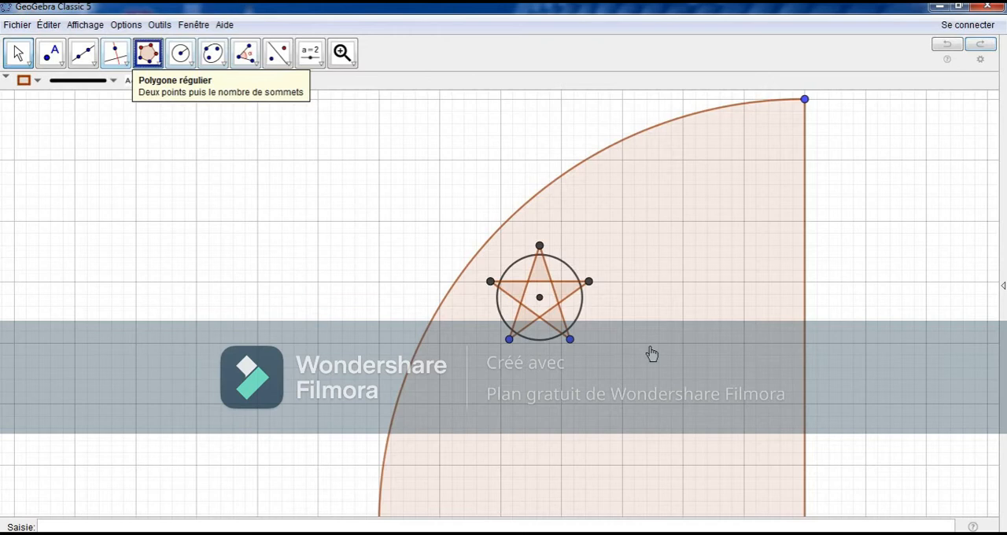
click(764, 321)
click(703, 382)
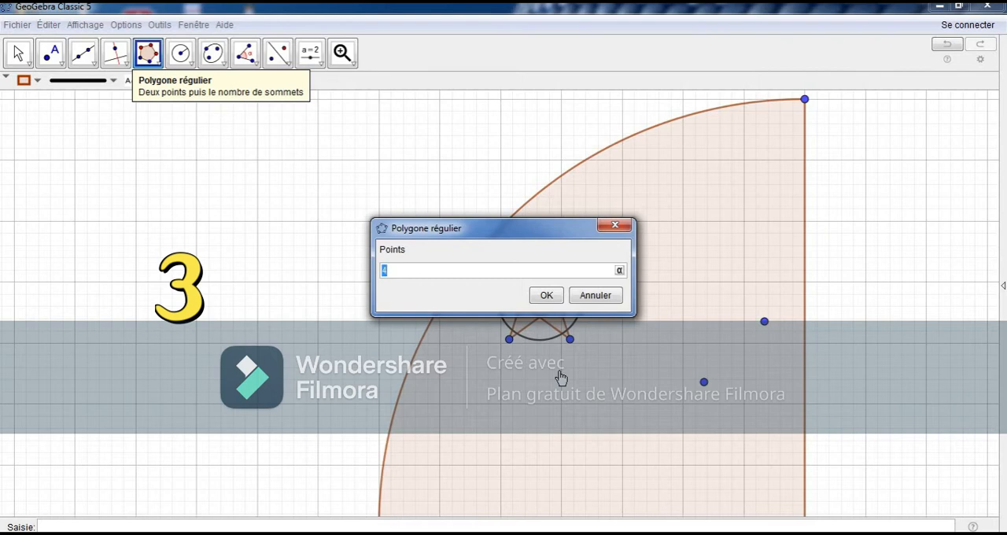
text(3)
key(Return)
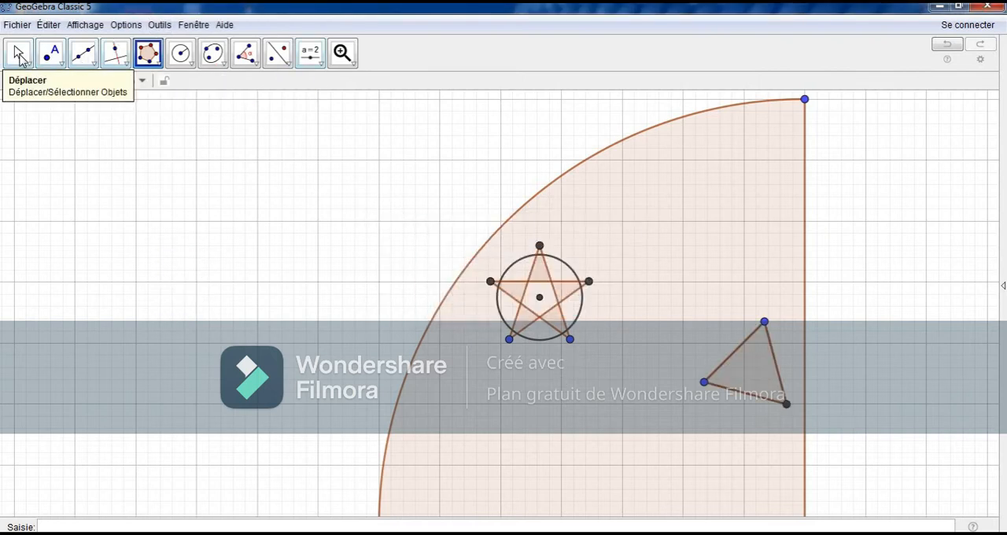
Step: Adjust the triangle's vertices to rotate and slightly shrink it, and shift it closer to the sector's vertical edge
click(17, 52)
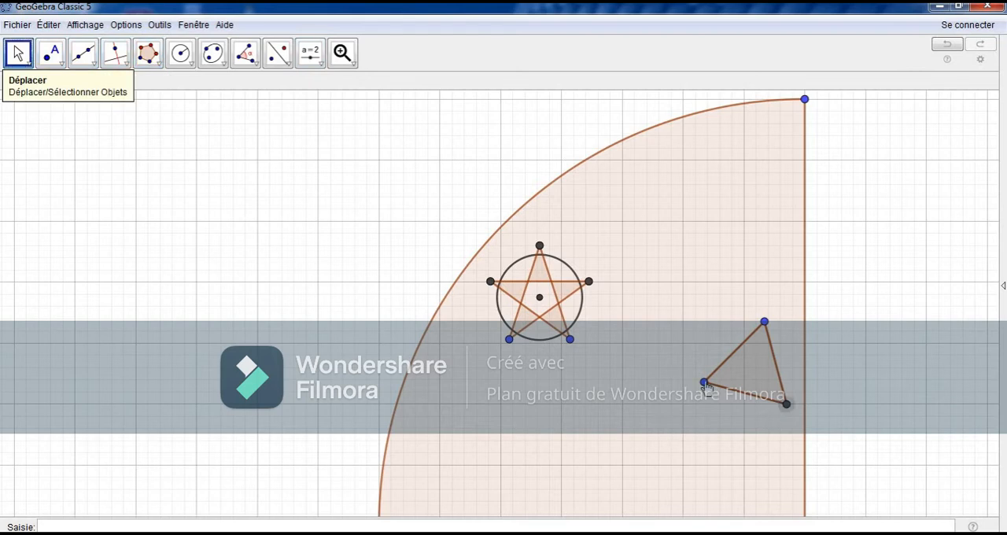
drag(703, 382, 687, 374)
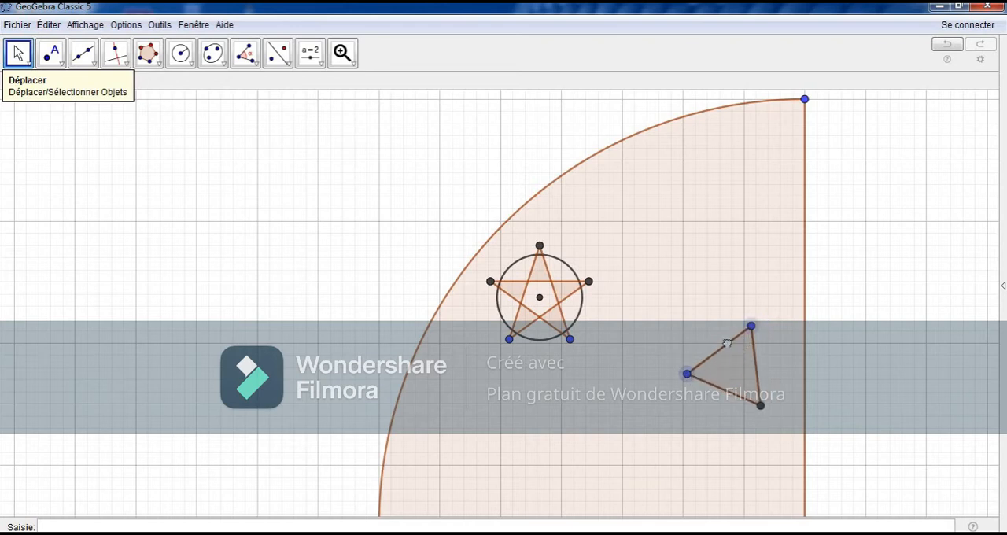
drag(728, 343, 759, 343)
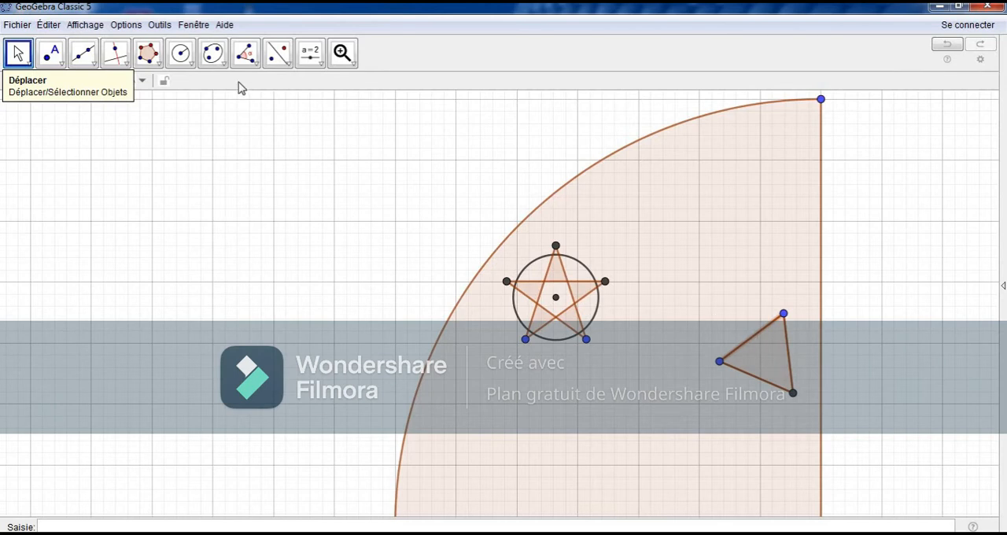
Step: Draw a segment from inside the triangle to a point up and left of it, between the star and the sector's vertical edge
click(100, 71)
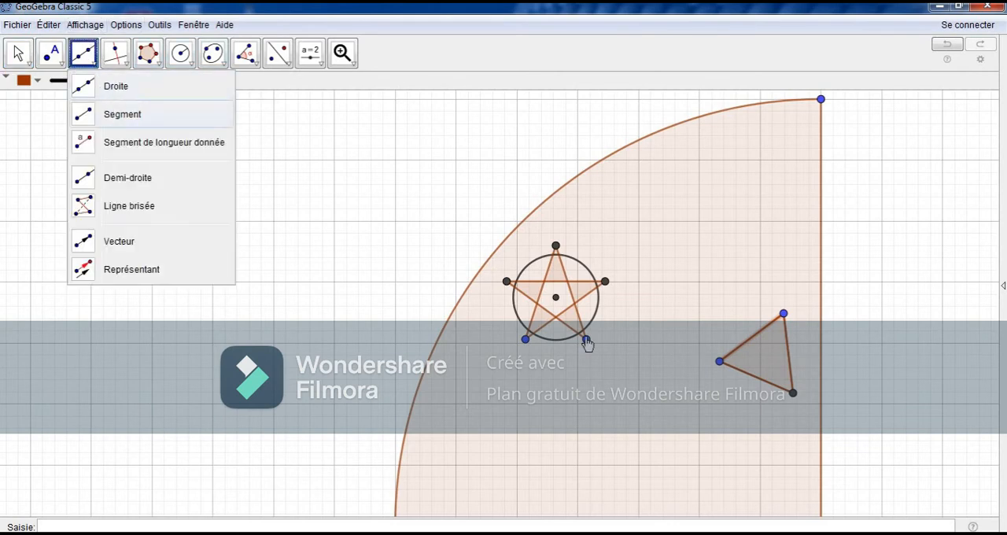
click(109, 110)
click(766, 352)
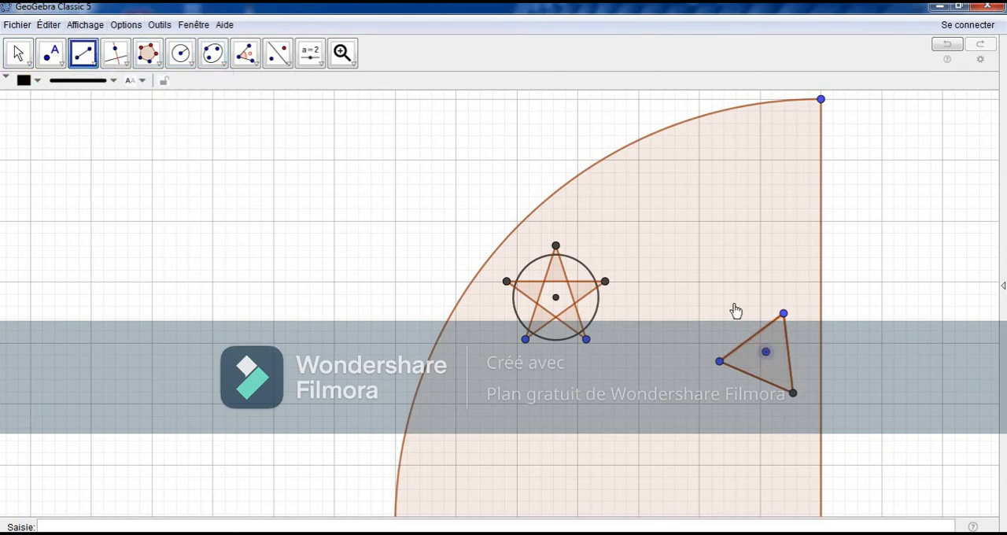
click(653, 202)
key(Escape)
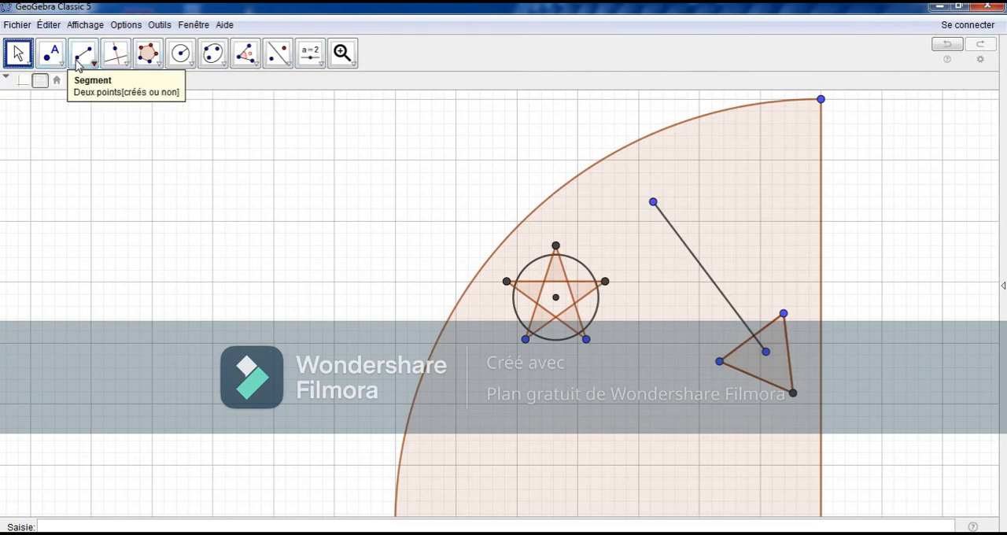
Step: Add five midpoints along the diagonal segment: its middle, the middle of each half, and the middles of the two inner quarters
click(50, 54)
click(147, 243)
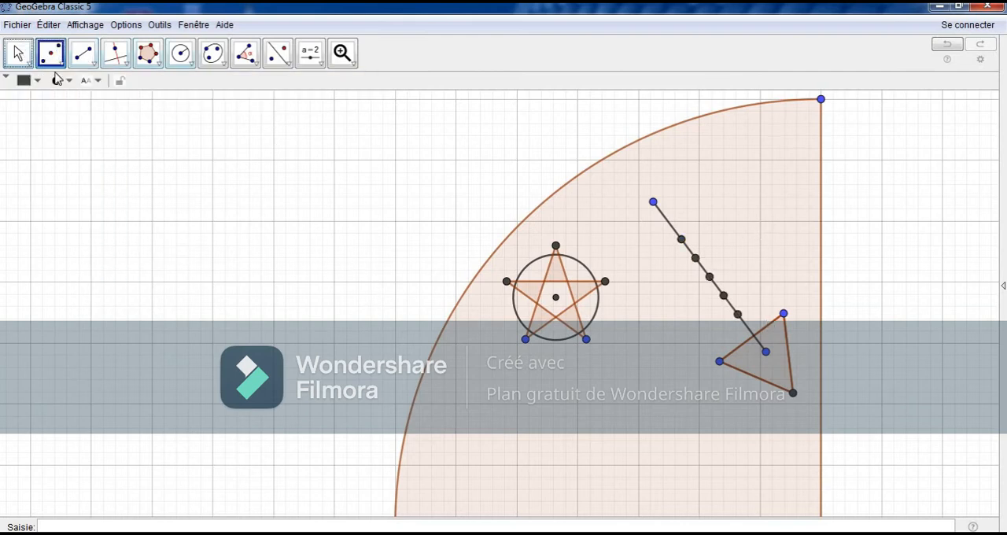
click(18, 54)
Step: Draw a circular arc centred on the point just above the diagonal segment's midpoint, starting at the second point below that centre and curving up toward the sector's vertical edge
click(176, 68)
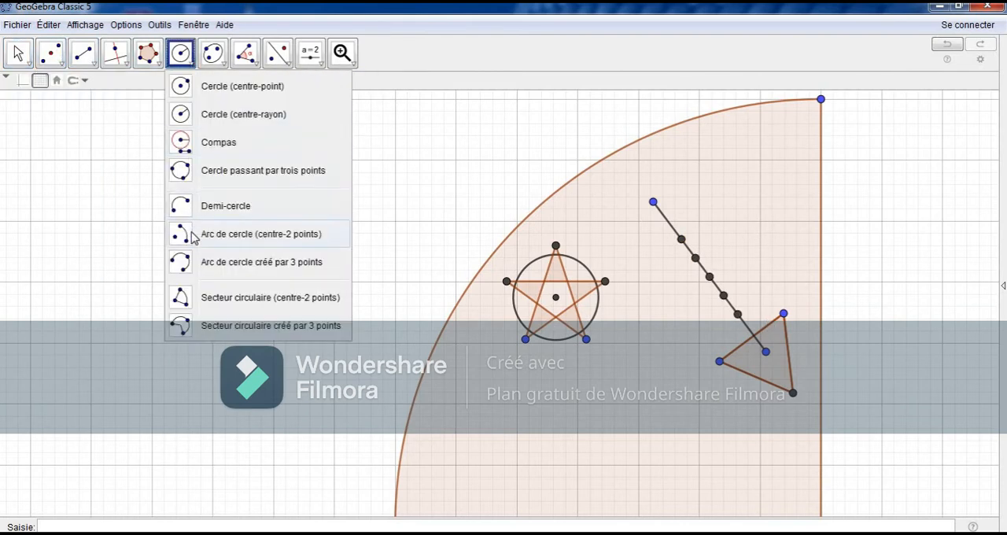
click(195, 232)
click(696, 259)
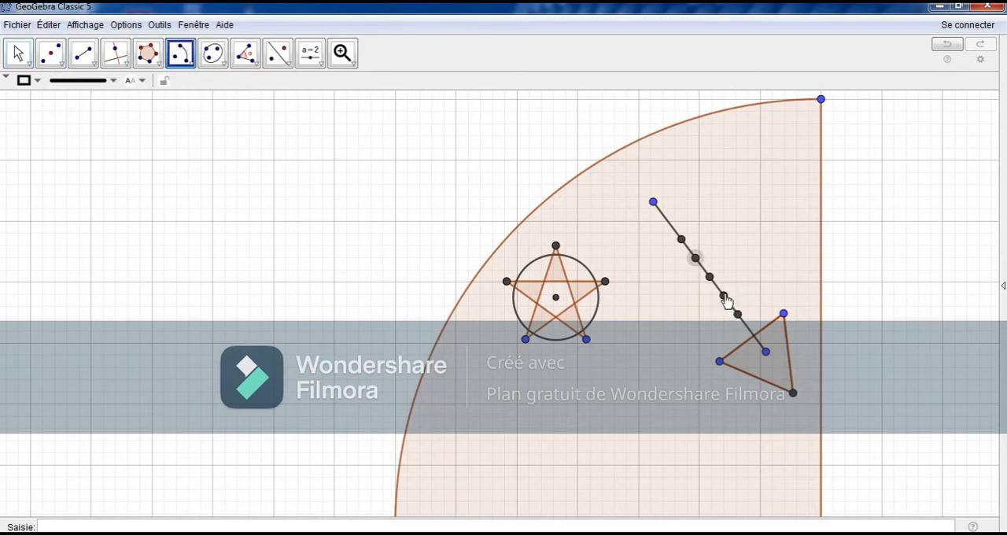
click(724, 296)
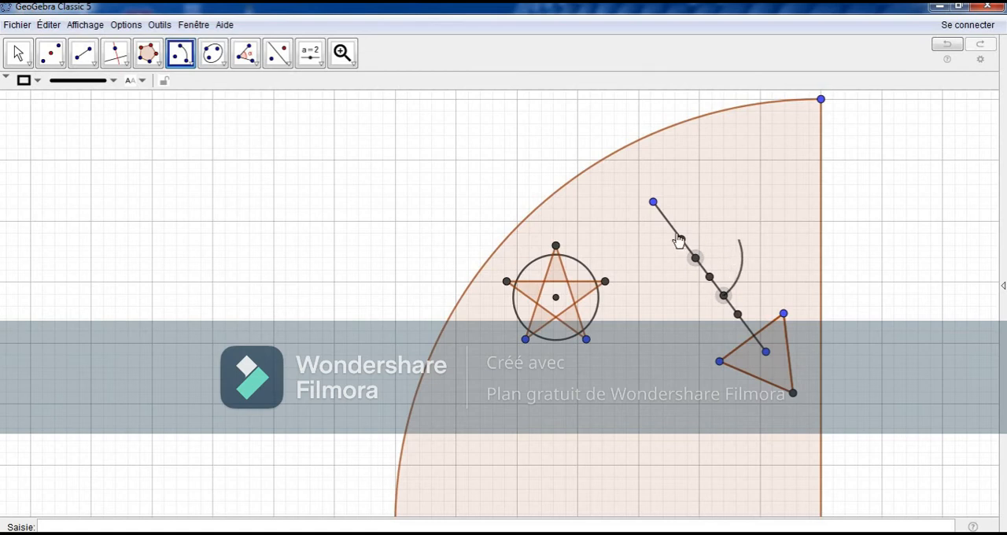
click(713, 216)
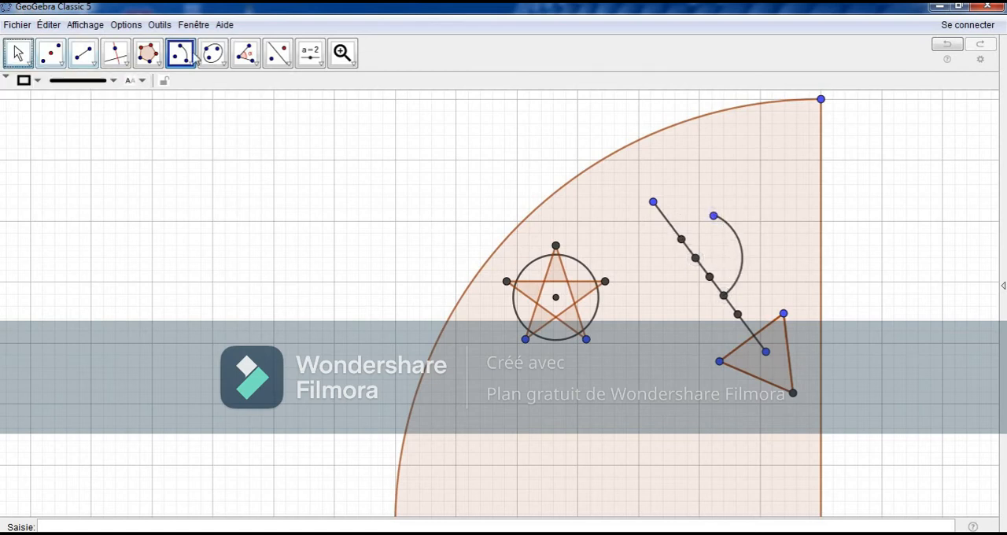
key(Escape)
Step: Reflect the arc across the diagonal segment
click(278, 52)
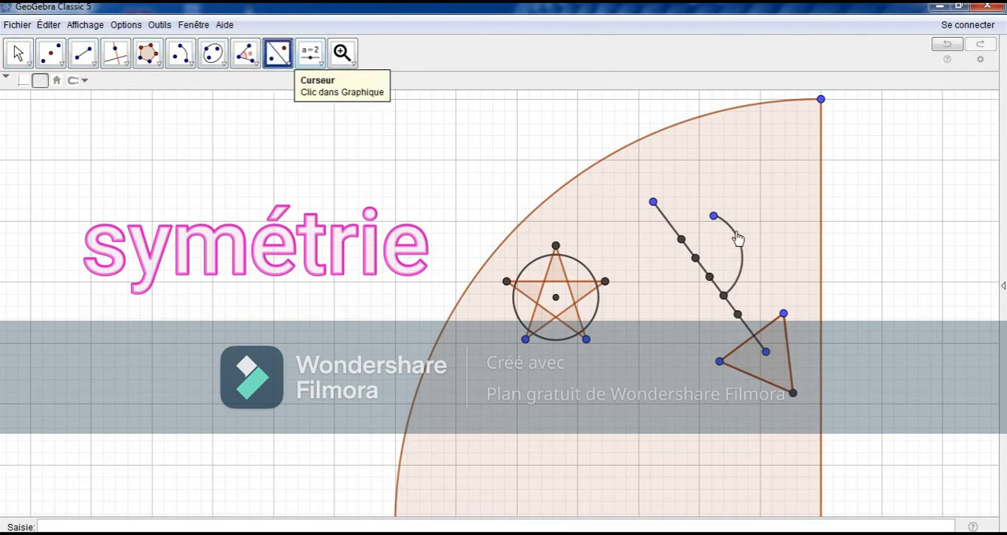
click(732, 237)
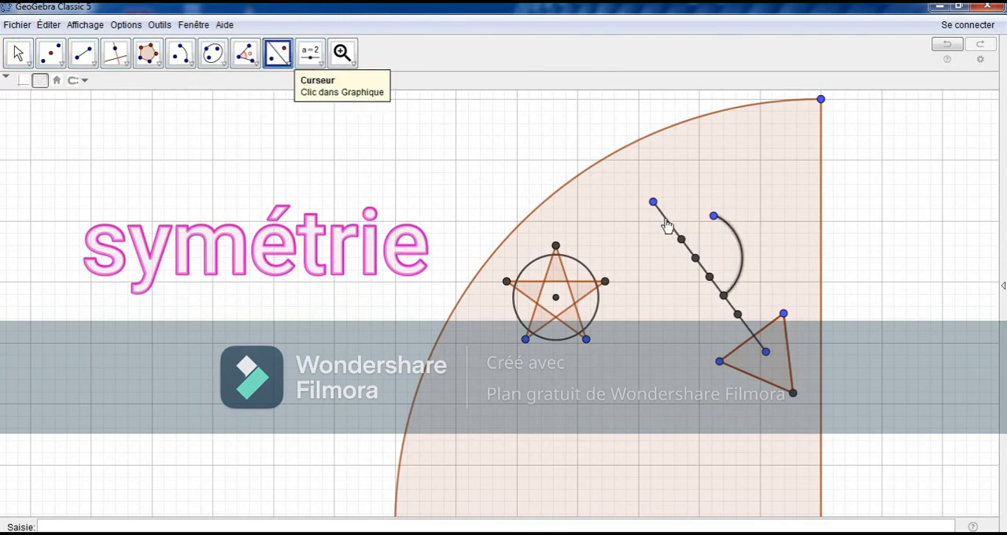
click(666, 221)
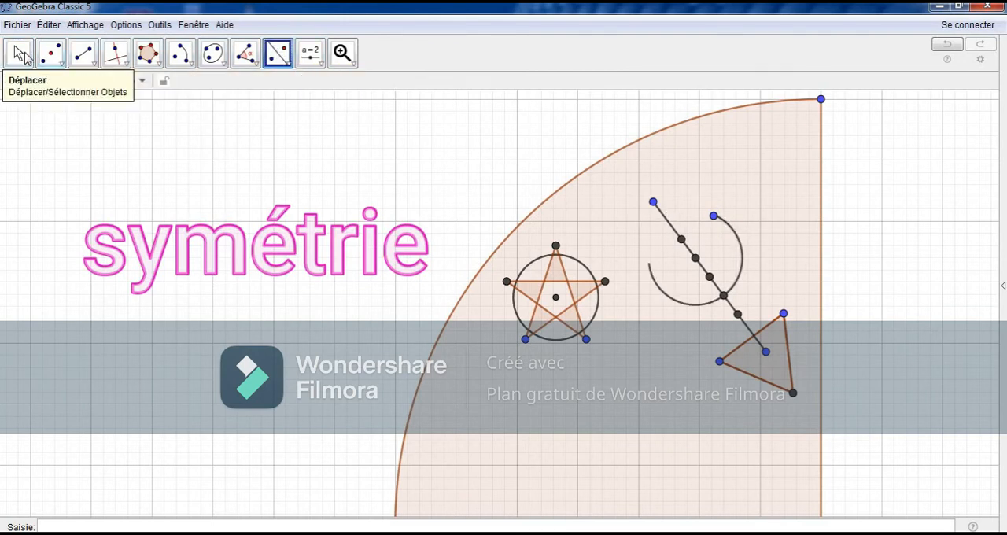
click(19, 53)
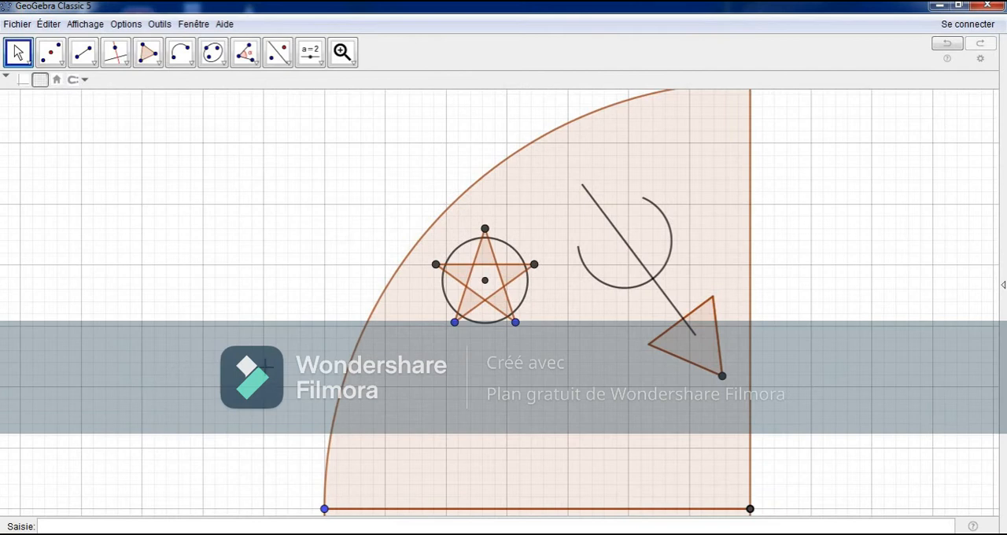
Step: Draw an upright rectangular polygon about 1.5 by 2.4 grid squares, just above the sector's base between the star and triangle
click(148, 53)
click(626, 352)
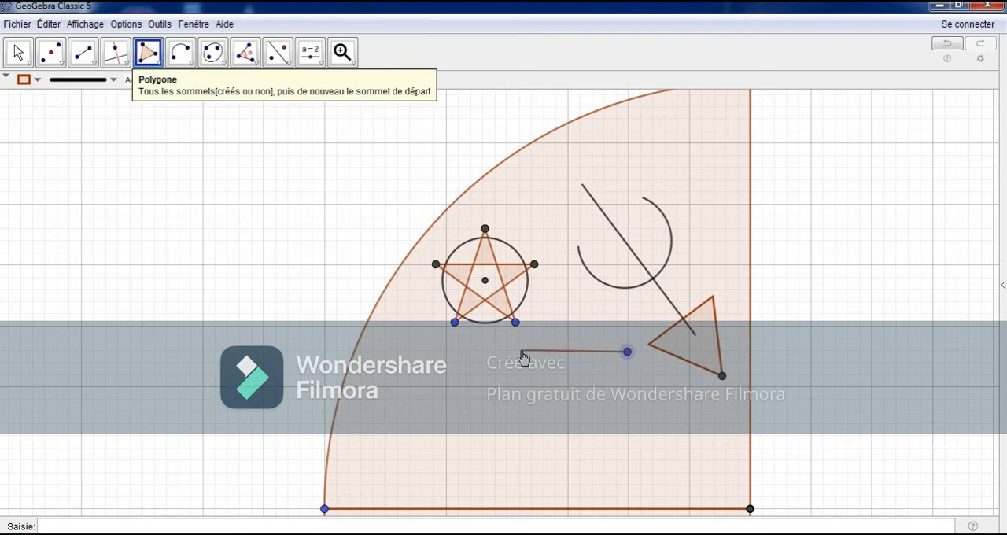
key(Escape)
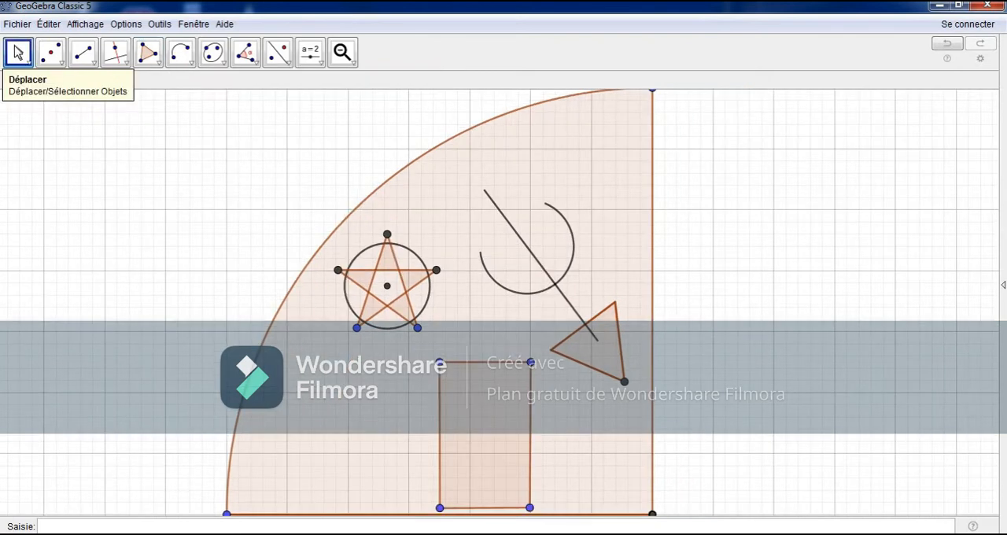
Step: Hide the top side of the small rectangle
click(494, 367)
right_click(494, 367)
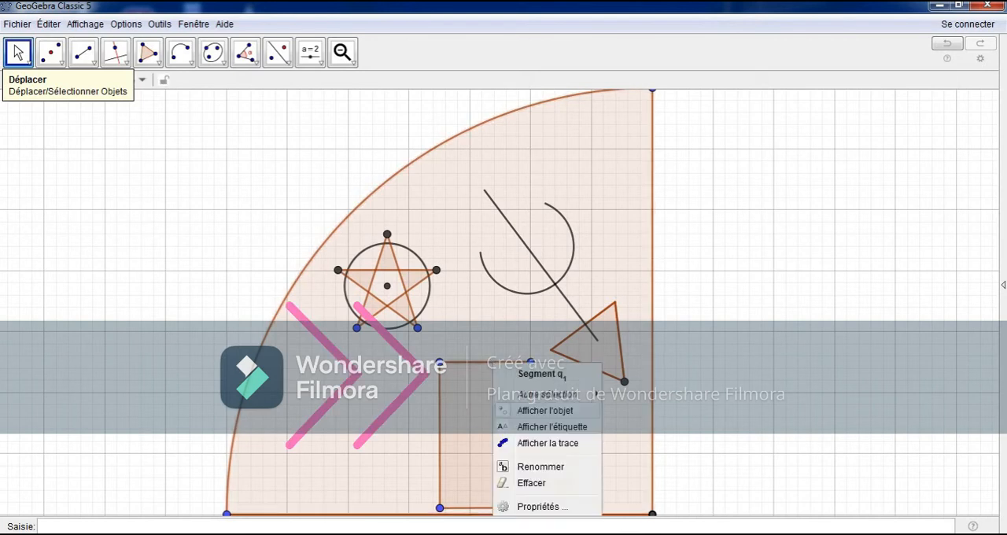
click(517, 481)
Step: Draw two horizontal segments running inward from the small rectangle's top corners, each about three minor grid squares long
click(82, 52)
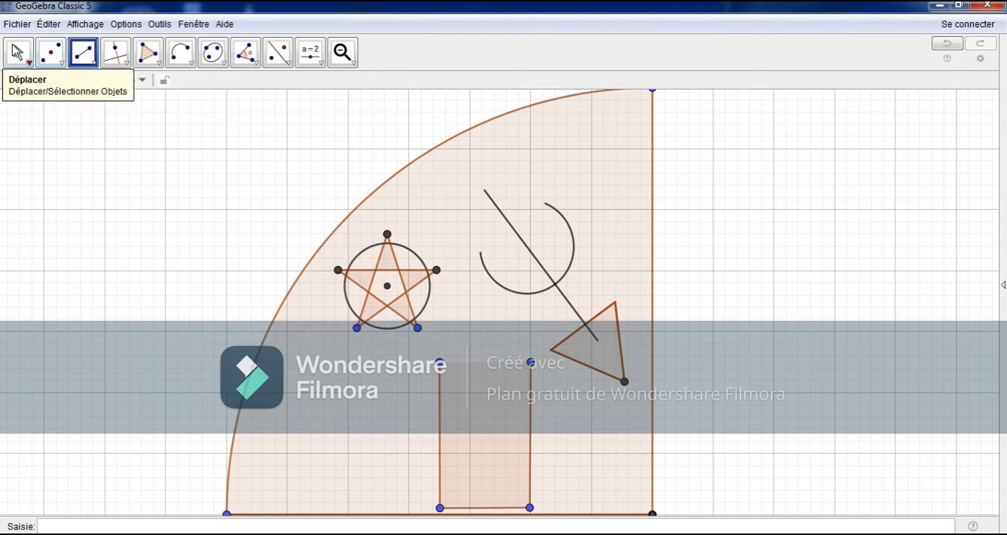
click(342, 52)
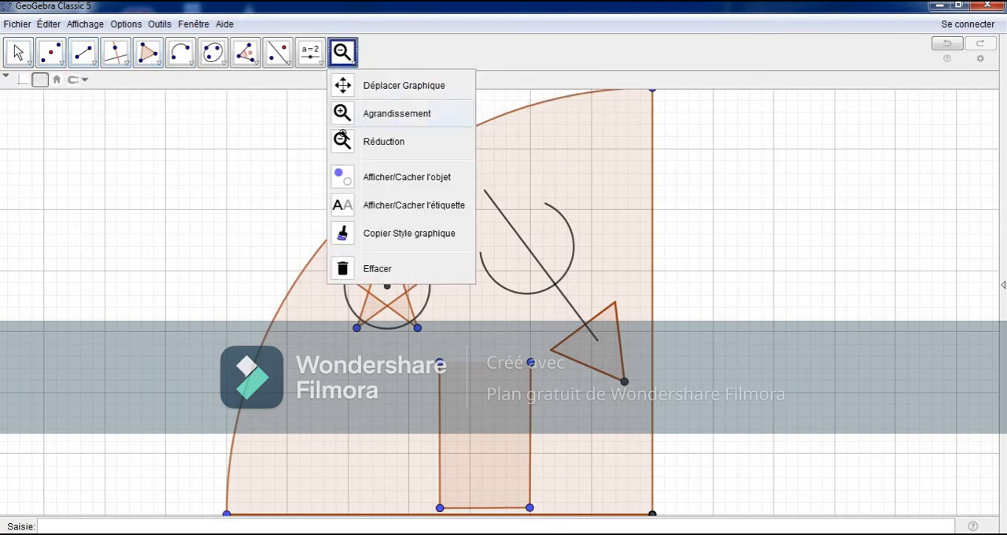
click(362, 110)
click(205, 252)
click(19, 52)
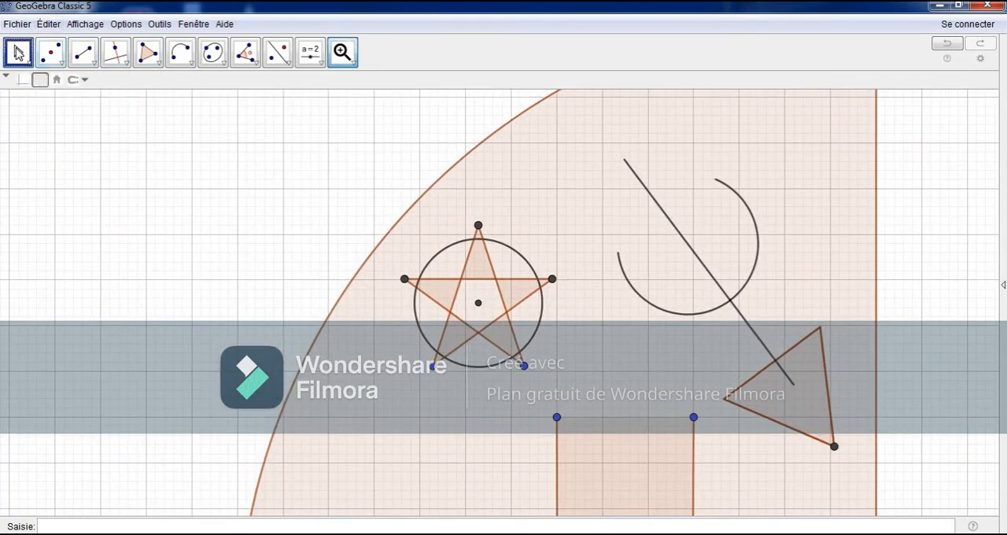
click(19, 52)
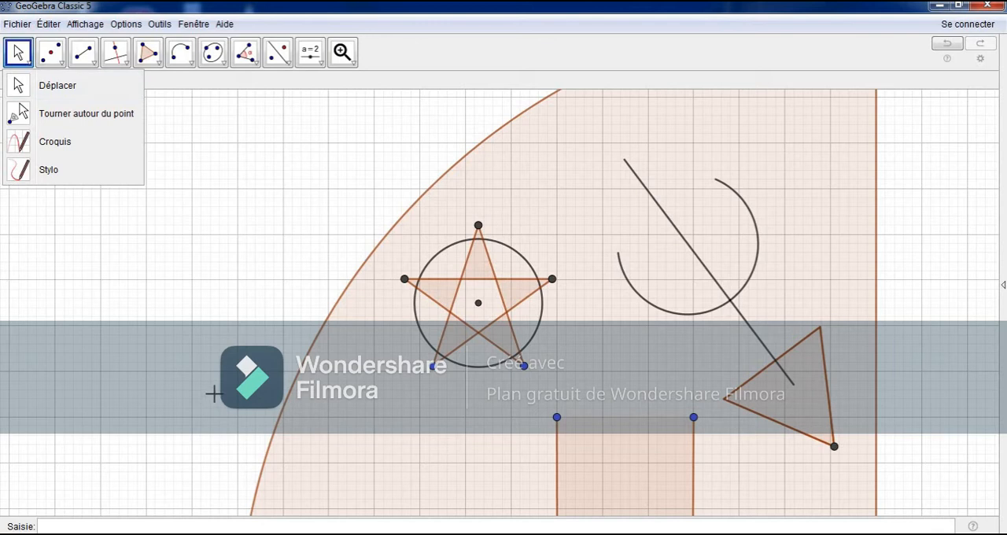
click(82, 52)
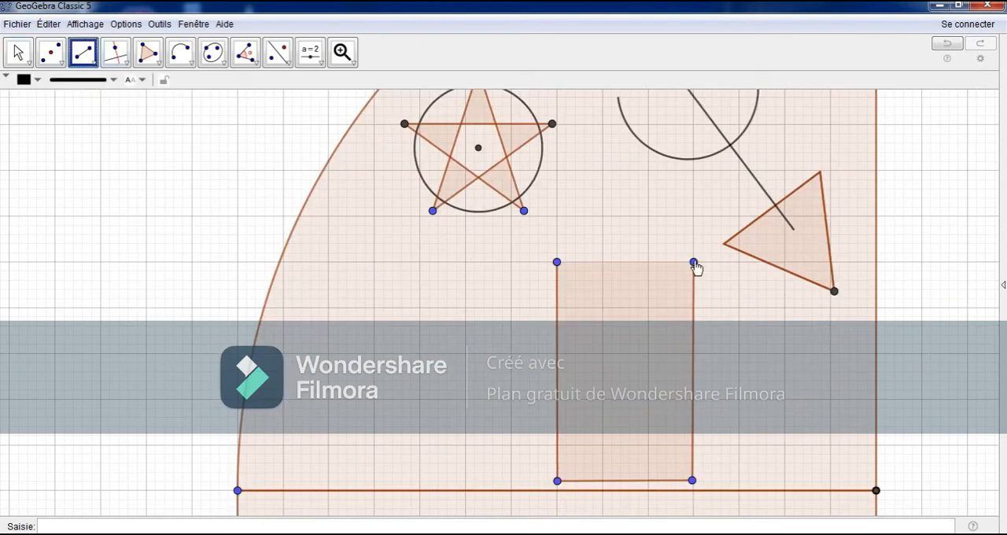
click(694, 264)
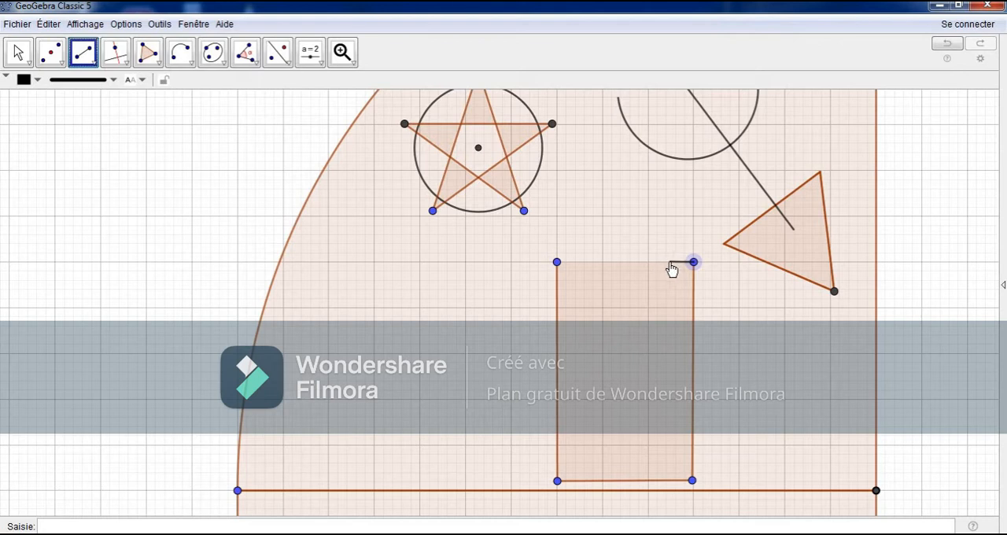
click(667, 264)
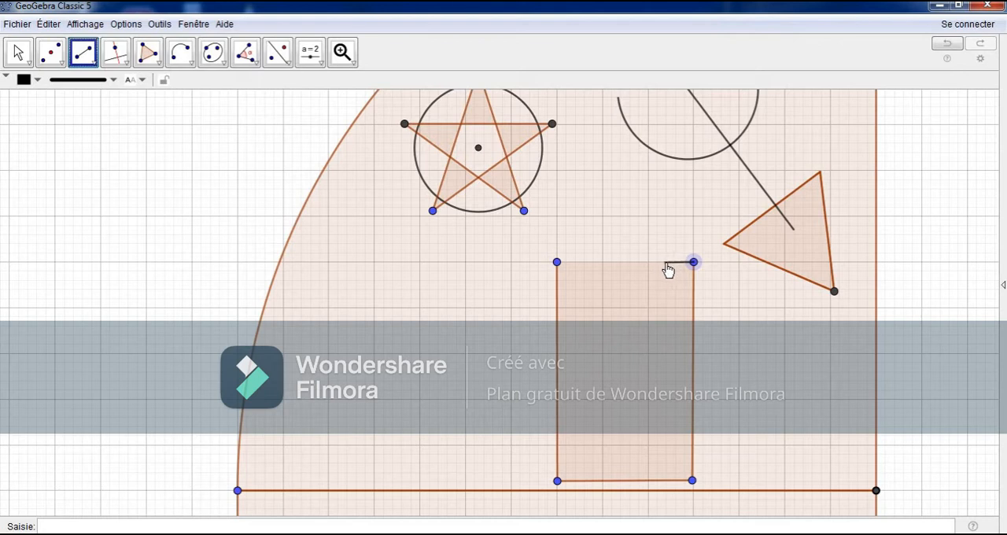
click(556, 261)
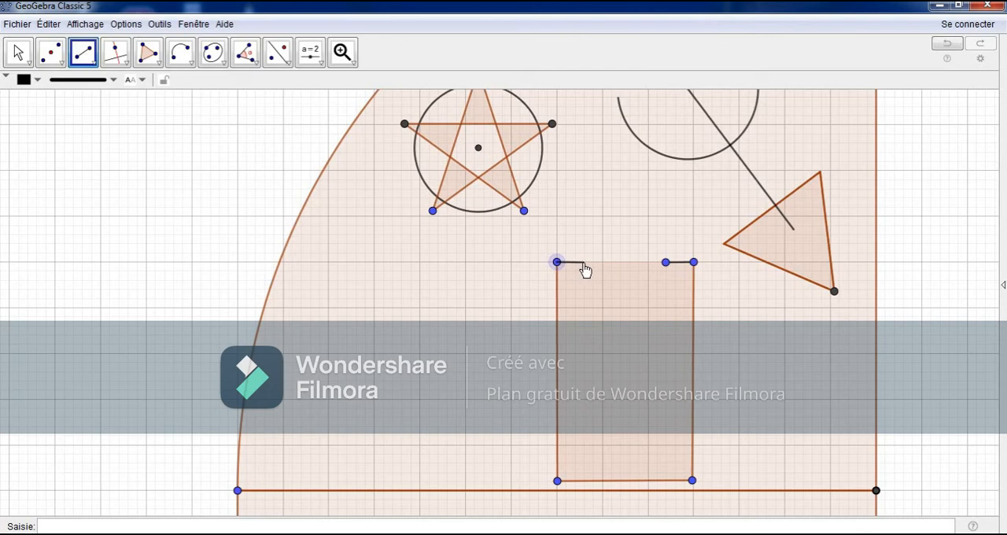
click(583, 262)
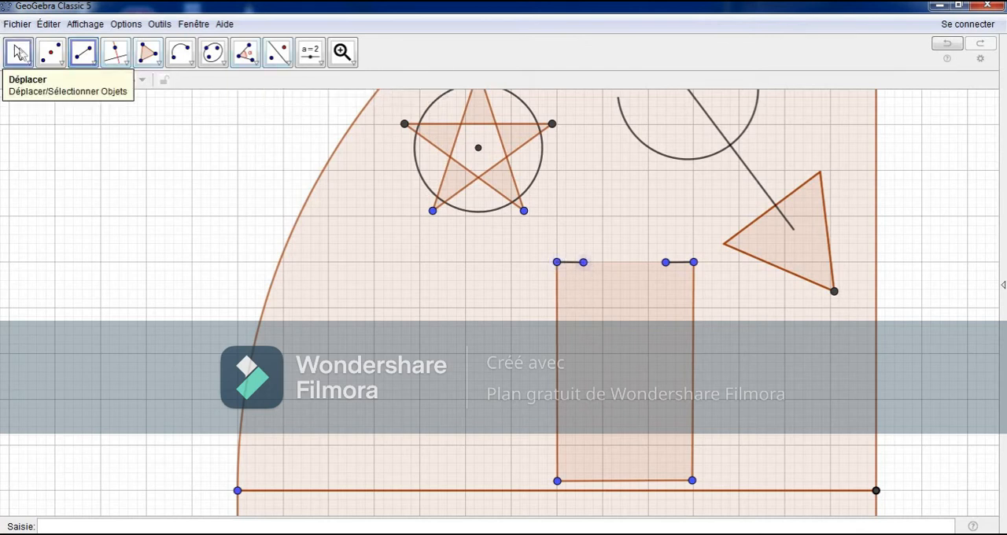
click(18, 53)
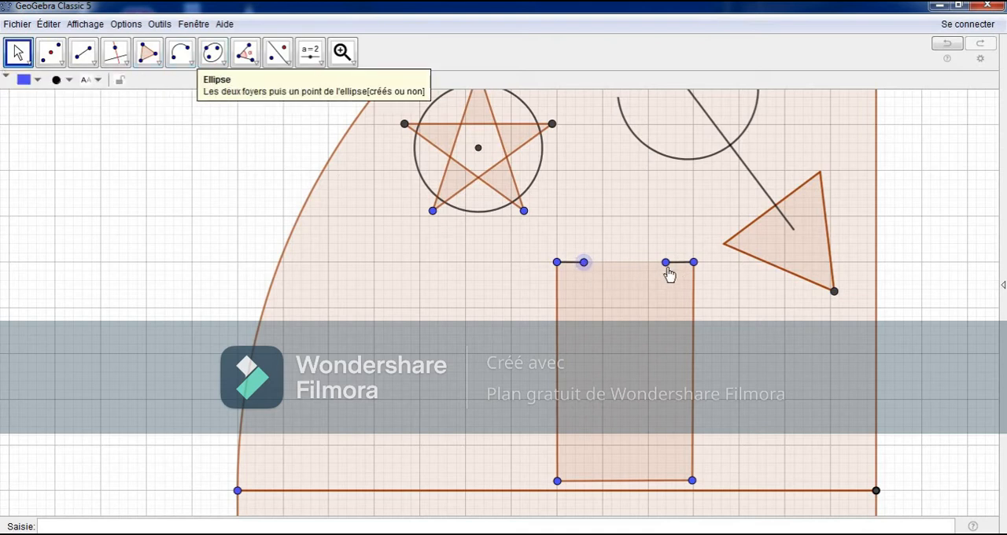
Step: Draw a three-point arc bulging above the small rectangle, through the inner ends of both short segments and ending just below the right one
click(180, 52)
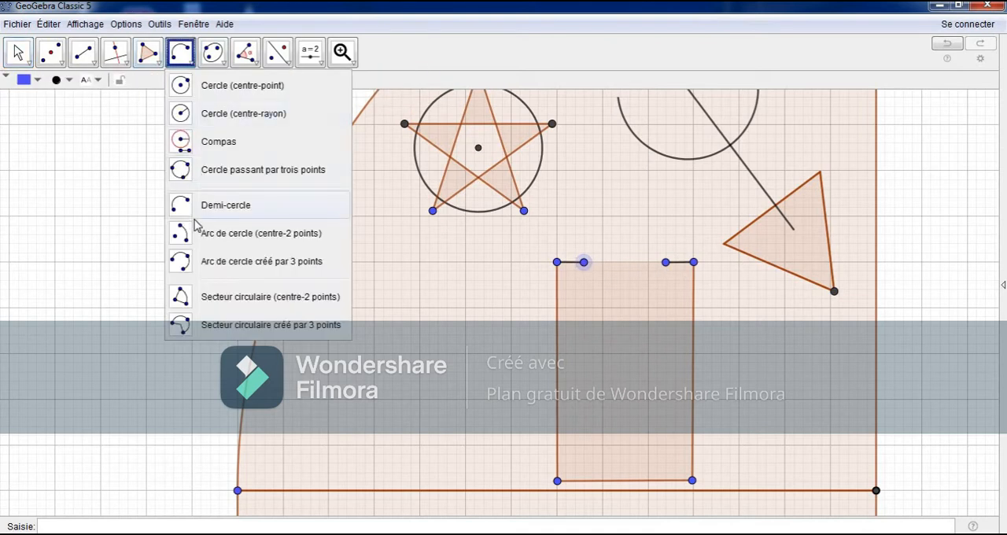
click(192, 258)
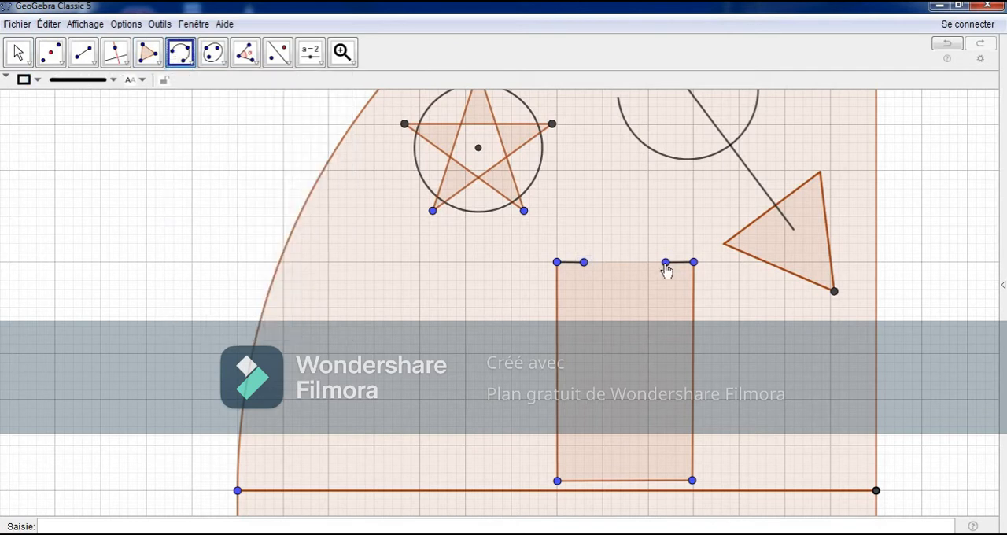
click(583, 262)
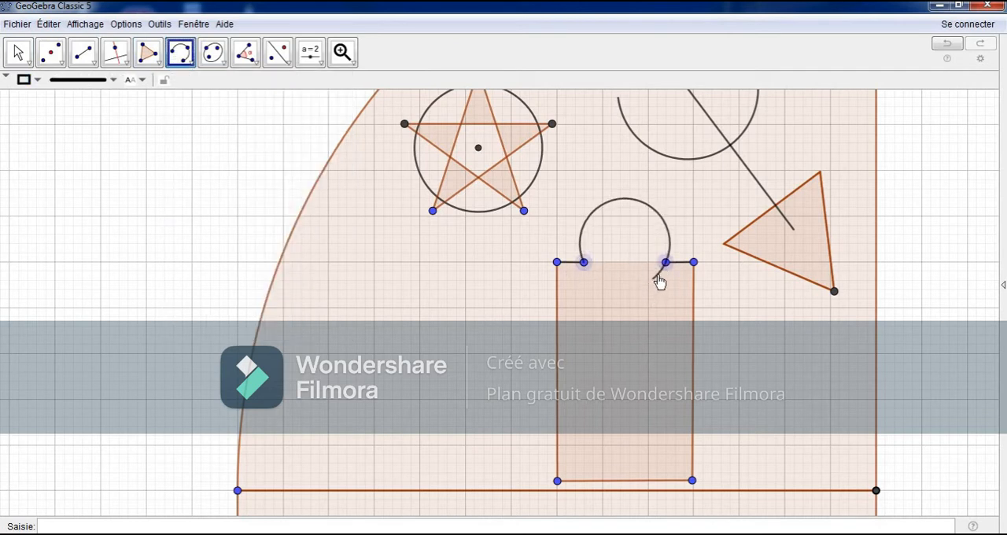
click(663, 277)
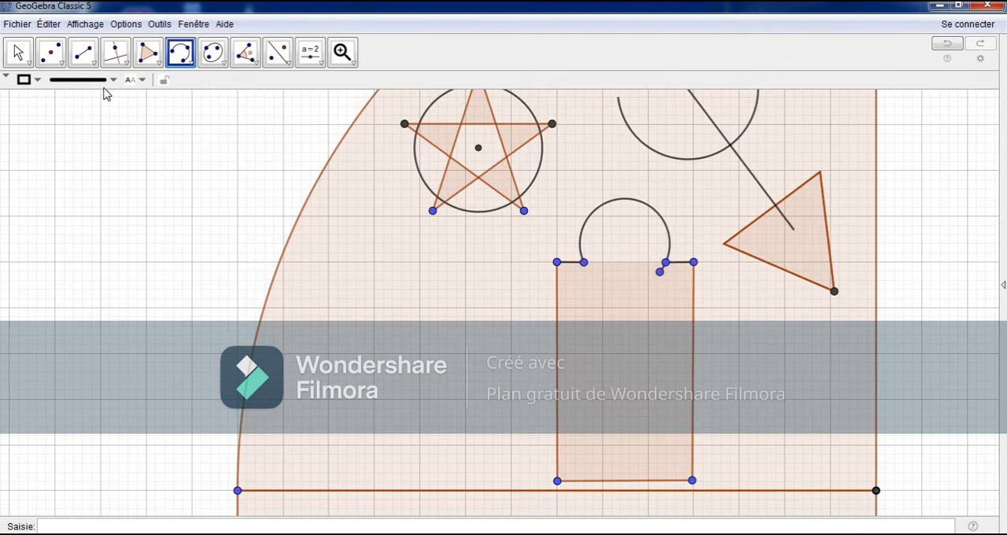
click(18, 52)
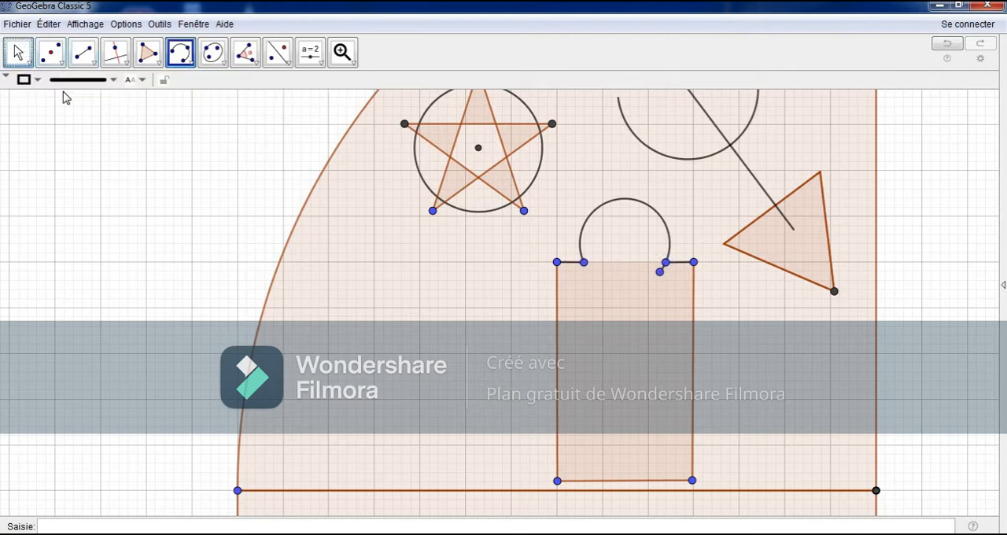
Step: Fine-tune the position of the arc's end point just inside the small rectangle, and hide that point
click(660, 273)
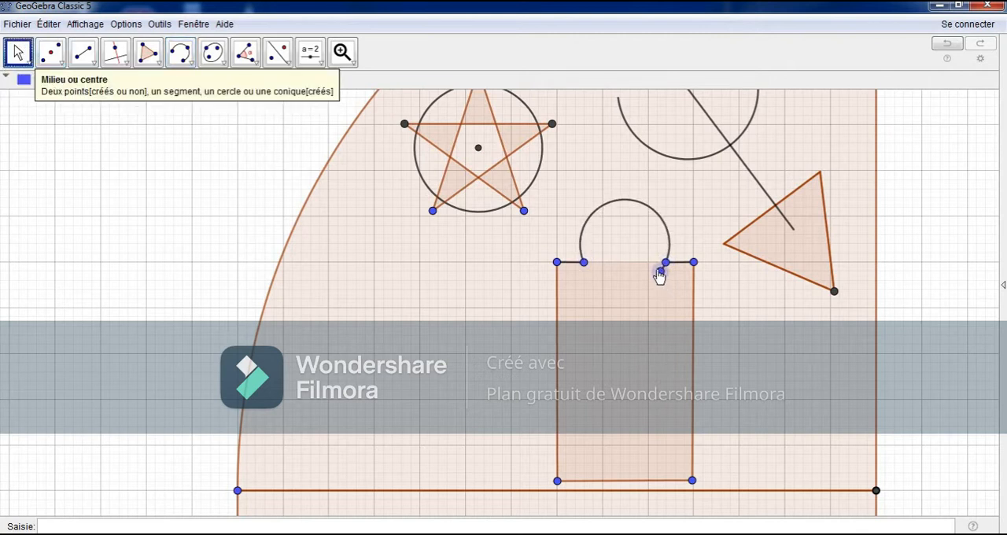
drag(659, 274, 662, 270)
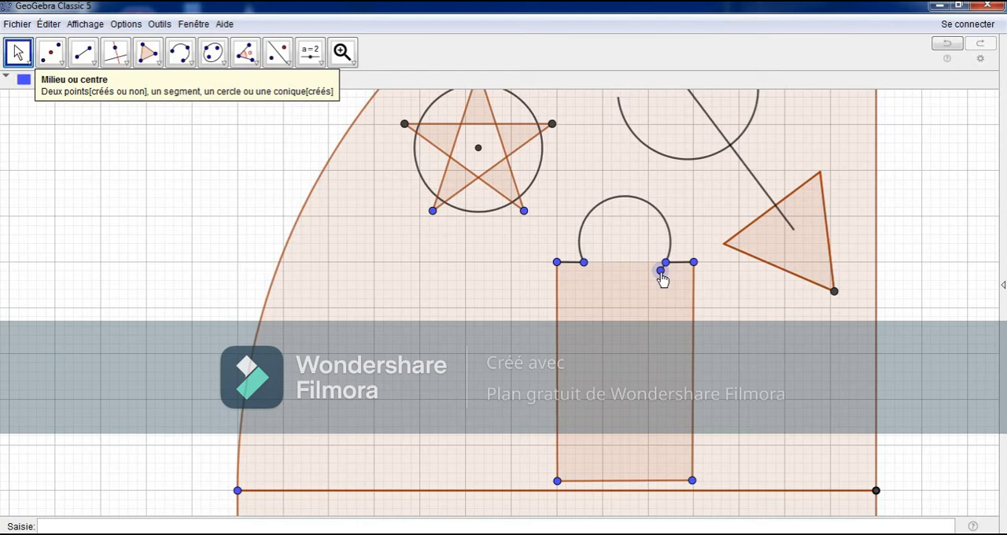
right_click(662, 273)
click(691, 320)
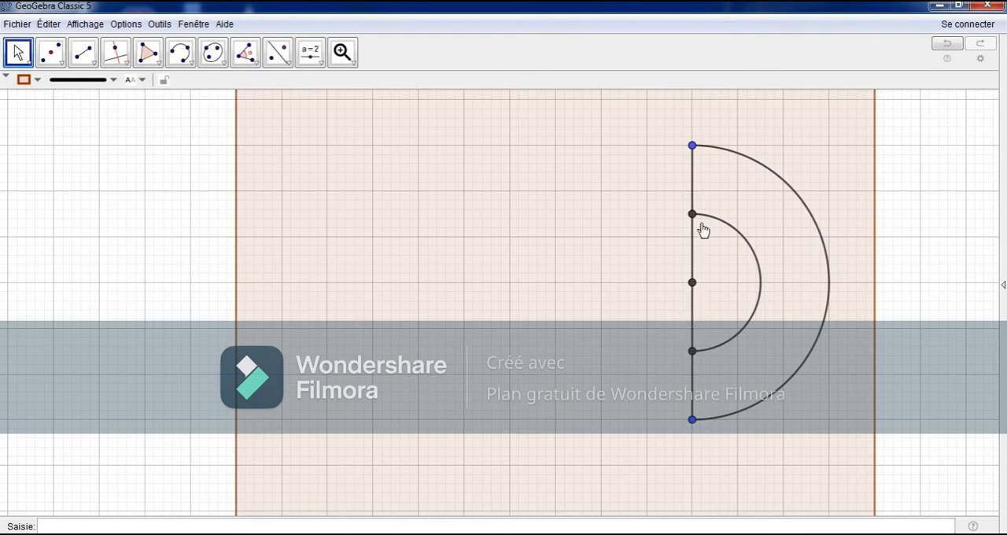
Step: Draw two parallel horizontal segments four grid squares long and two squares apart beside the nested semicircles, with short inward stubs at their left ends
click(692, 284)
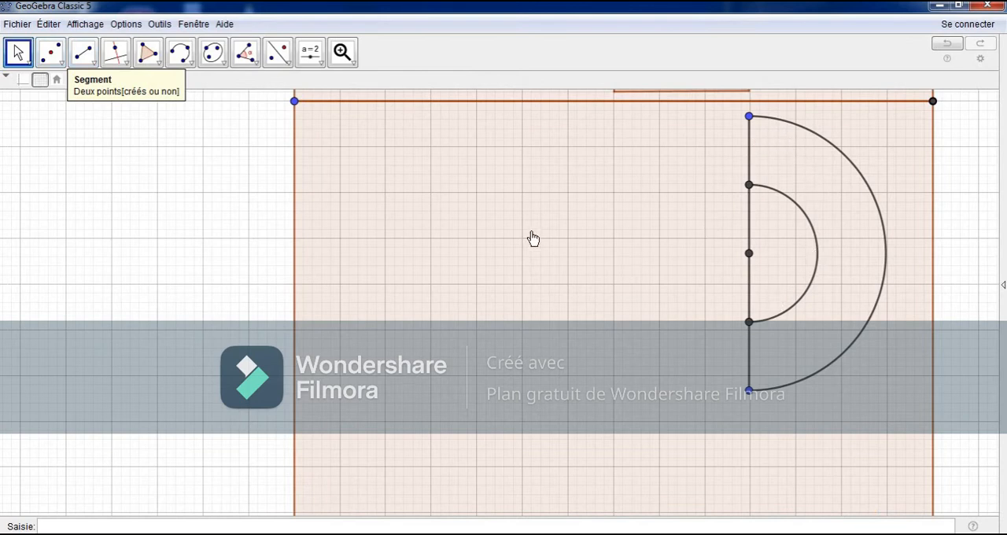
click(83, 52)
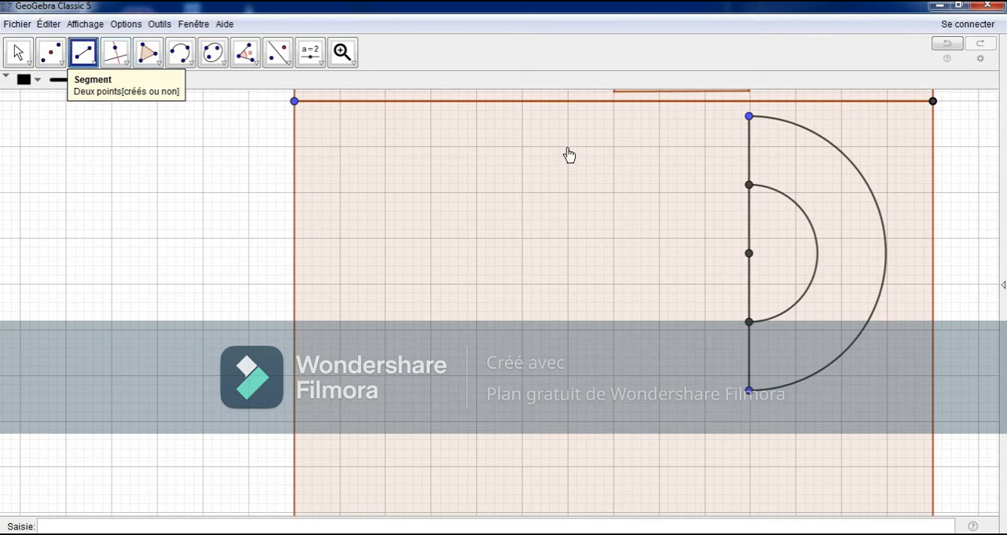
click(567, 147)
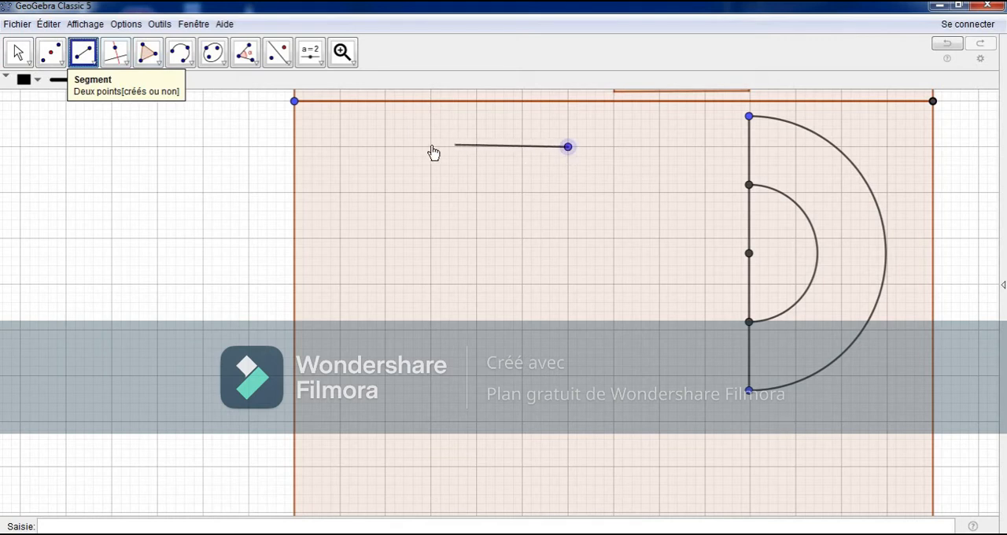
click(385, 148)
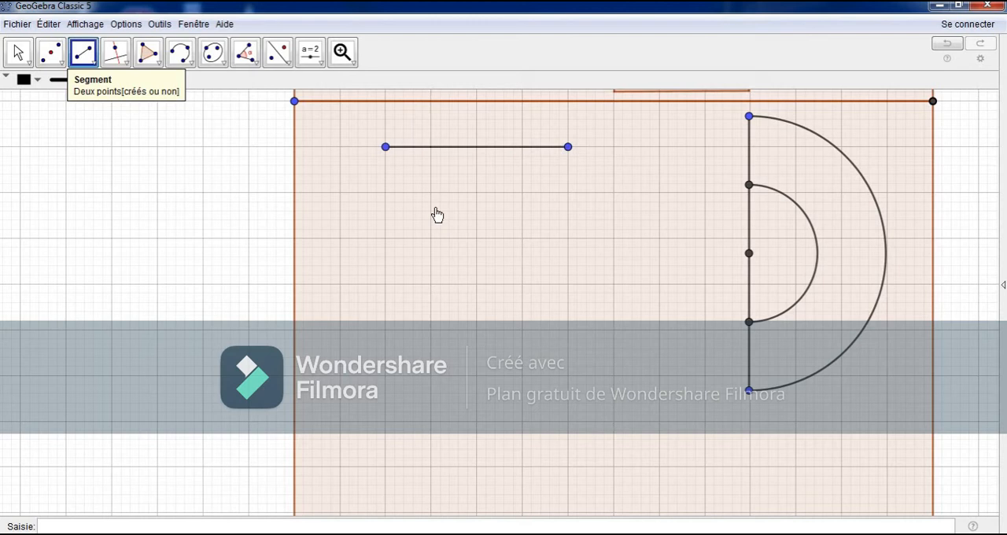
click(567, 239)
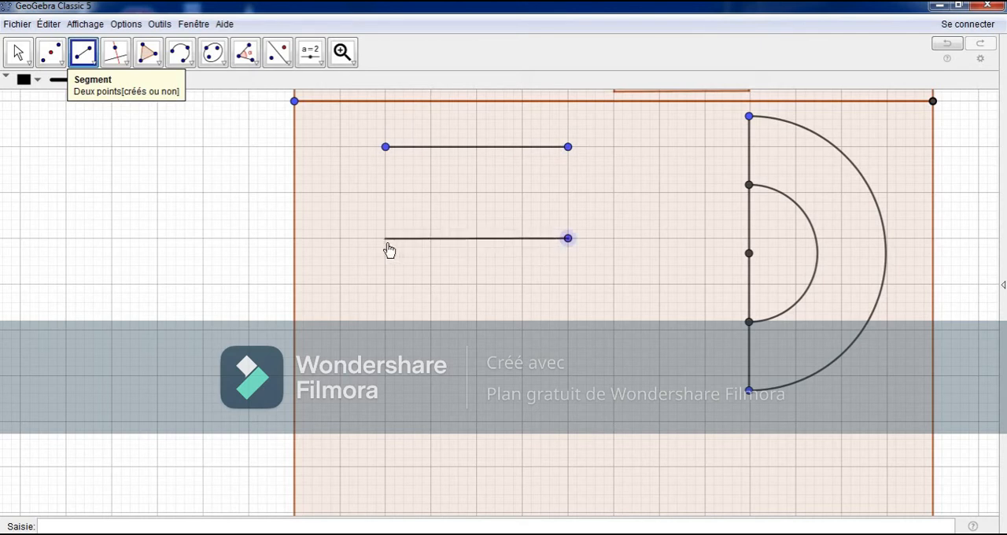
click(385, 238)
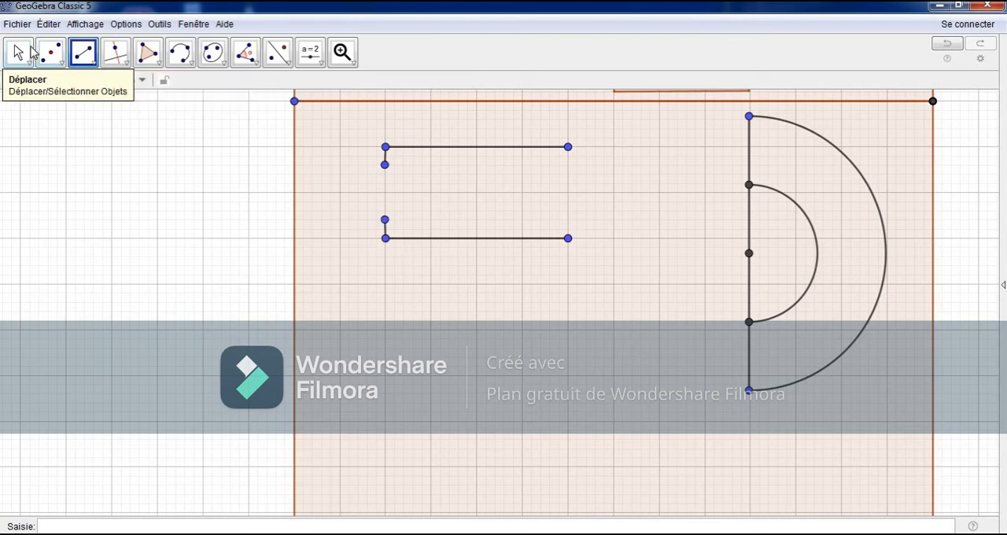
Step: Draw a semicircle bulging left between the inner ends of the two short stubs
click(31, 53)
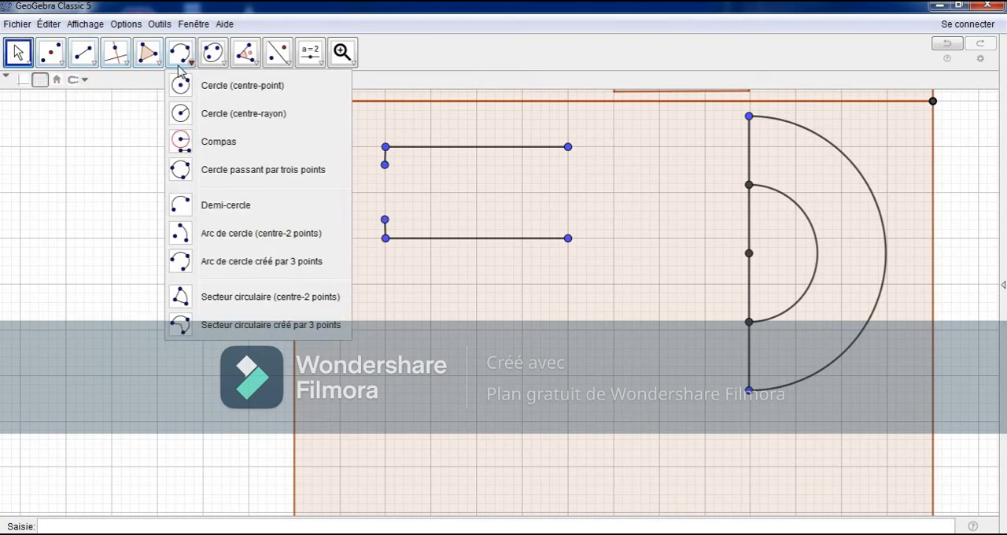
click(179, 68)
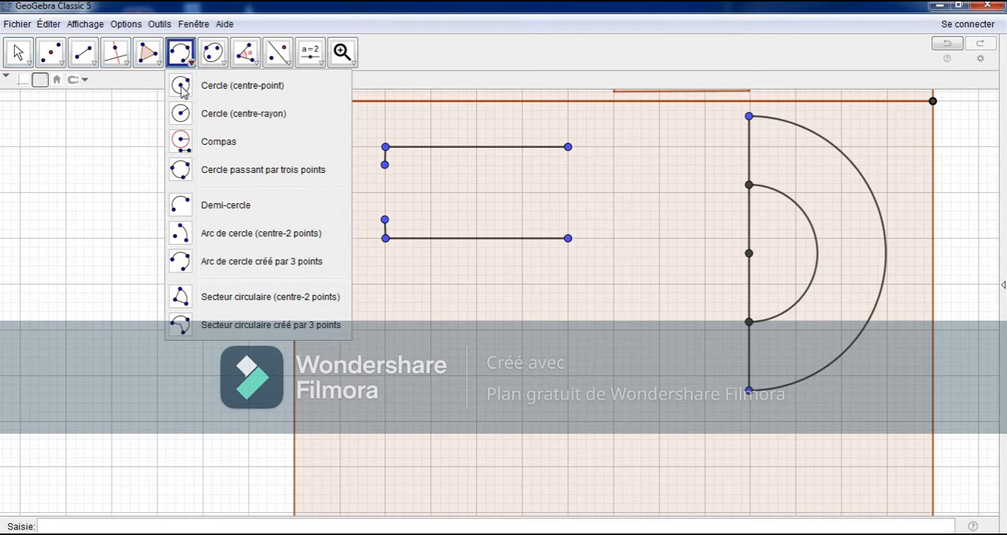
click(189, 203)
click(385, 164)
click(384, 219)
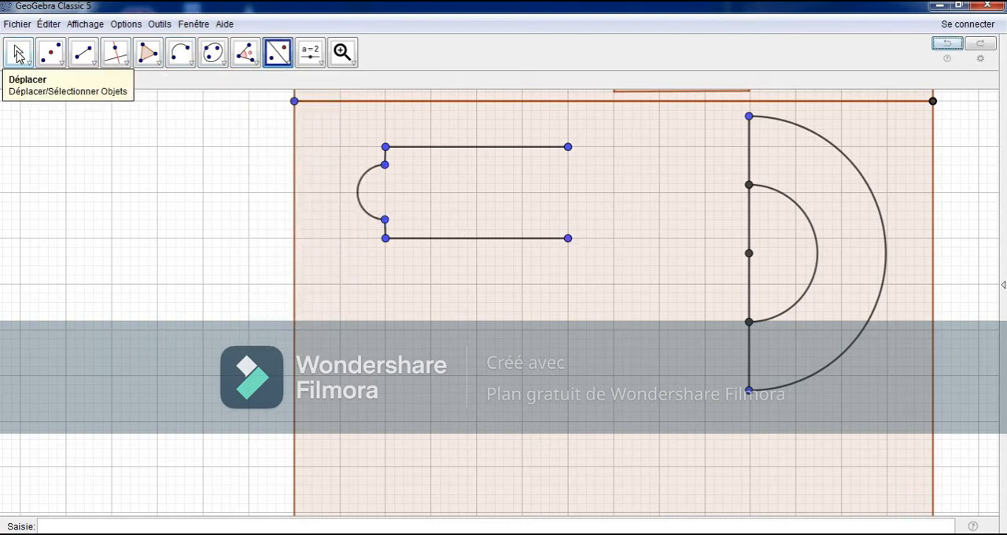
Step: Mark the midpoint of the upper horizontal segment and draw a vertical segment from it to the lower horizontal segment
click(50, 53)
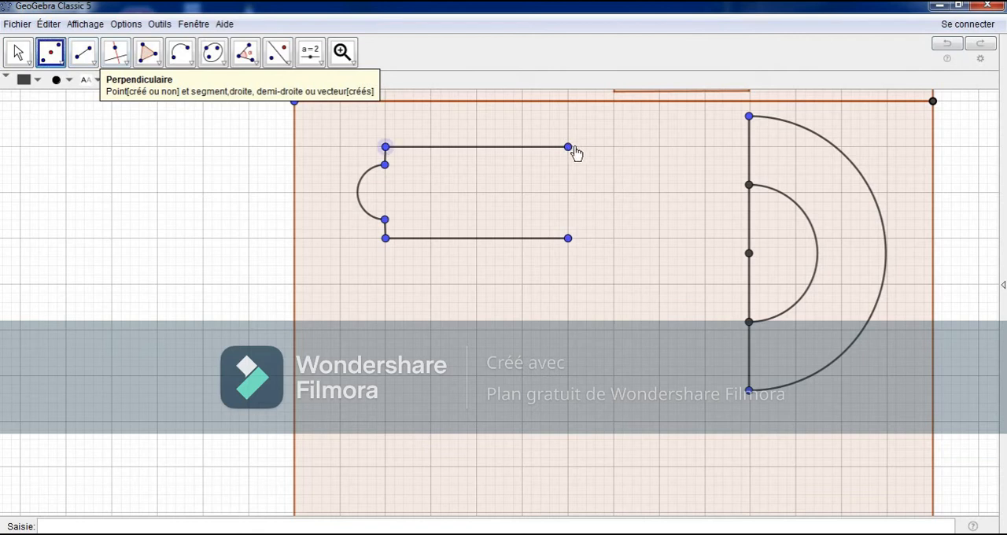
click(476, 147)
click(83, 52)
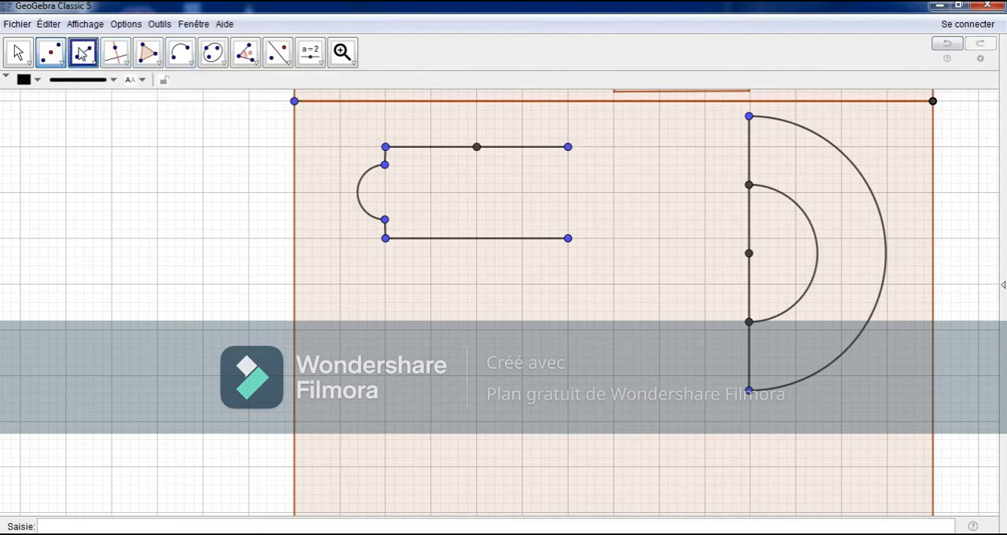
click(476, 148)
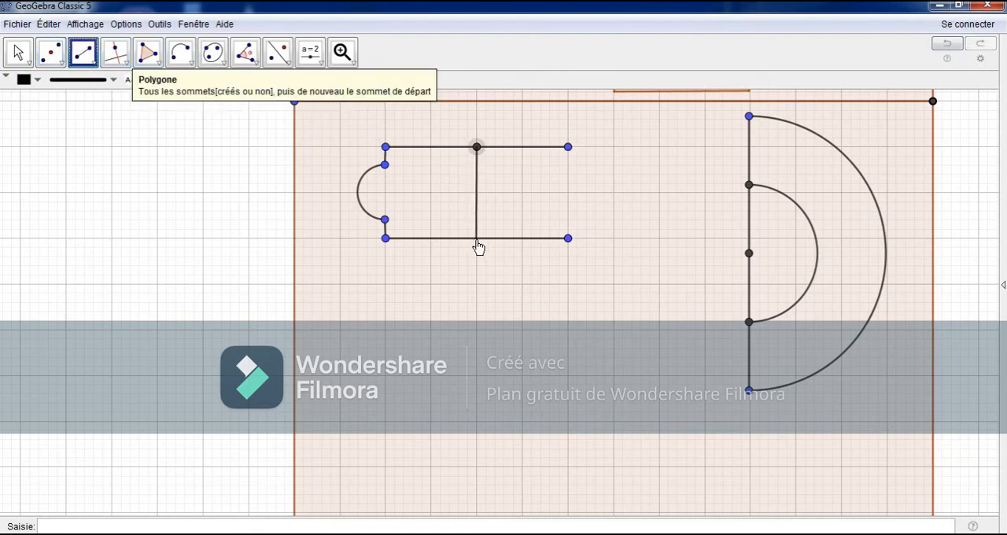
click(475, 237)
click(18, 52)
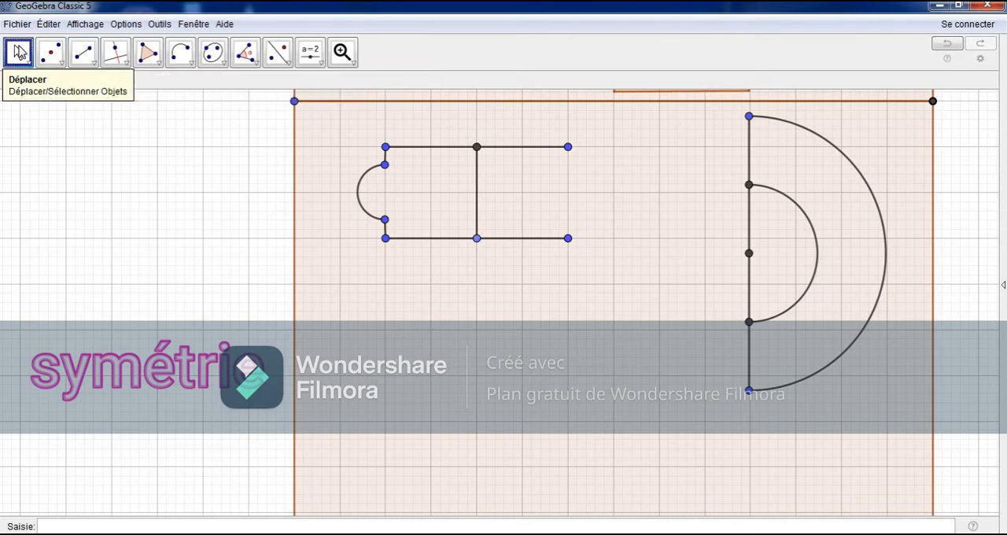
Step: Reflect the left semicircle and its two short stubs across the vertical middle segment
click(278, 52)
scroll(260, 126, up, 4)
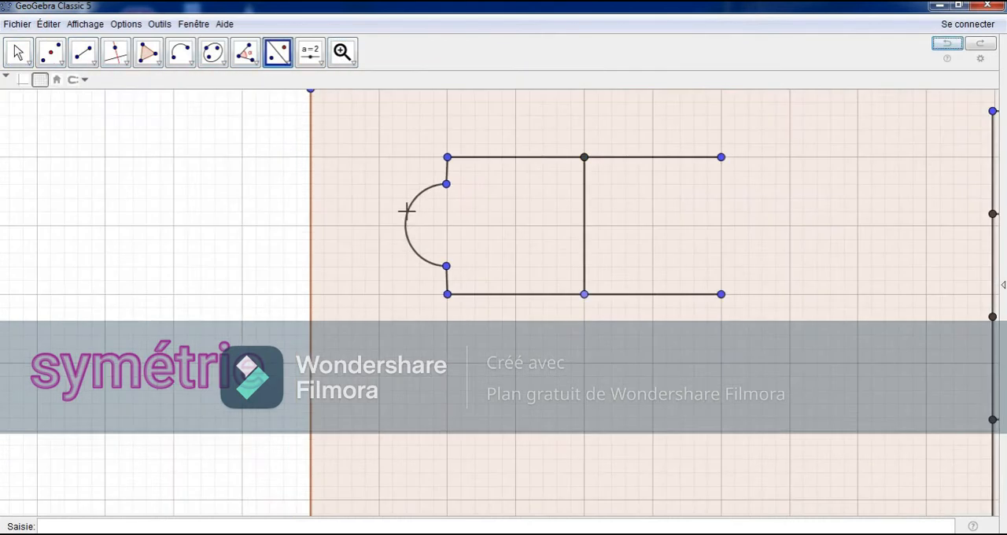
click(406, 210)
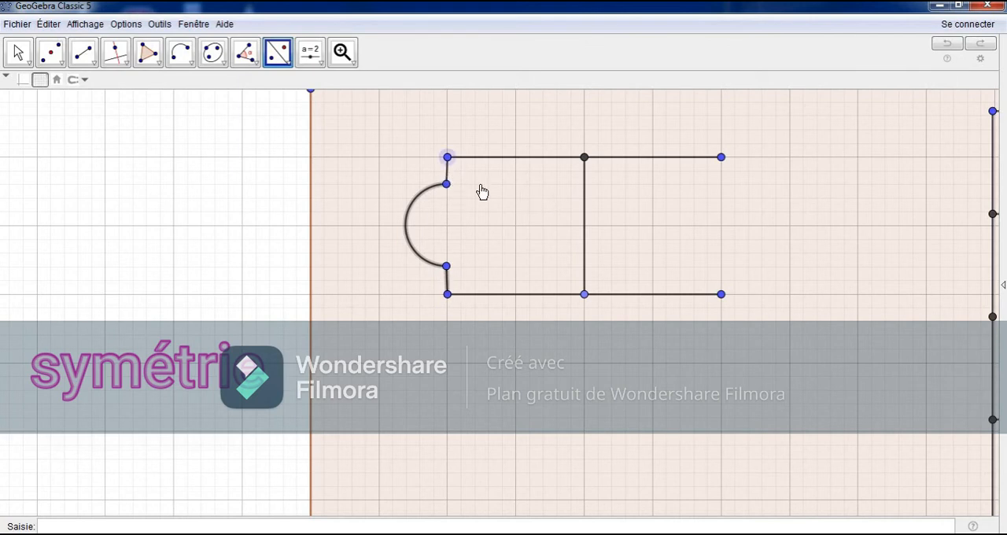
click(584, 224)
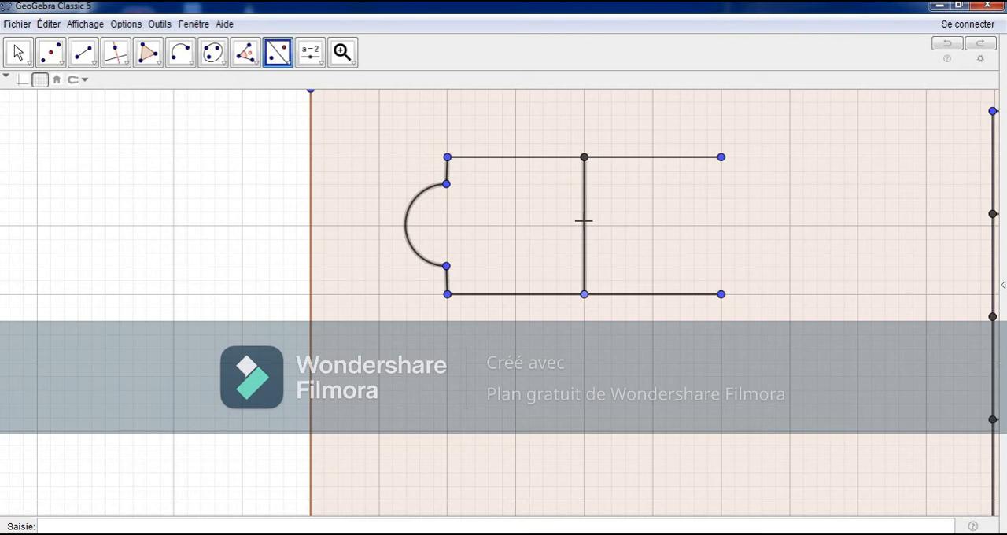
click(583, 221)
Step: Hide the vertical middle segment and its two end points
click(20, 51)
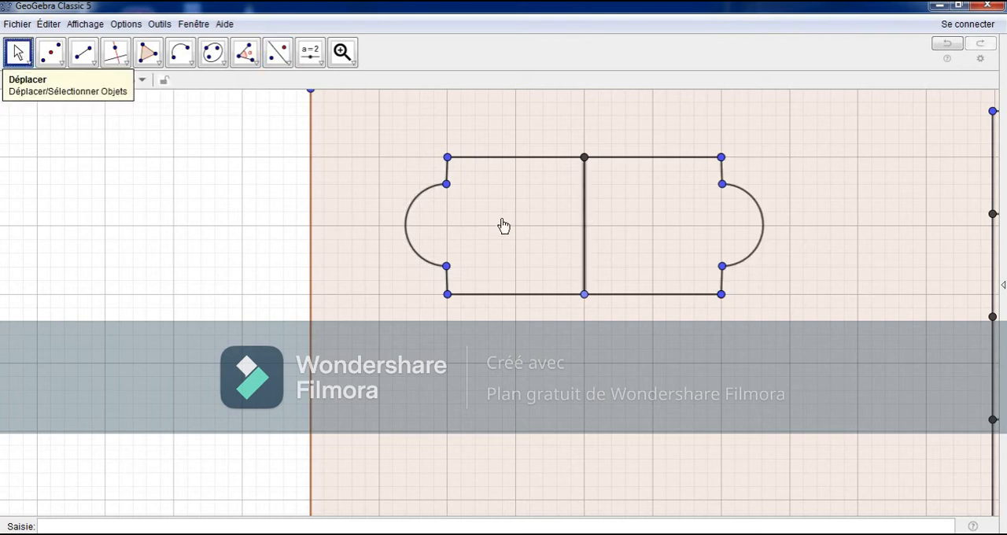
right_click(584, 229)
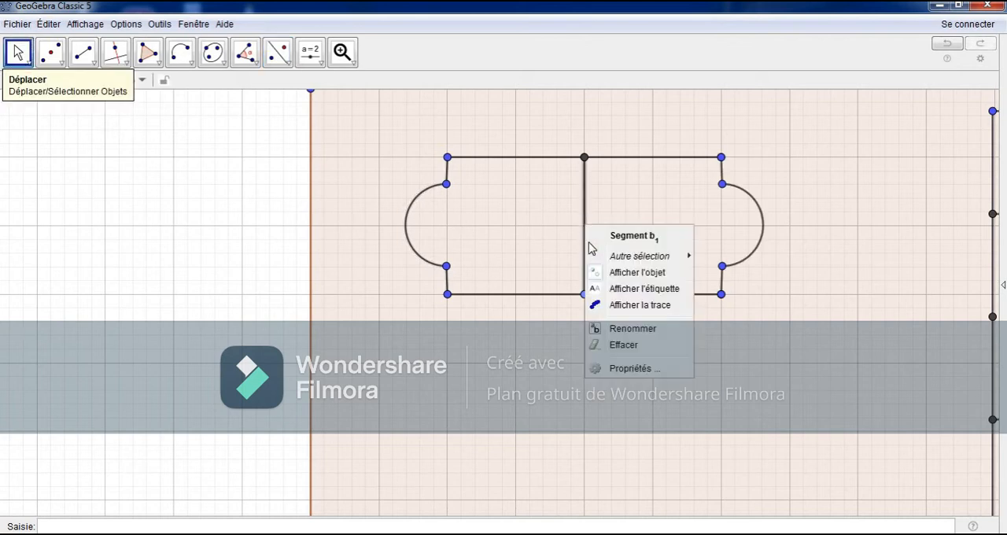
click(619, 272)
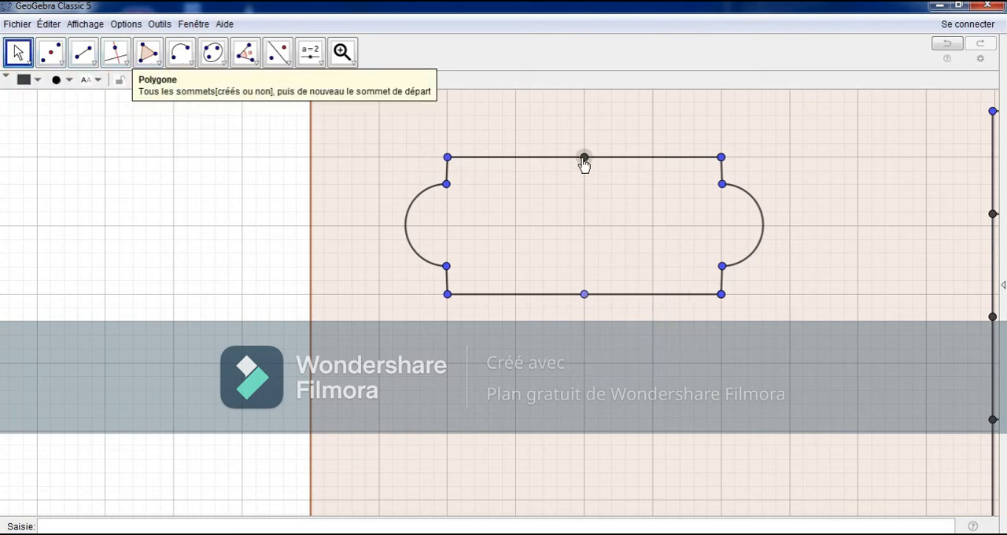
right_click(584, 160)
click(601, 191)
right_click(587, 294)
click(621, 318)
Step: Draw a nearly horizontal line through the large rectangle's left edge, just below the lobed shape, and reflect the shape across it
click(20, 52)
drag(260, 225, 155, 146)
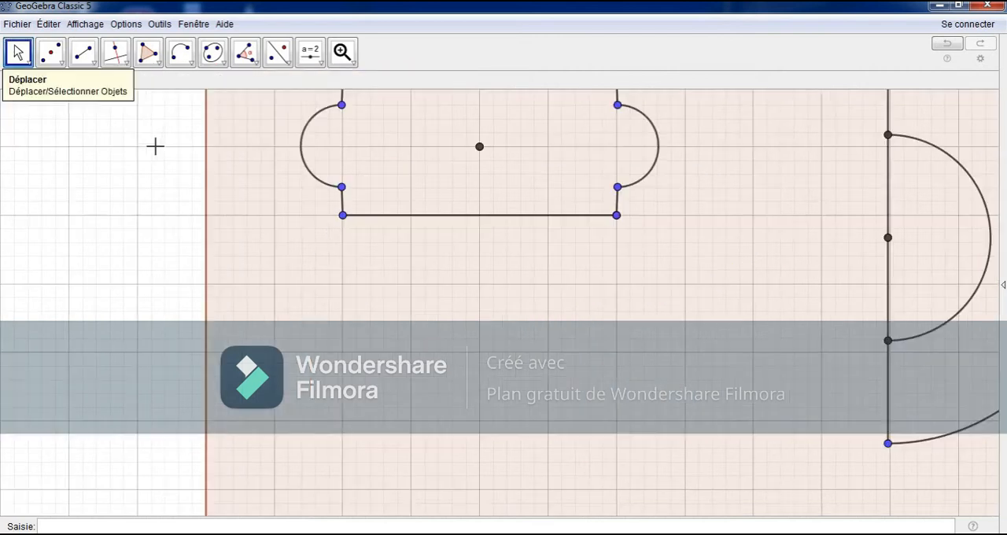
click(94, 63)
click(118, 85)
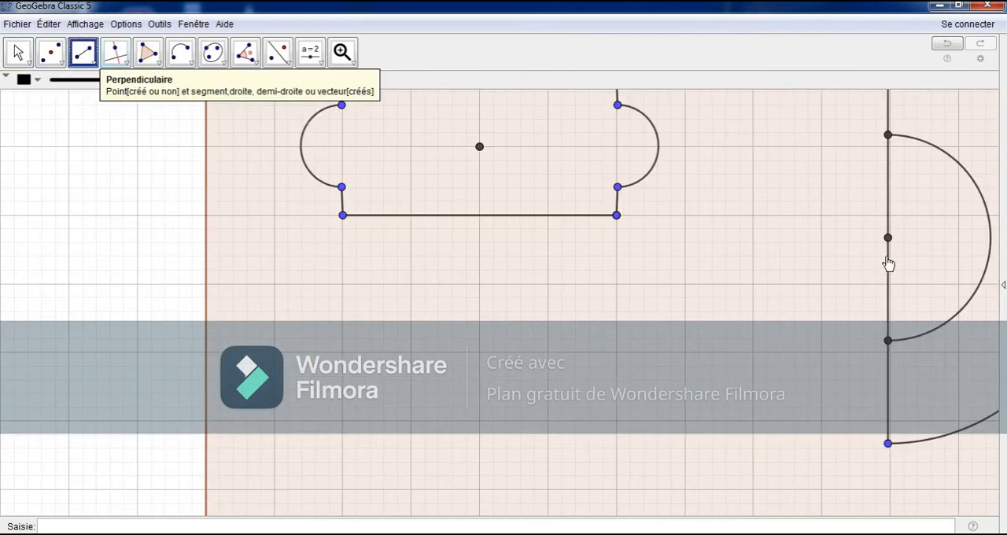
click(20, 52)
drag(259, 247, 260, 302)
click(83, 53)
click(206, 297)
click(277, 52)
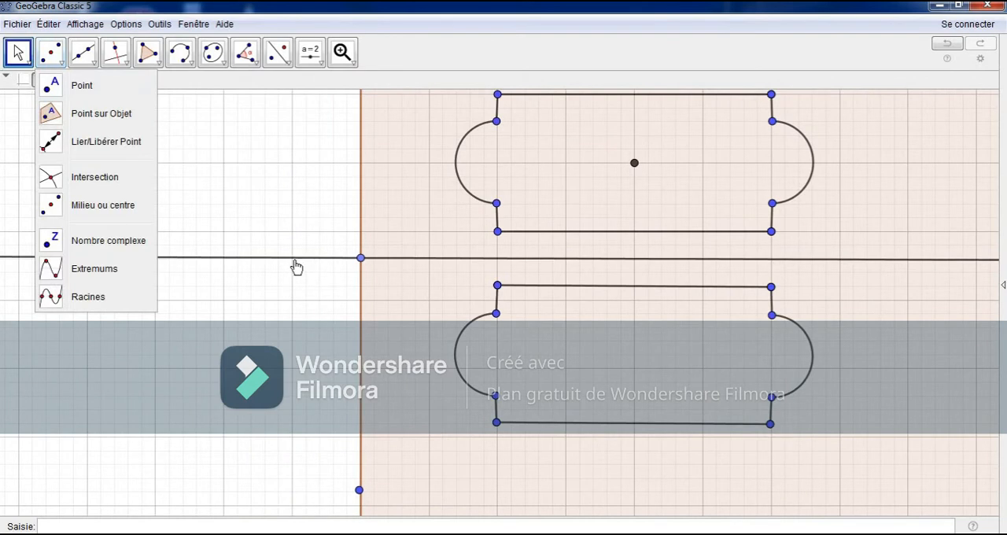
Step: Hide the horizontal mirror line, its point on the large rectangle's left edge and the point below it
right_click(296, 266)
click(328, 291)
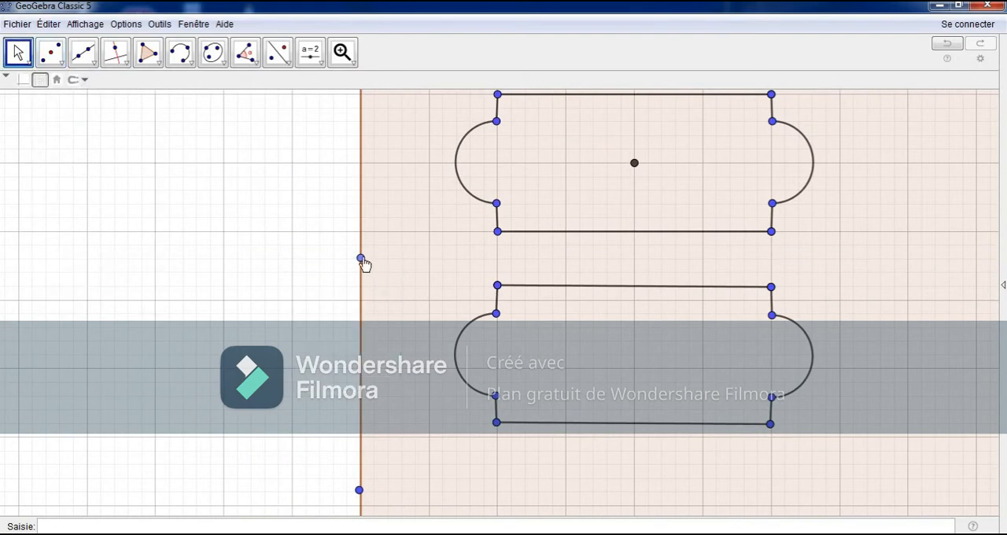
right_click(361, 260)
click(385, 289)
right_click(358, 492)
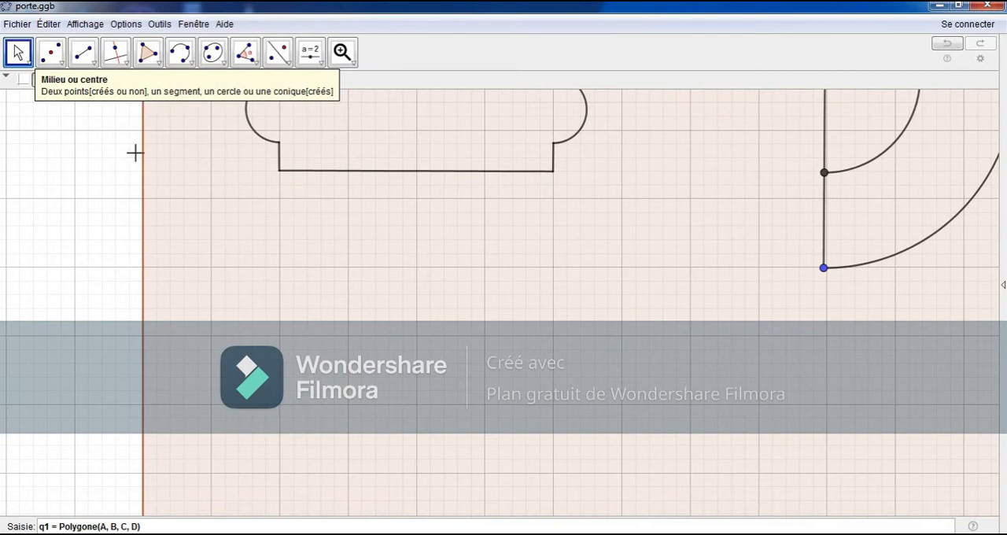
Step: Below the lower lobed shape, draw a vertical segment two grid squares long and a horizontal one from its lower end to the rectangle's left edge
click(82, 52)
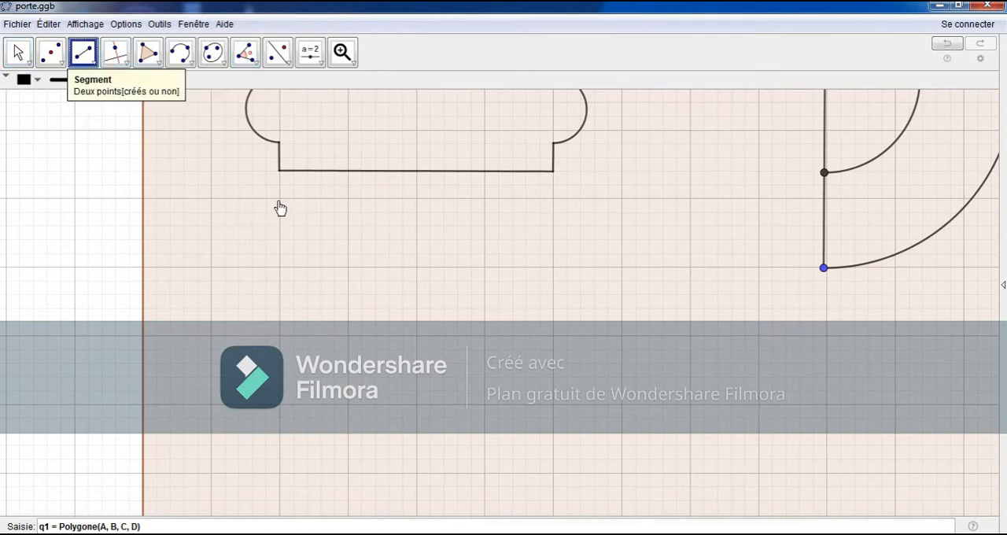
click(279, 198)
click(279, 336)
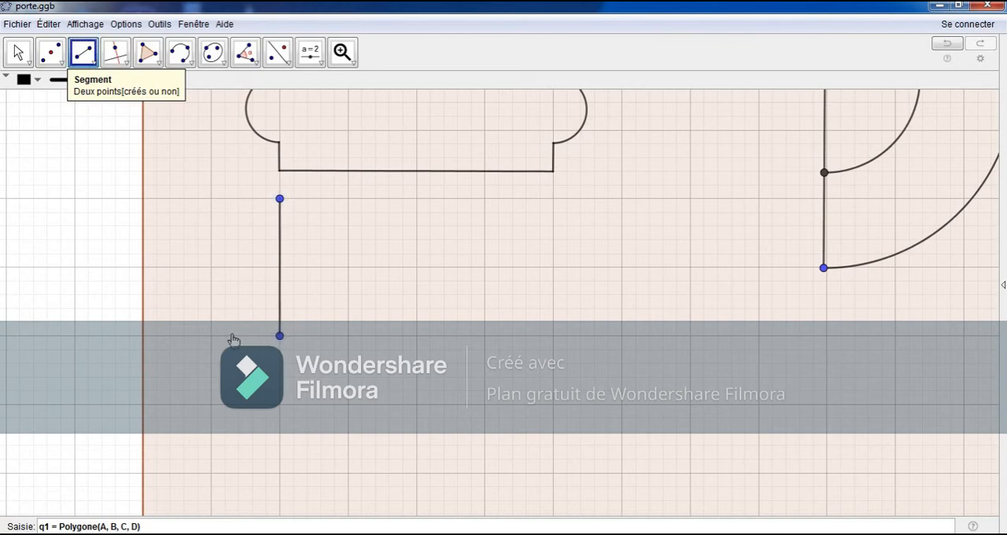
click(280, 336)
click(143, 336)
Step: Place a point on the new vertical segment, about two minor grid squares below its upper end
click(50, 51)
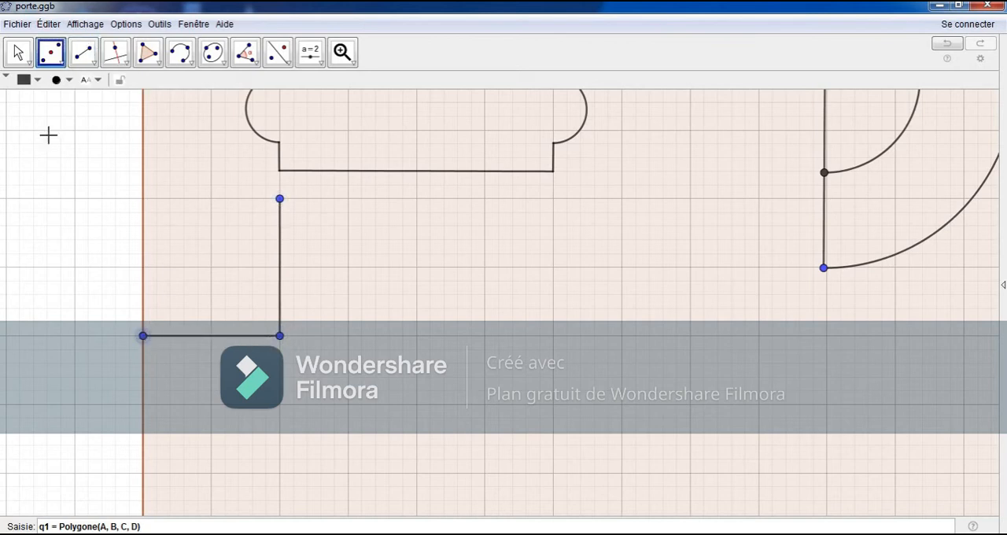
click(52, 61)
click(61, 88)
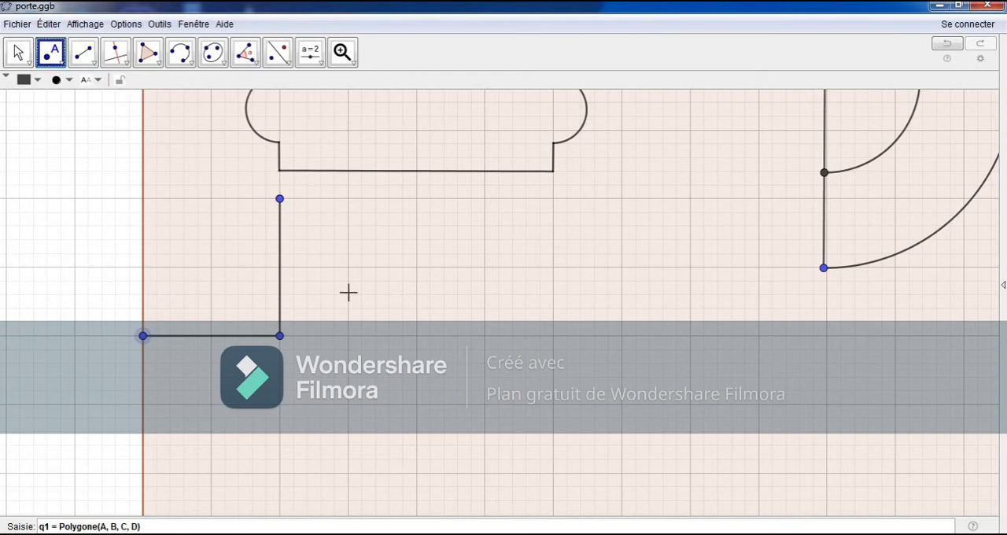
click(280, 225)
key(Escape)
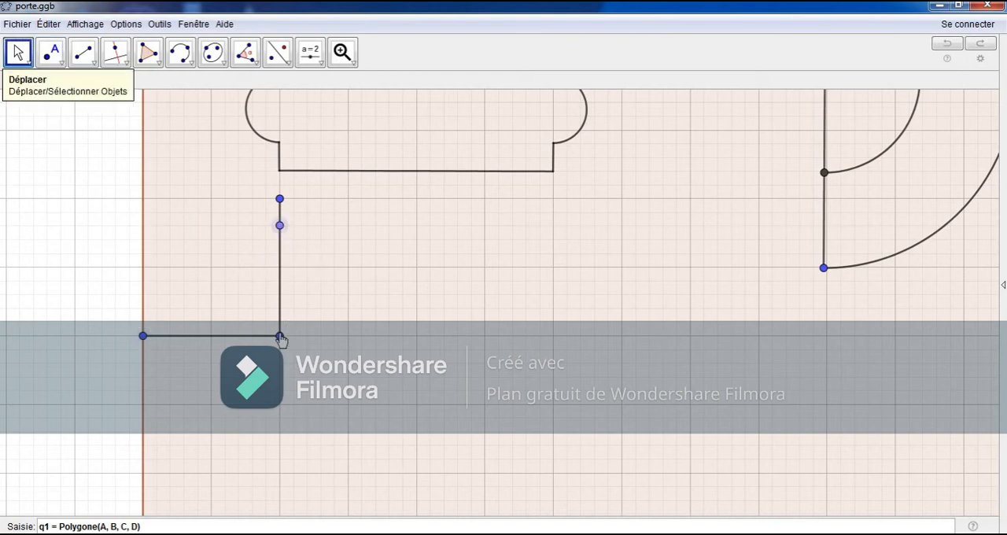
Step: Draw a quarter-circle arc centred on the corner of the two new segments, from the point on the vertical segment to the horizontal segment
click(280, 336)
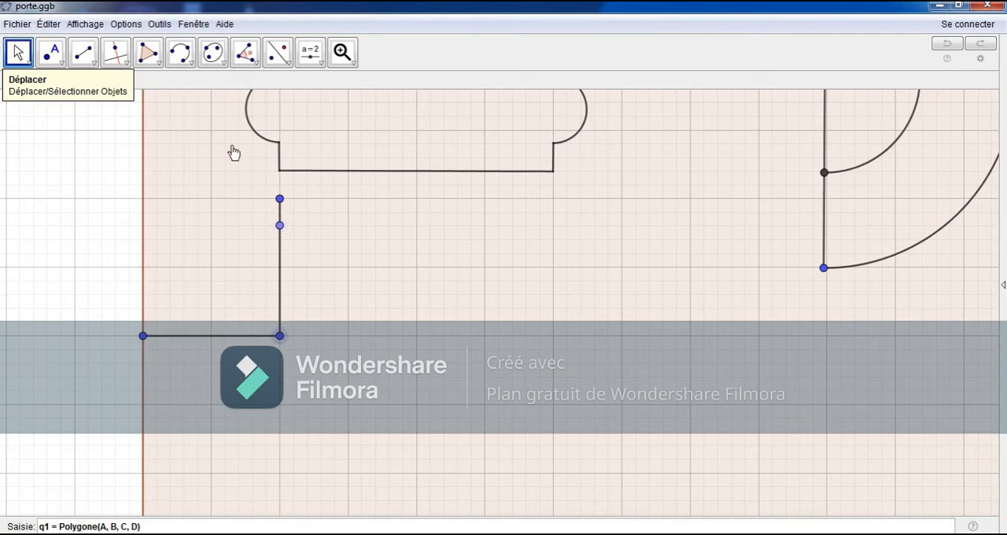
click(180, 52)
click(188, 229)
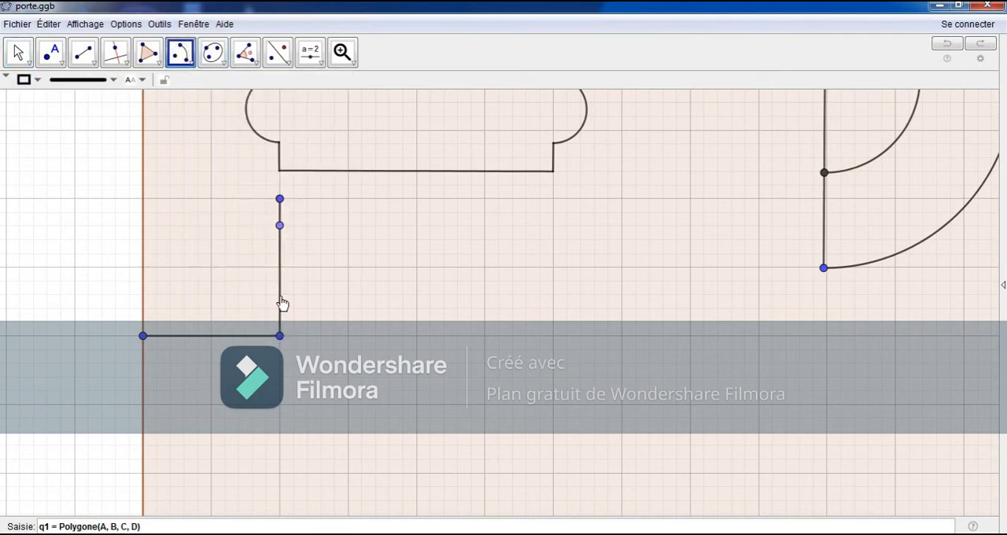
click(280, 337)
click(280, 226)
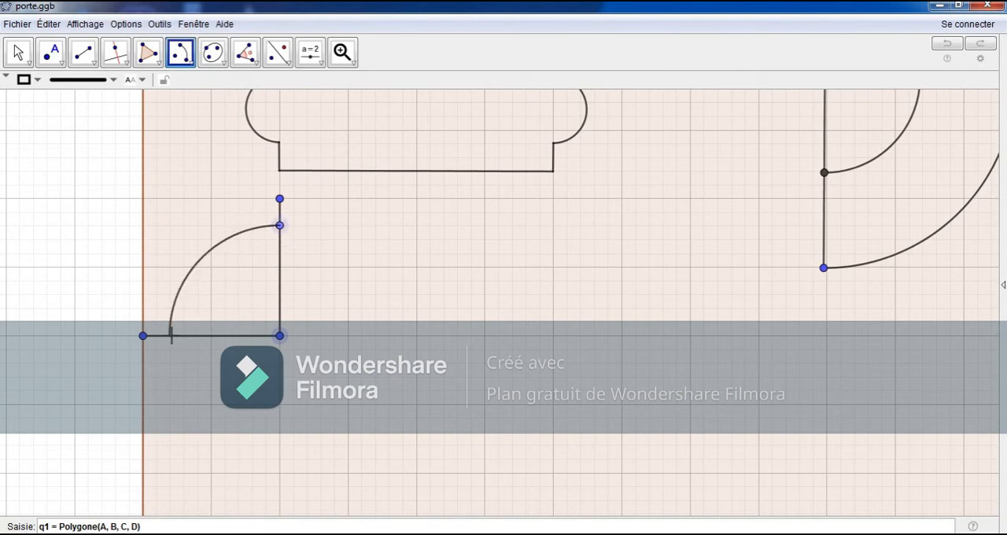
click(170, 336)
key(Escape)
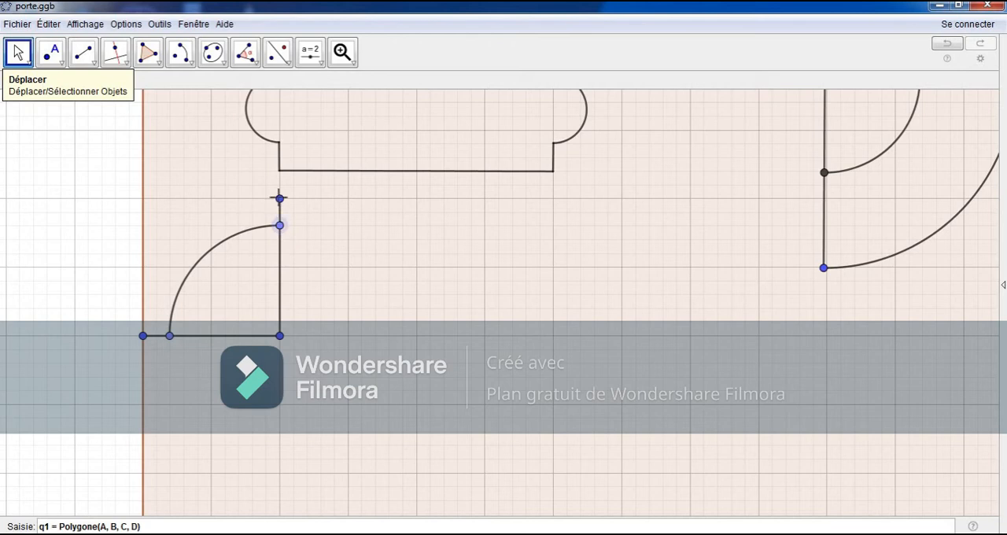
Step: Draw a small arc centred on the point on the vertical segment, from the segment's upper end to the large quarter-circle arc
click(280, 199)
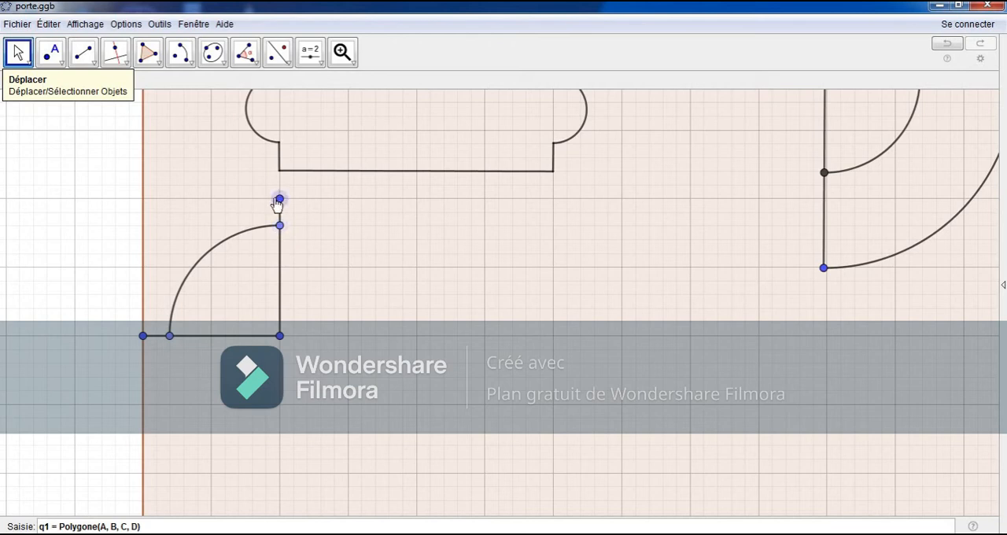
click(182, 55)
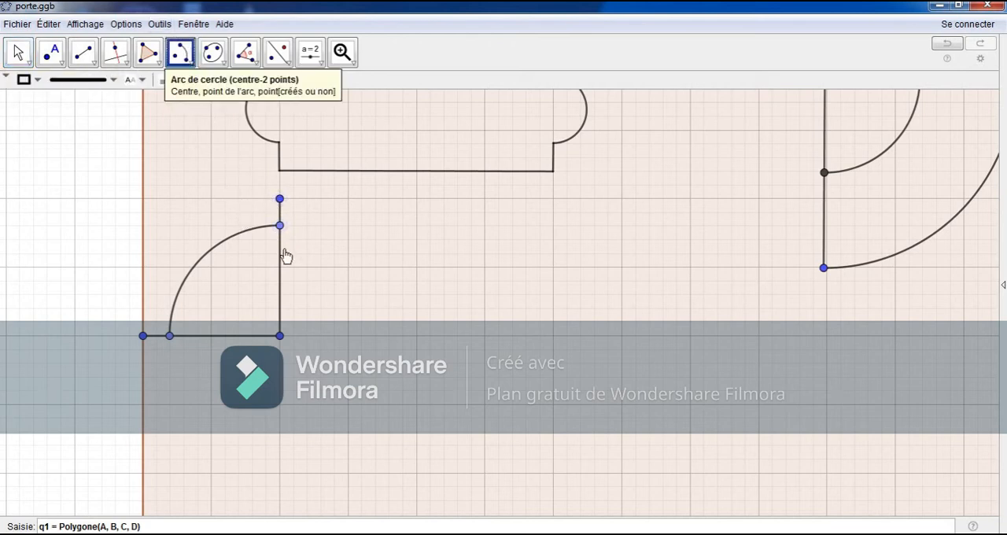
click(279, 201)
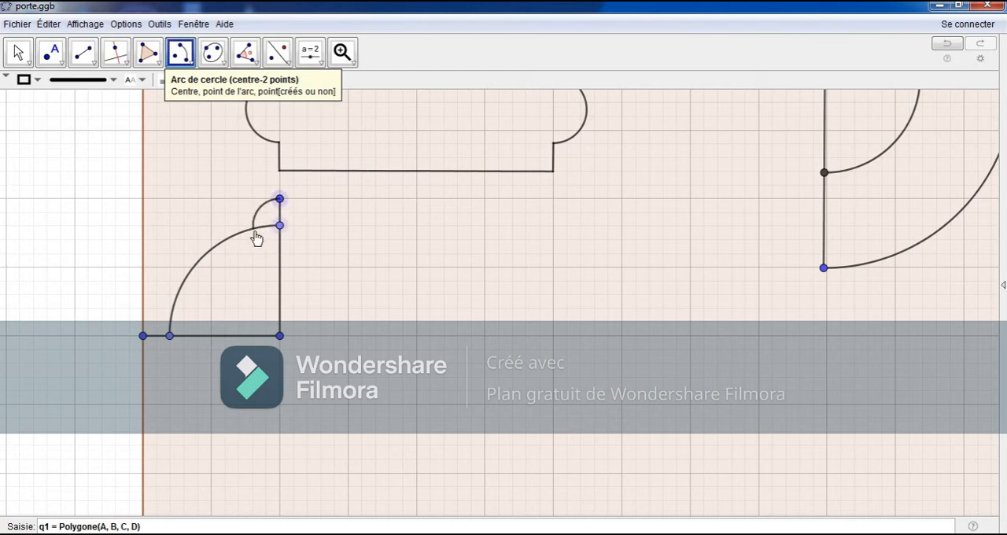
click(253, 229)
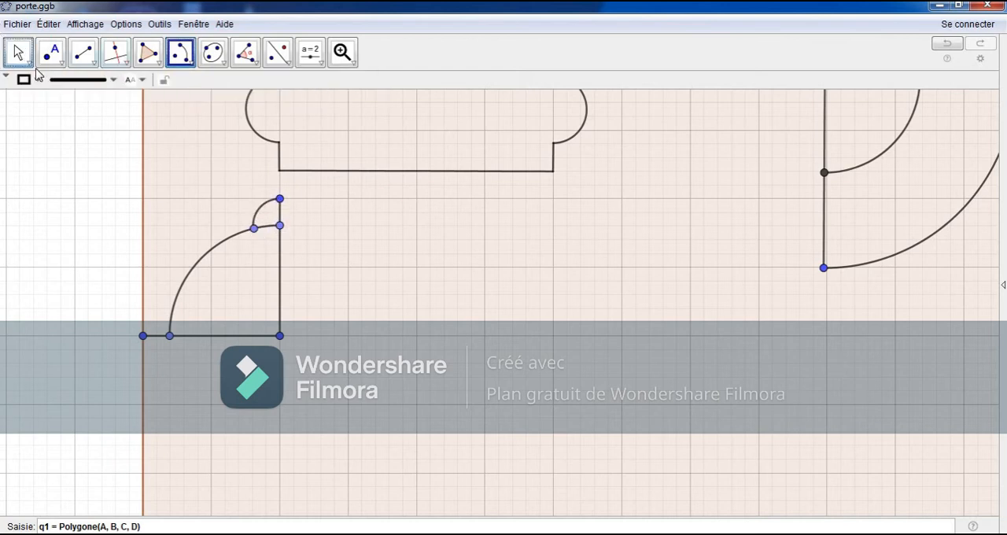
Step: Draw a diagonal segment from the motif's corner to the rectangle's left edge, two grid squares up, and mirror the small arc across it
click(84, 54)
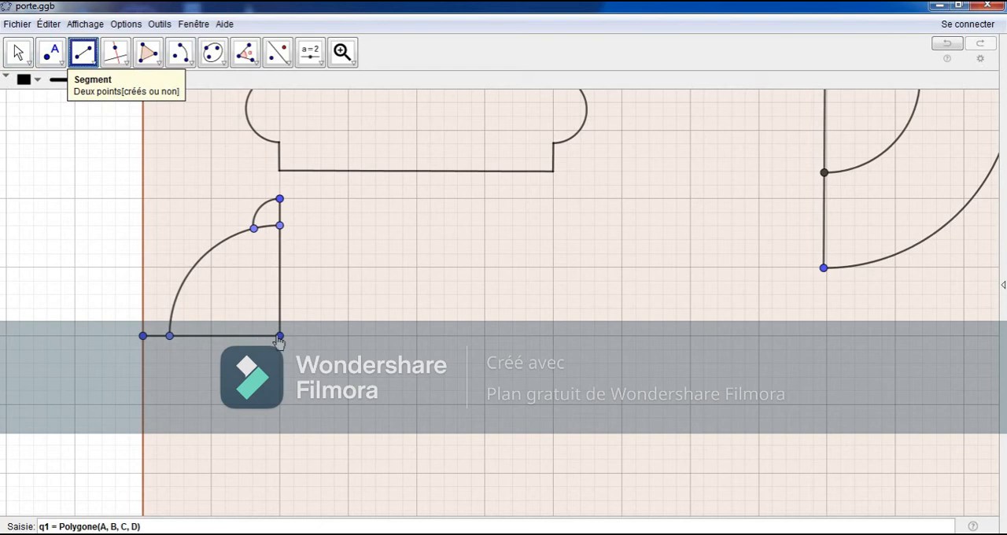
click(279, 336)
click(142, 198)
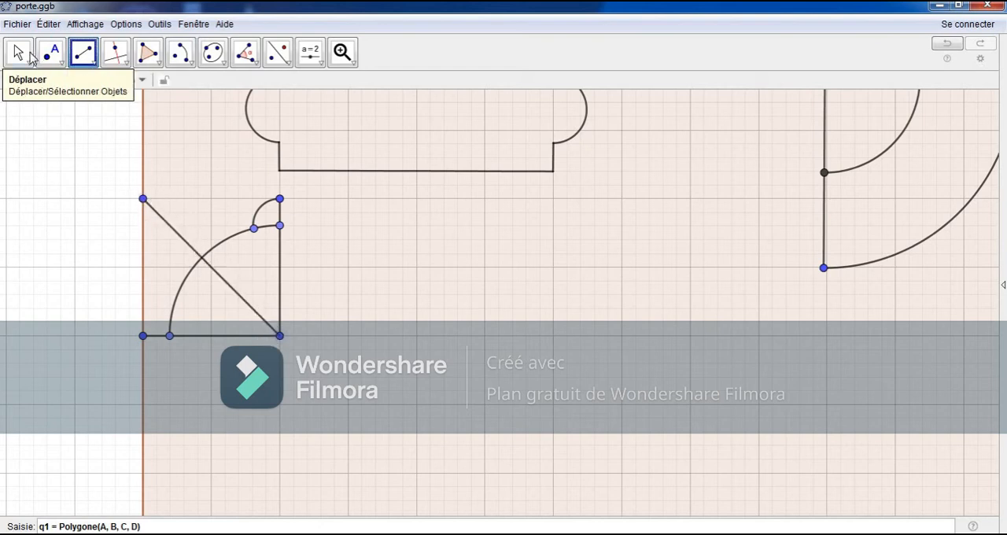
click(278, 52)
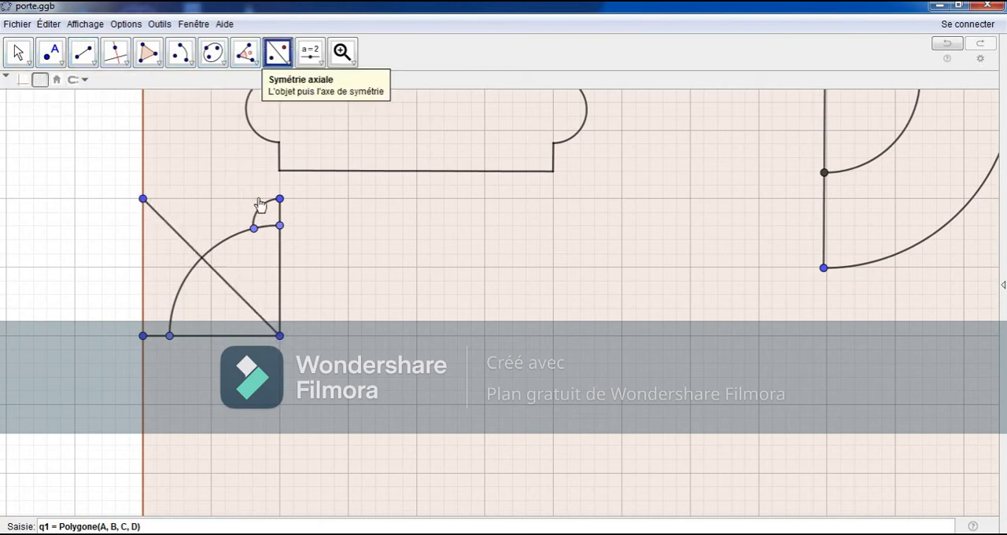
click(262, 209)
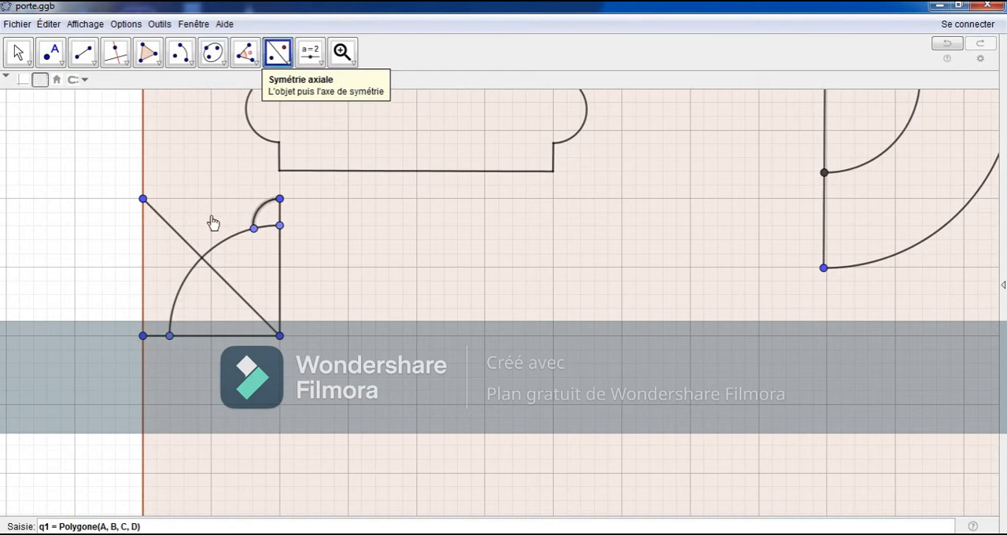
click(169, 225)
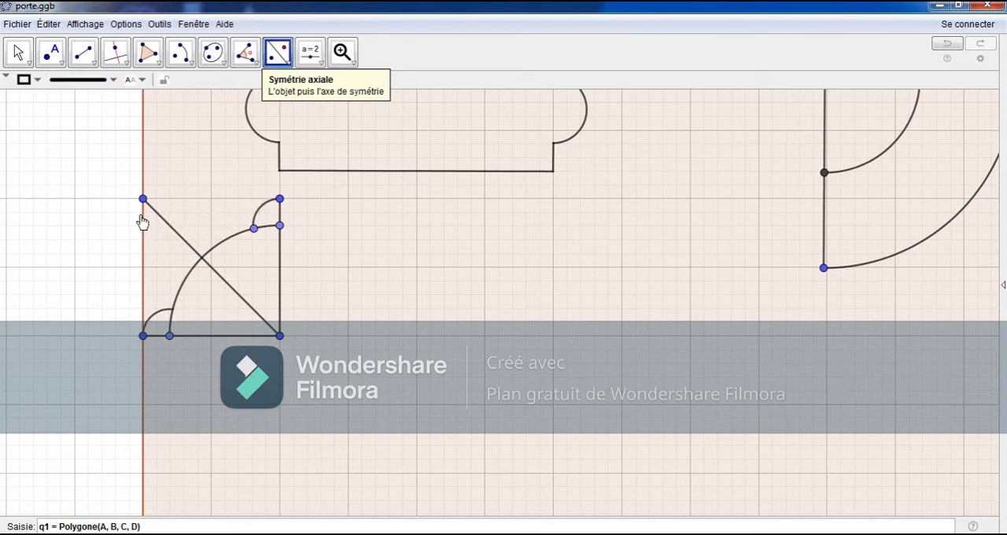
Step: Hide the diagonal segment and its end point on the rectangle's left edge
click(19, 52)
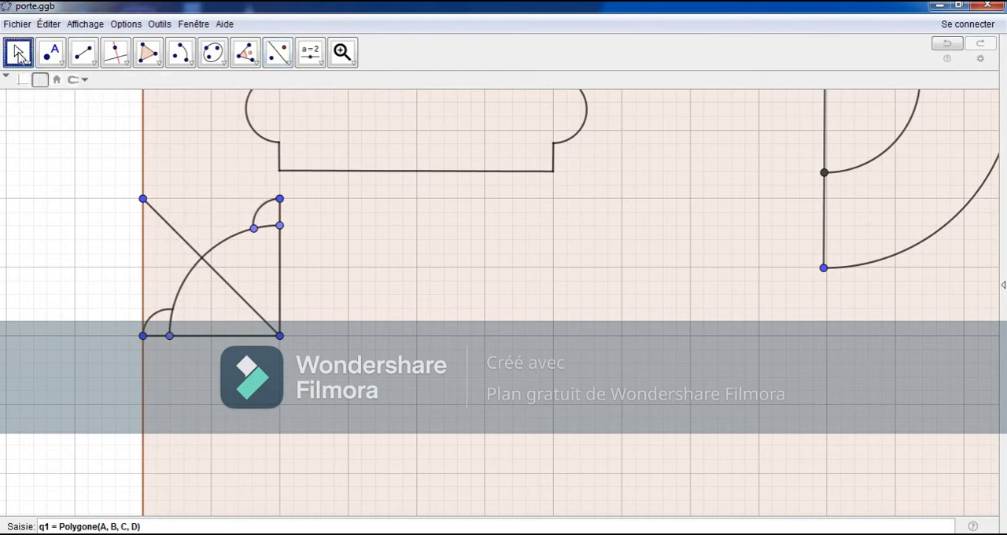
right_click(174, 237)
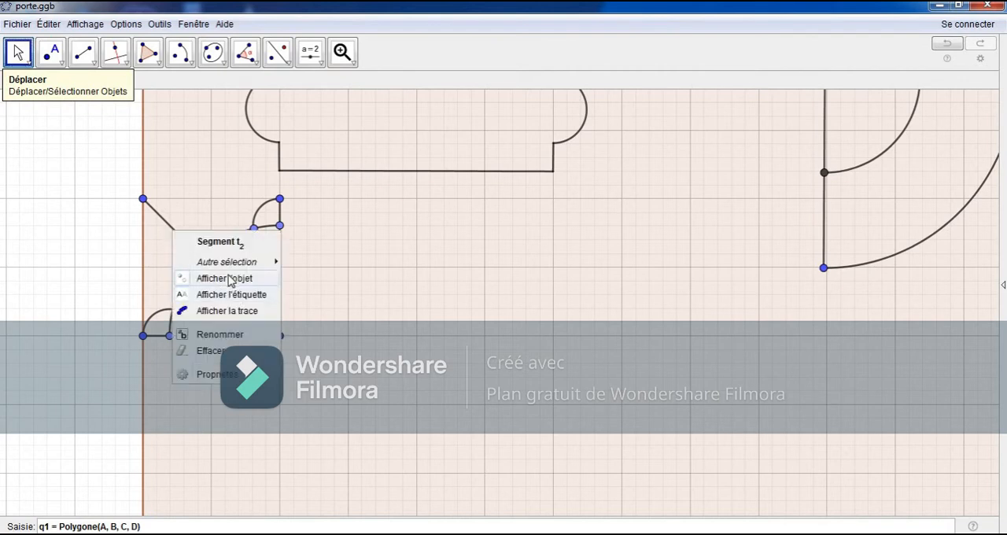
click(206, 278)
right_click(144, 200)
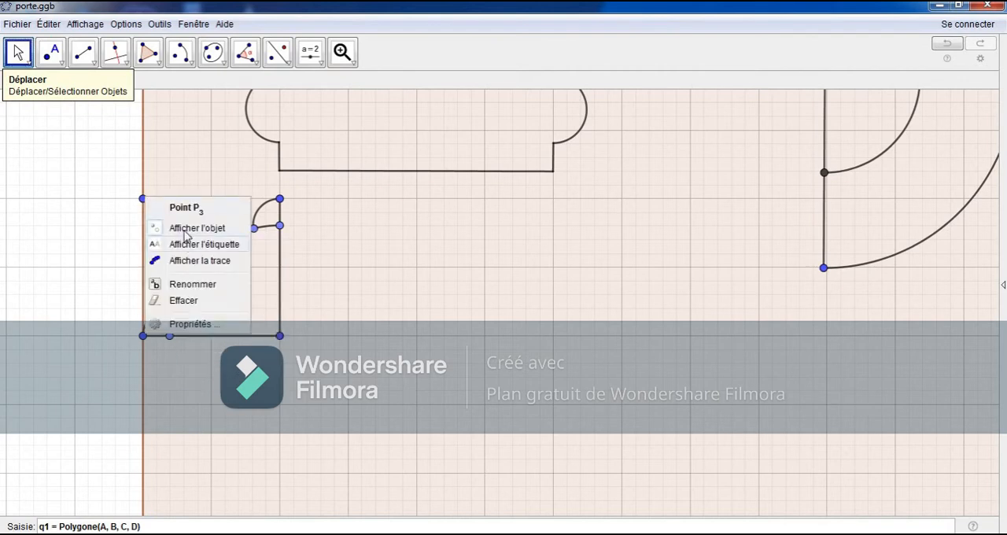
click(189, 231)
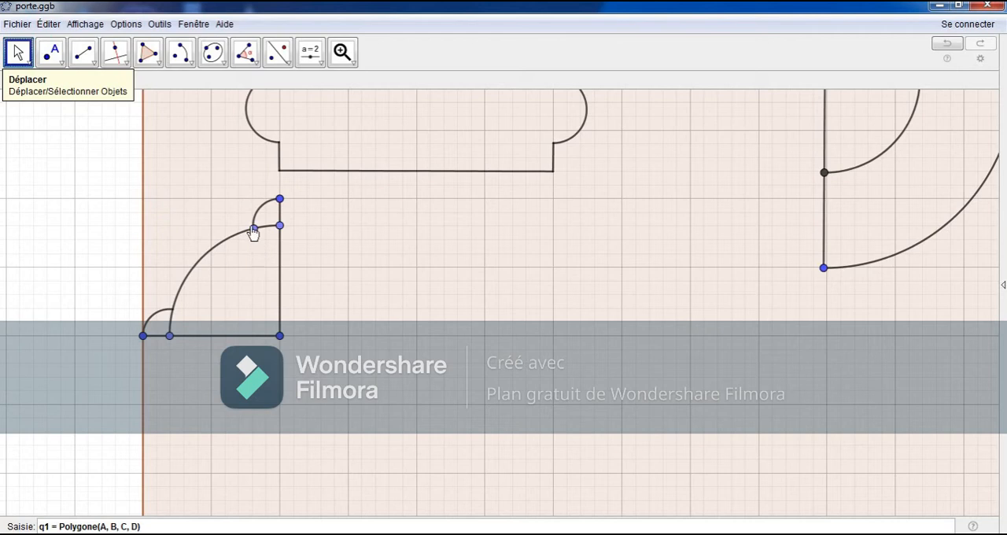
Step: Draw an outward-bulging semicircle between the points where the two small arcs meet the large quarter-circle arc
click(183, 56)
click(181, 203)
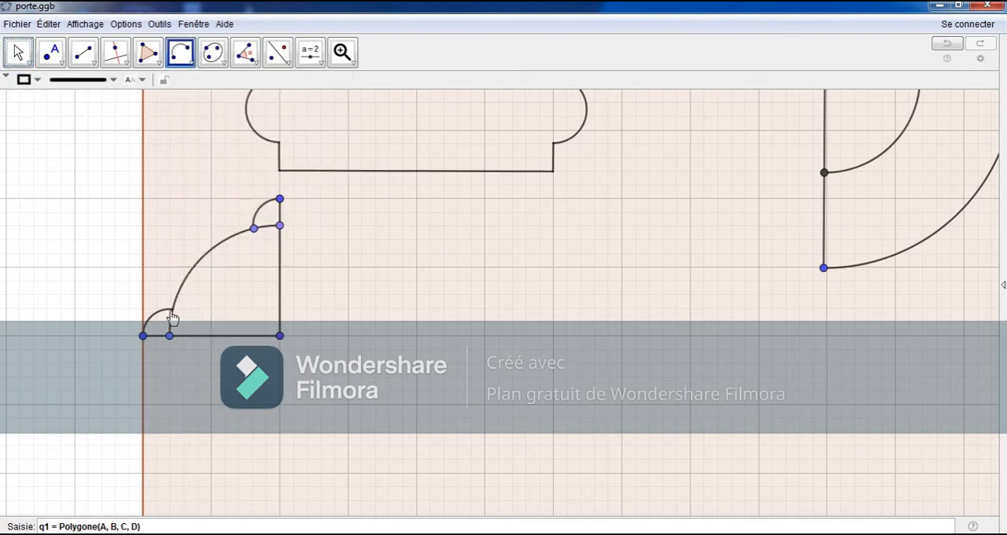
click(172, 308)
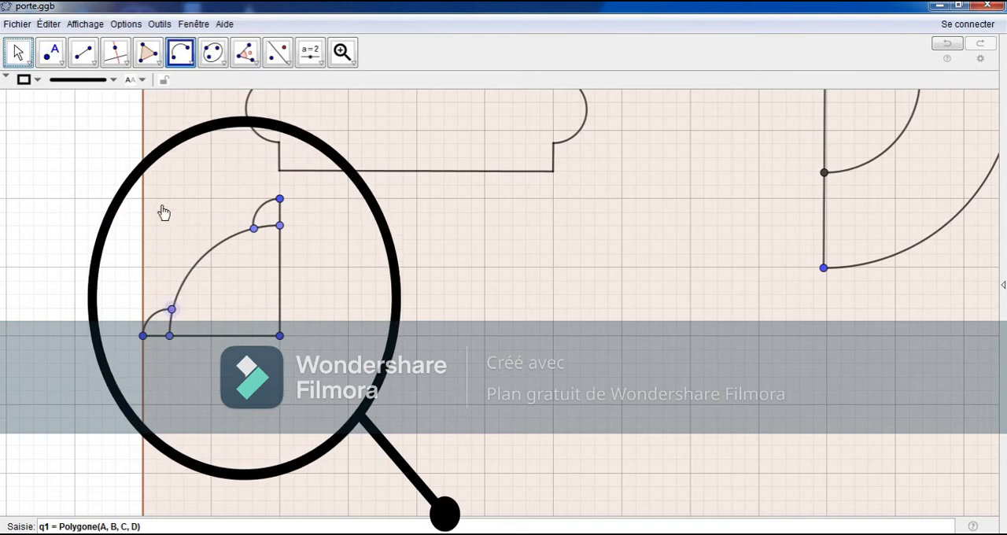
click(254, 228)
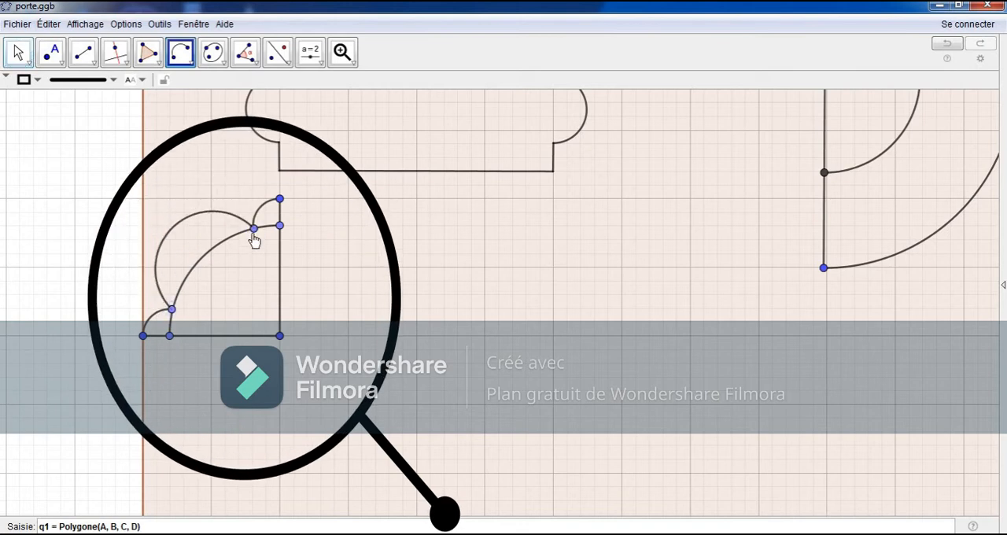
click(21, 51)
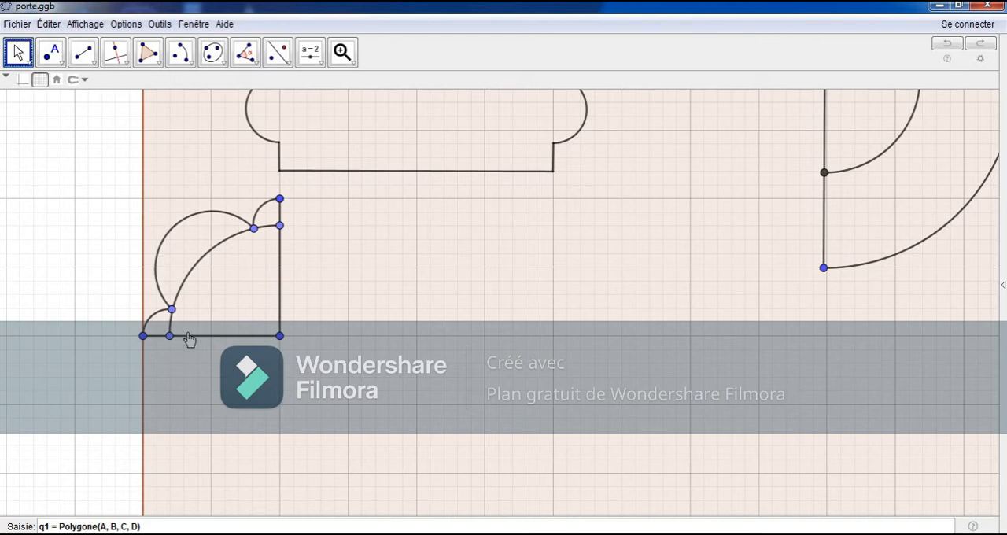
click(182, 55)
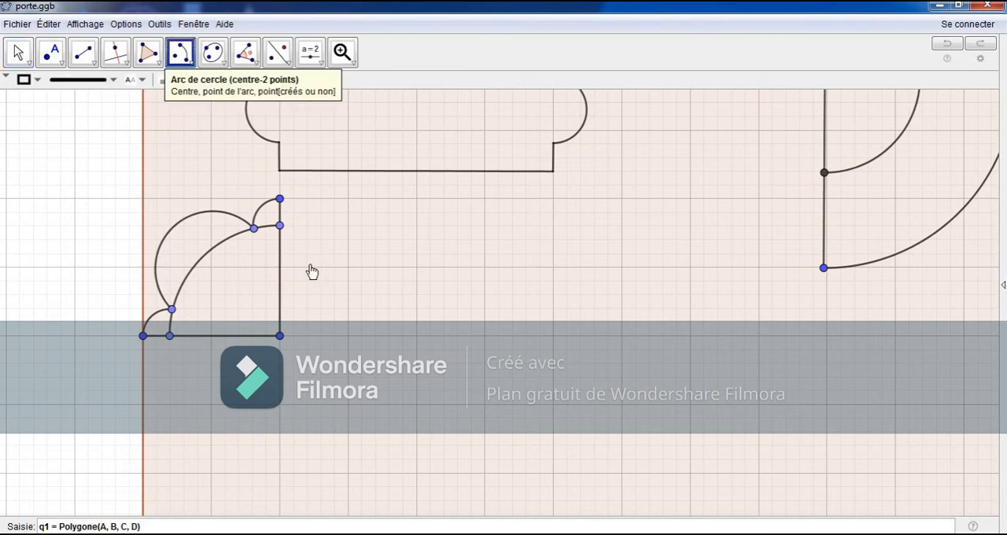
click(280, 251)
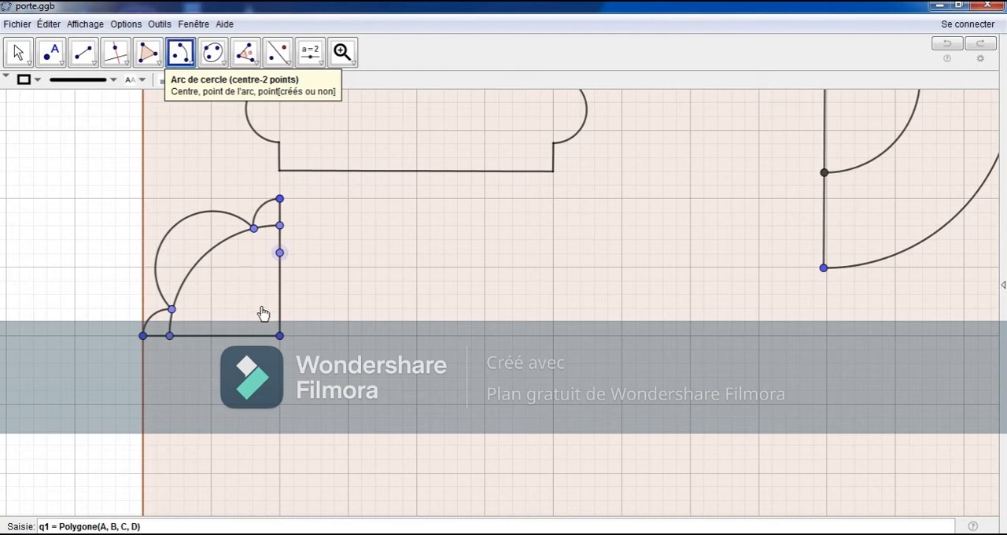
key(Escape)
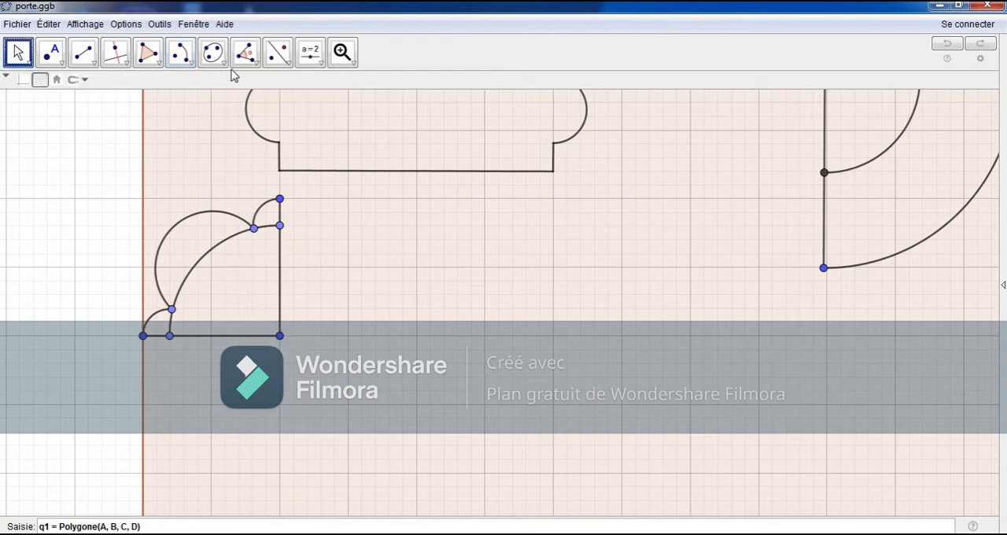
Step: Draw an inner quarter-circle arc centred on the motif's corner, one grid square in radius, from the vertical to the horizontal segment
click(182, 57)
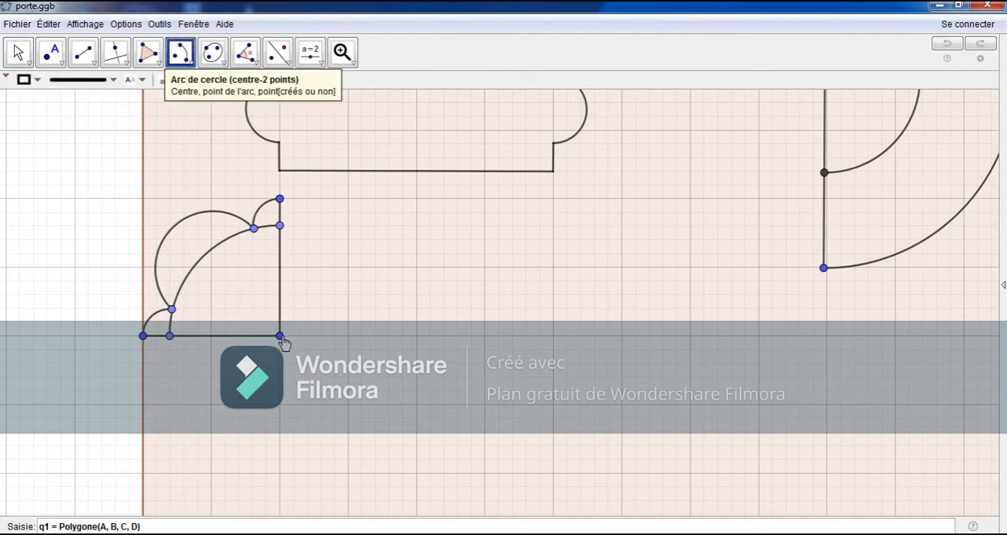
click(279, 335)
click(279, 268)
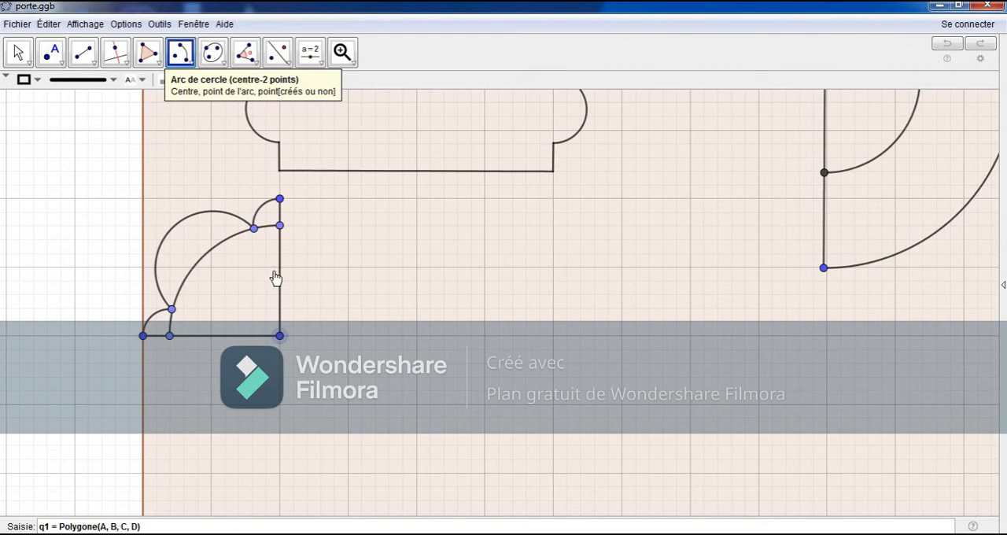
click(210, 336)
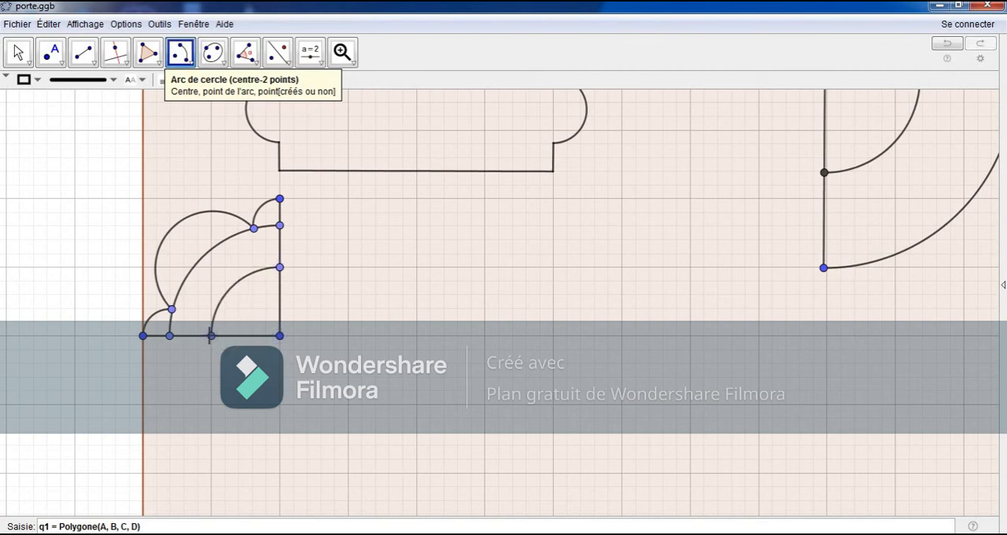
click(18, 53)
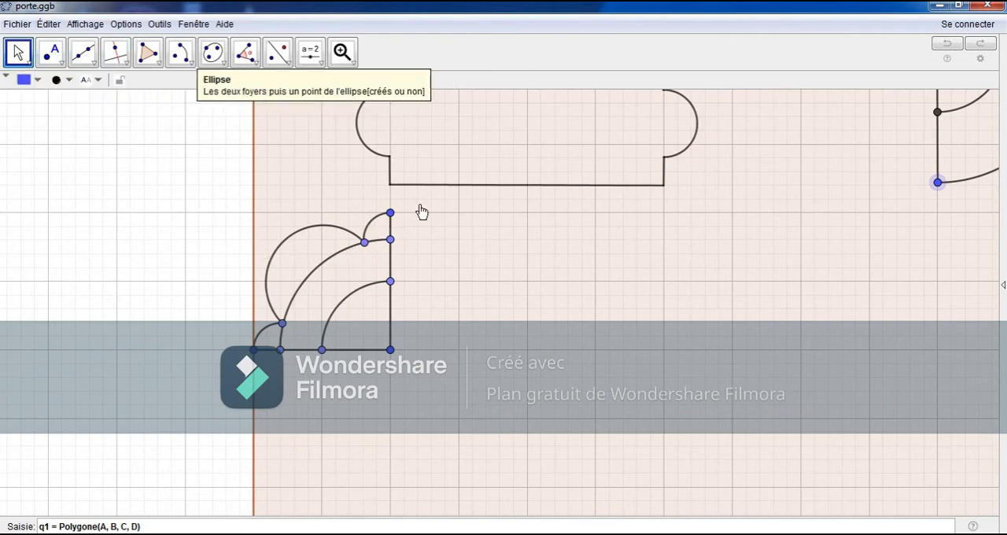
Step: Draw a vertical line about one minor grid square right of the motif and a perpendicular line through its point just below the motif
click(83, 52)
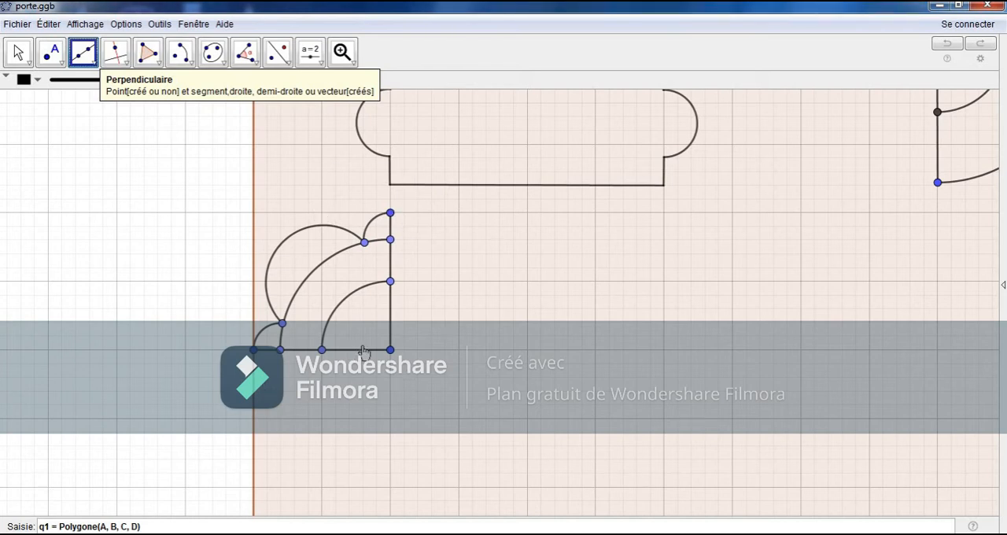
click(19, 52)
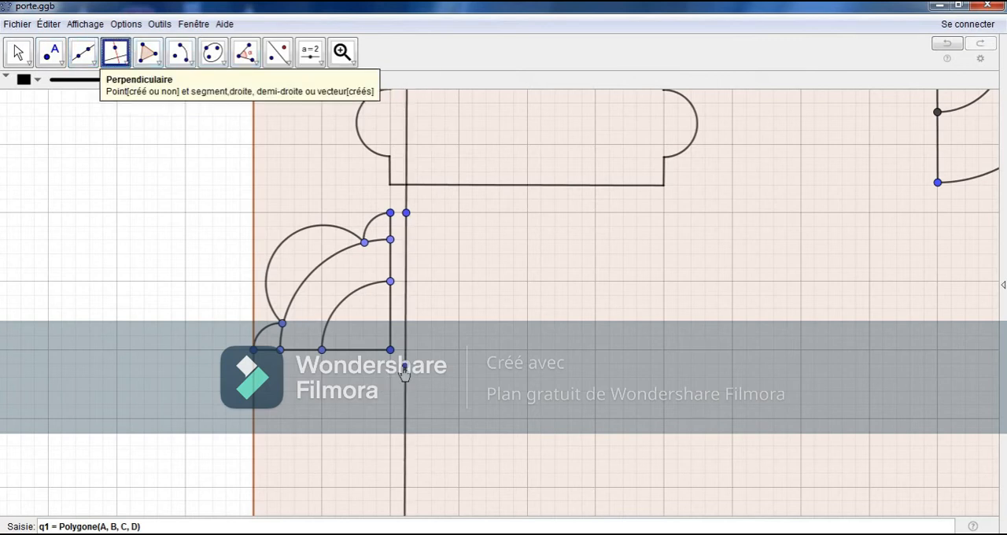
click(406, 360)
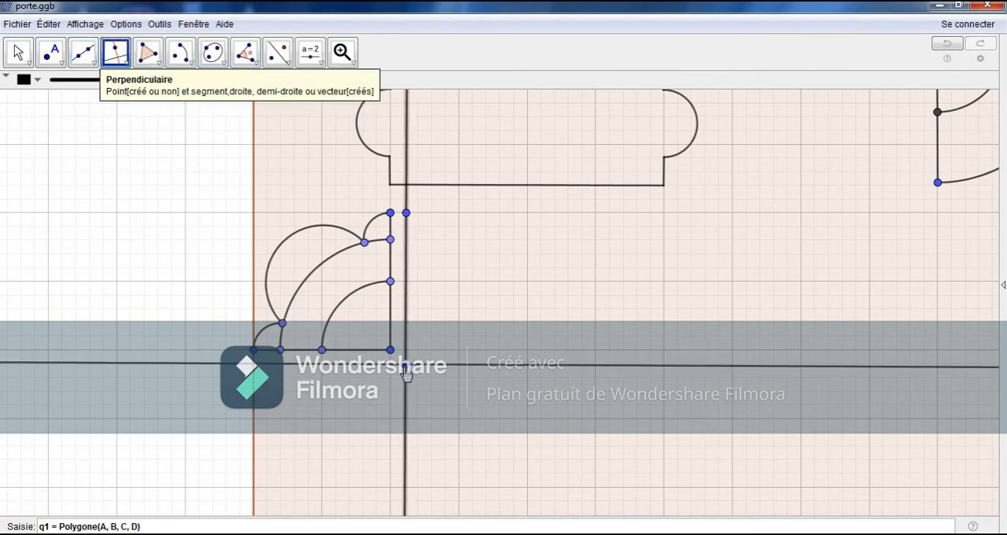
click(404, 366)
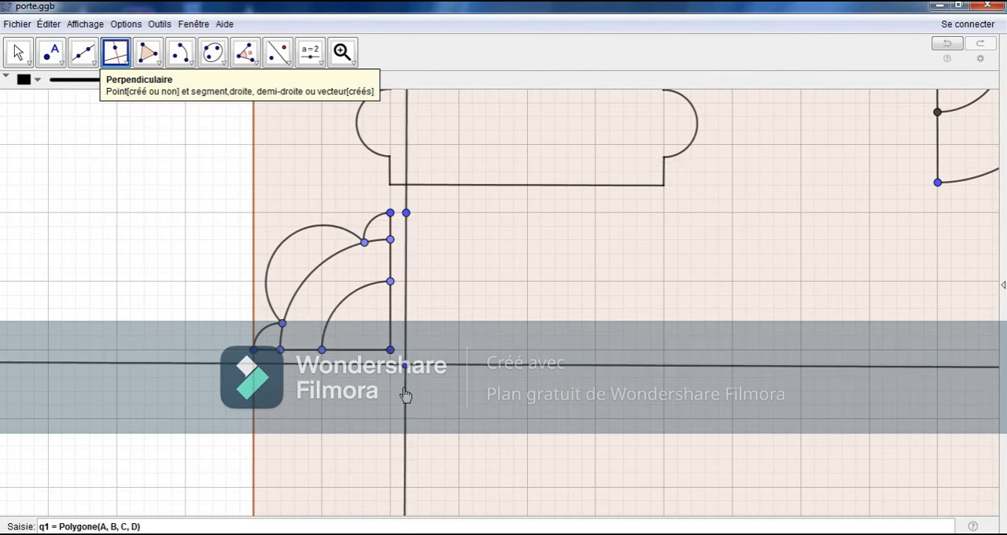
click(18, 52)
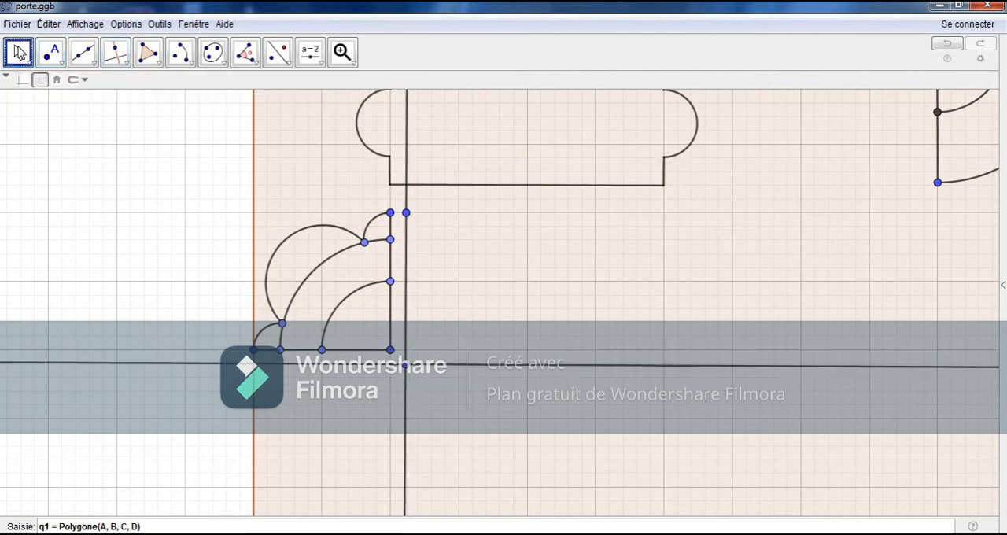
click(20, 53)
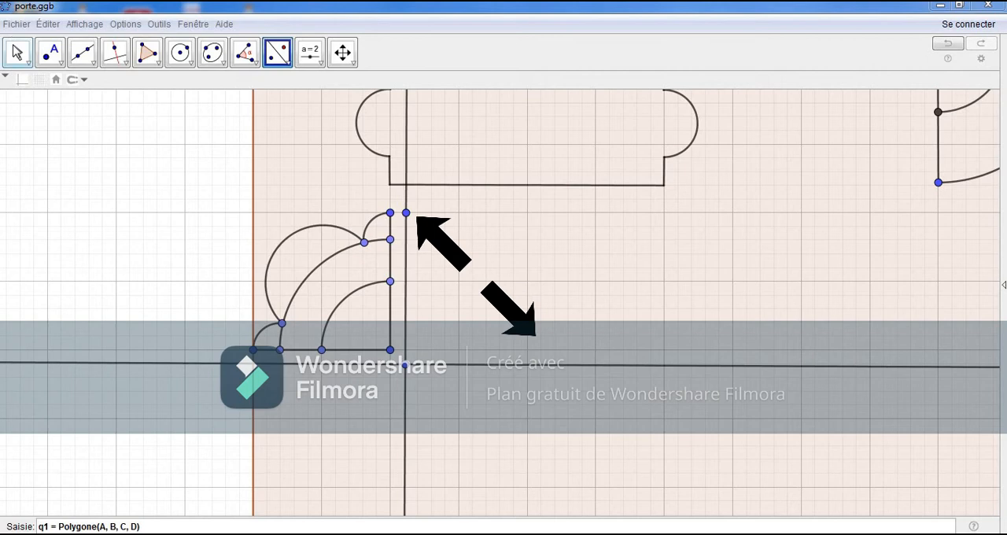
Step: Mirror the quarter motif across the vertical line, and mirror both halves across the horizontal line to form a four-part rosette
click(362, 289)
click(406, 305)
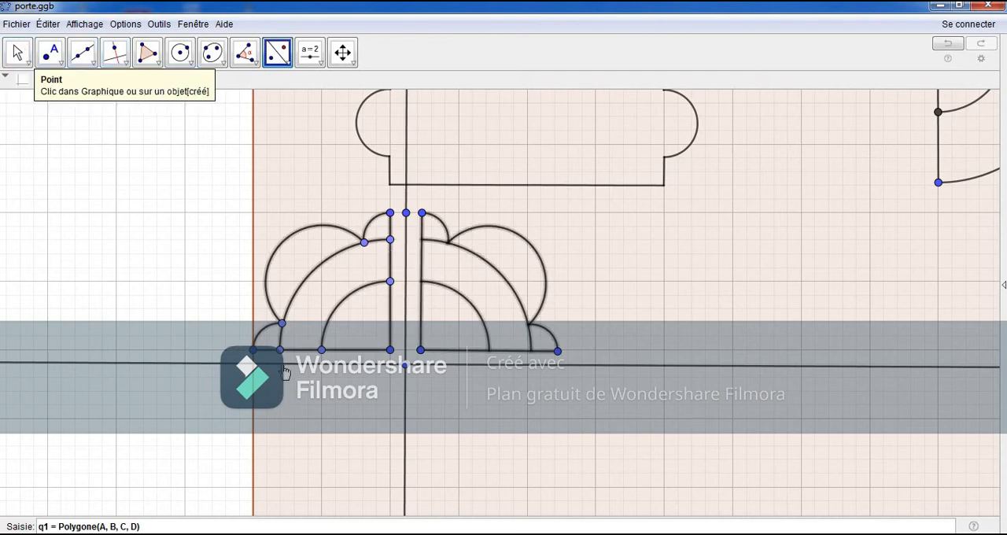
click(216, 363)
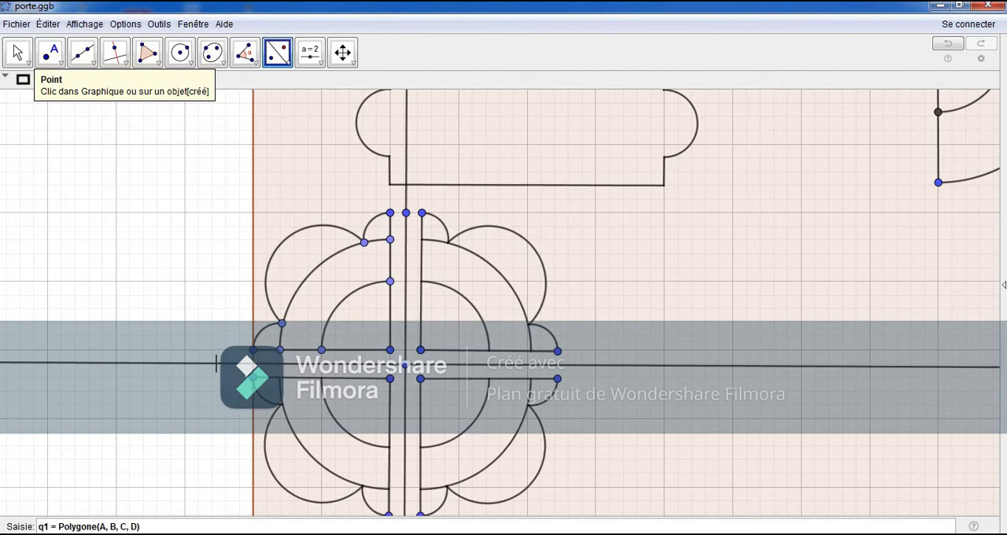
Step: Hide the rosette's two mirror lines and mirror the whole rosette across a new vertical line just to its right
click(17, 52)
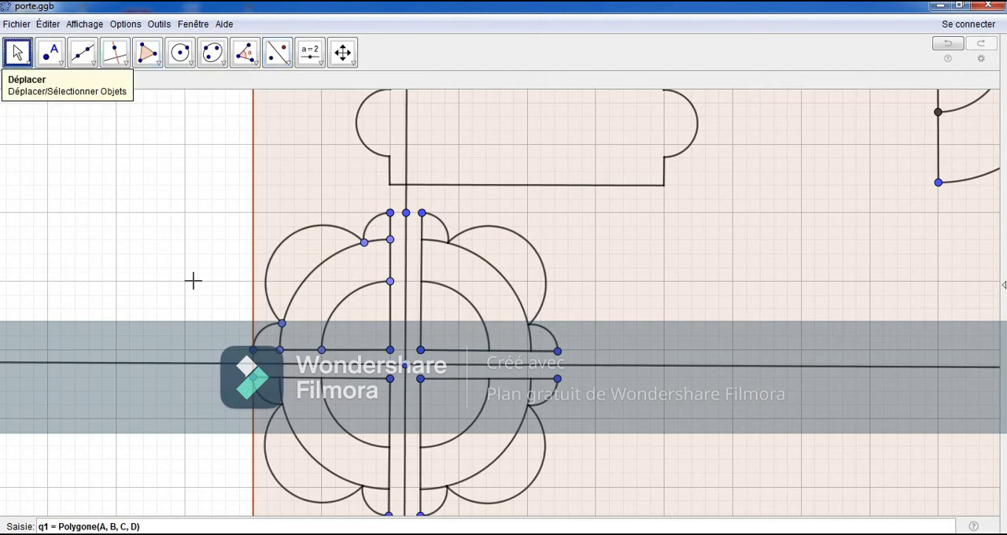
drag(173, 246, 172, 231)
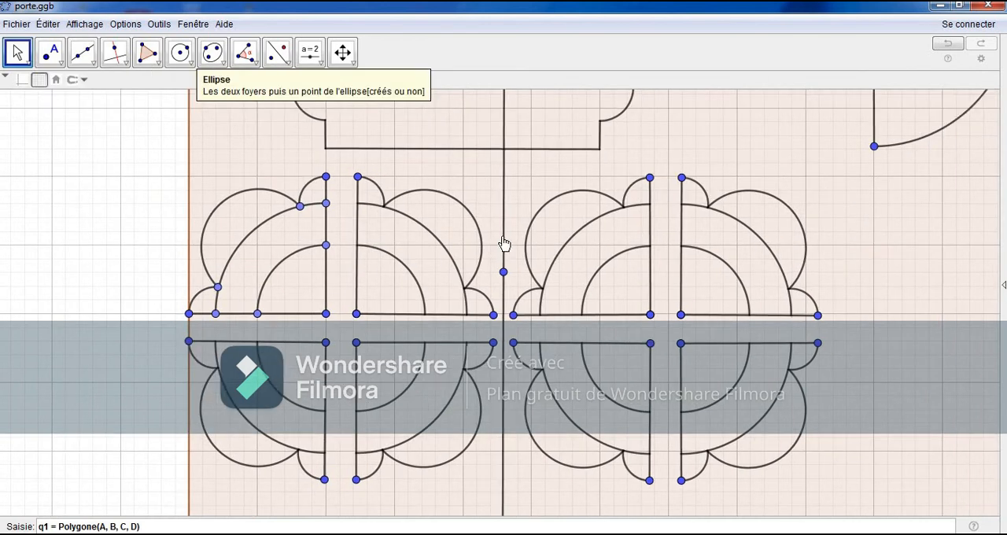
Step: Hide the vertical mirror line between the two rosettes together with its point
right_click(504, 273)
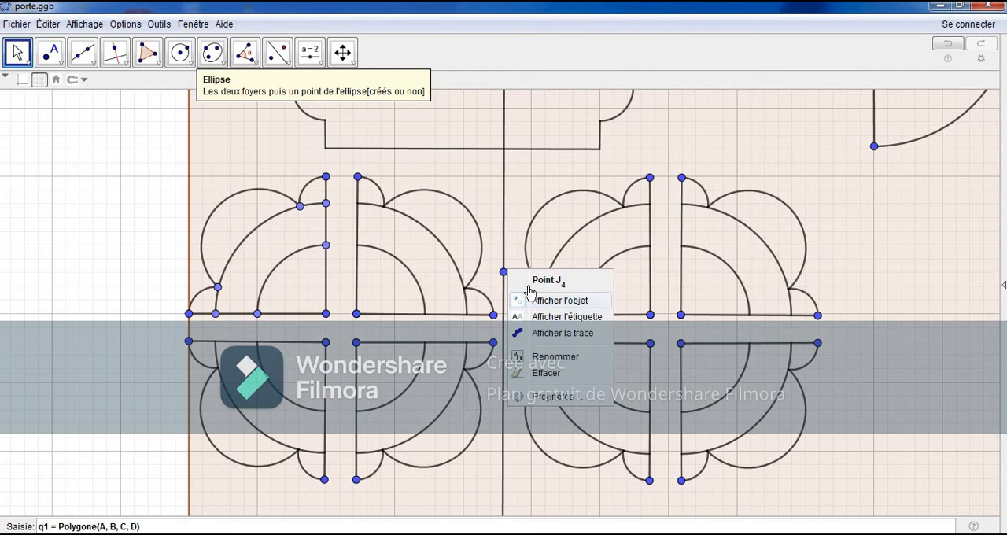
click(532, 292)
right_click(504, 278)
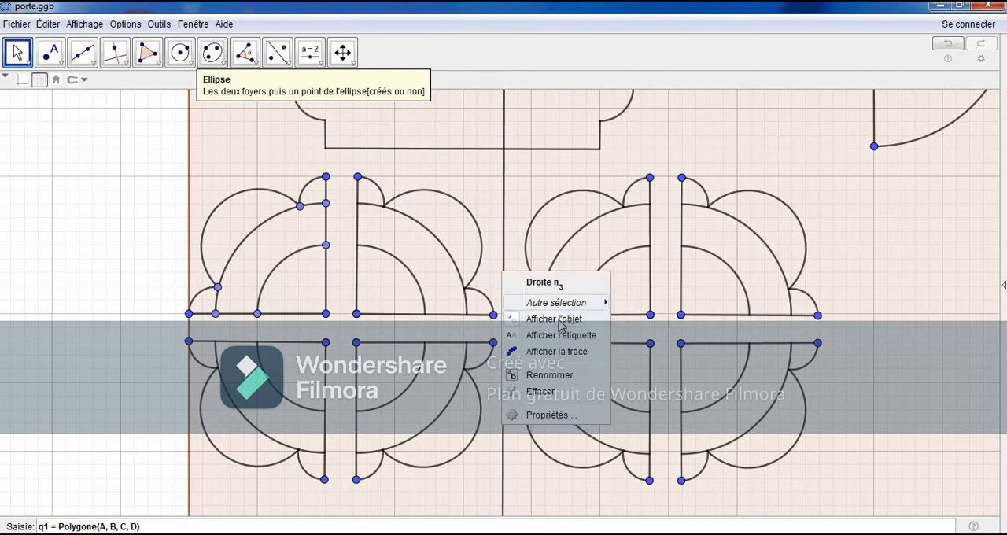
click(558, 320)
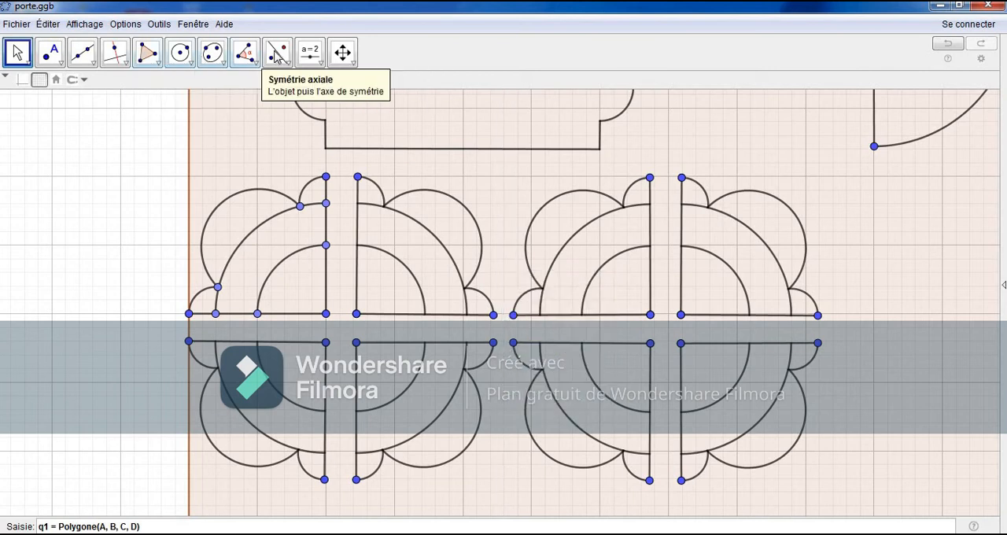
Step: Draw a vertical line just right of the second rosette and mirror that rosette's right half across it to start a third rosette
click(86, 59)
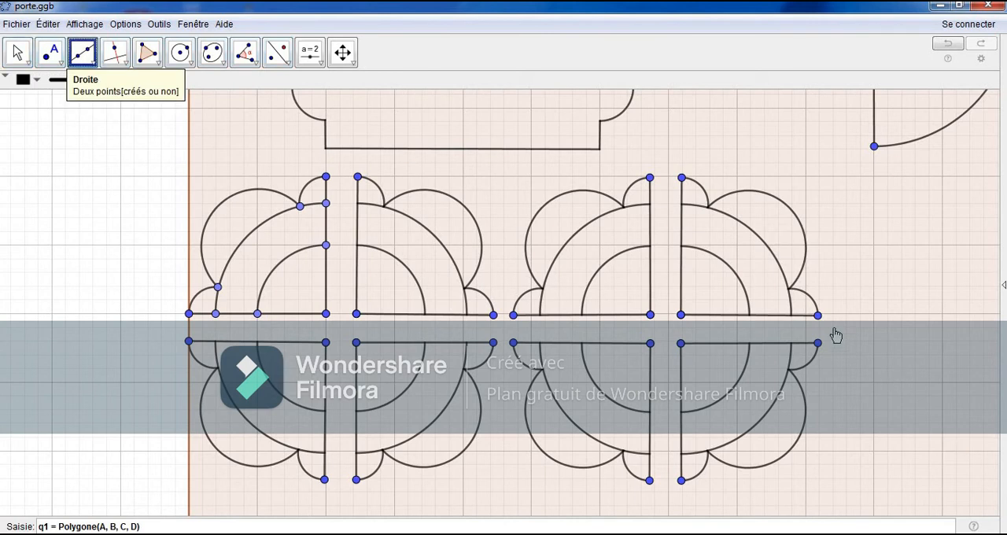
click(833, 315)
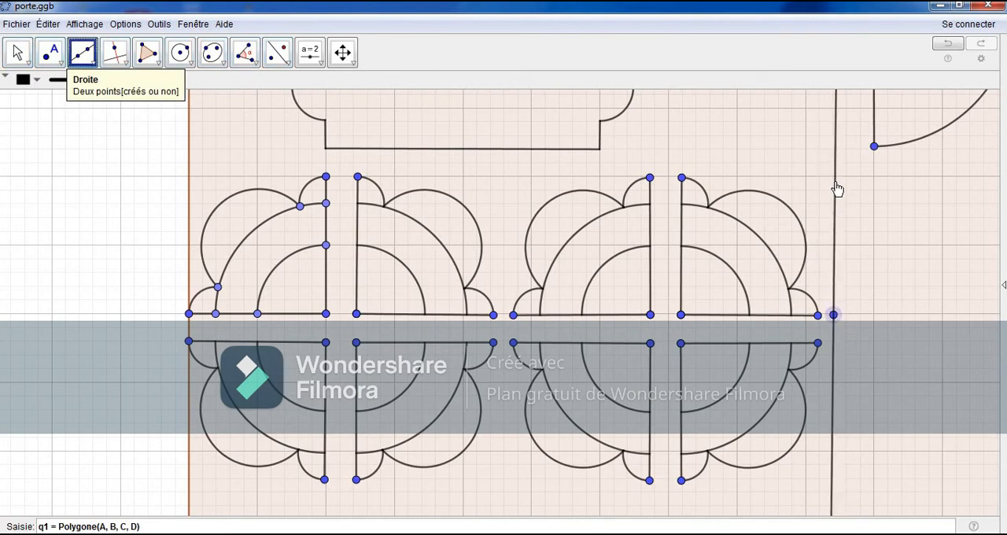
click(833, 175)
key(Escape)
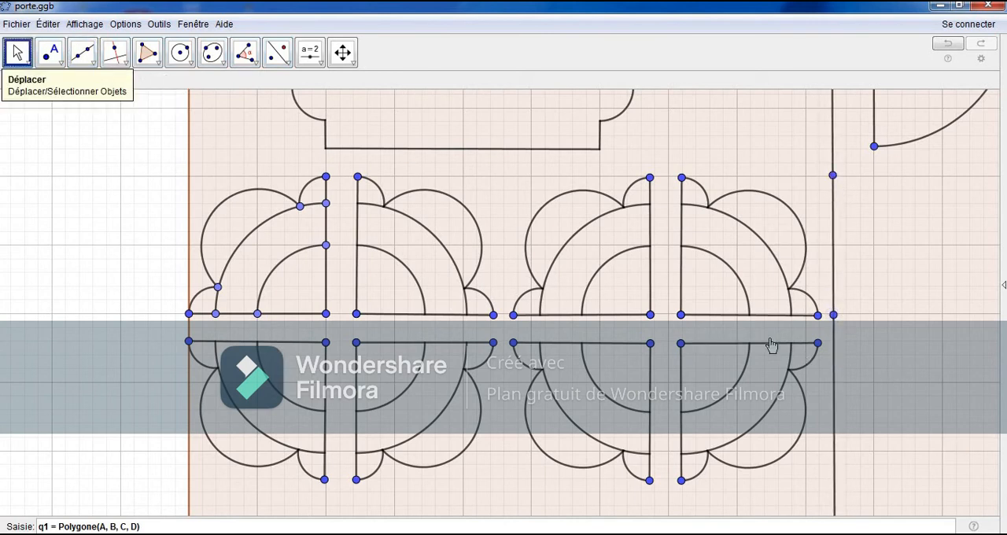
click(770, 347)
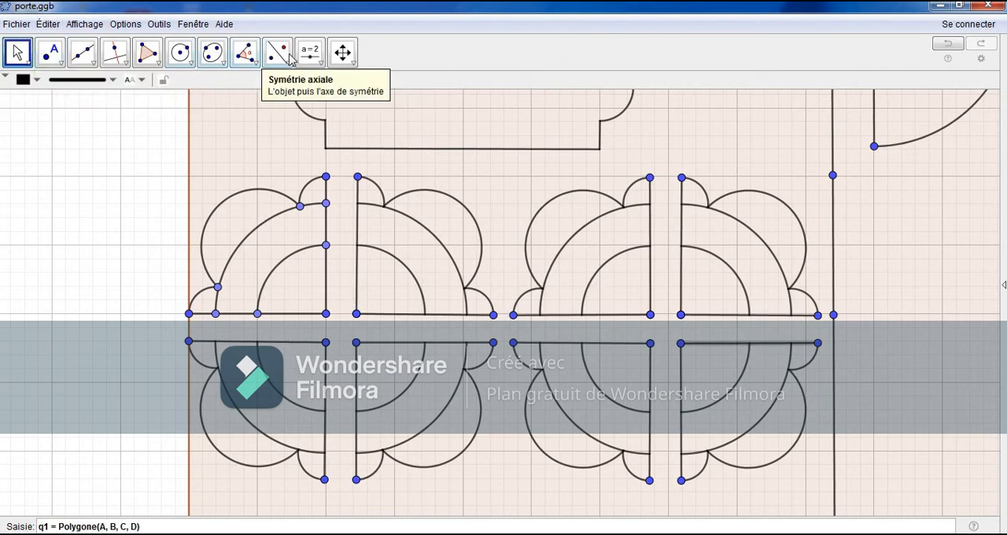
click(277, 52)
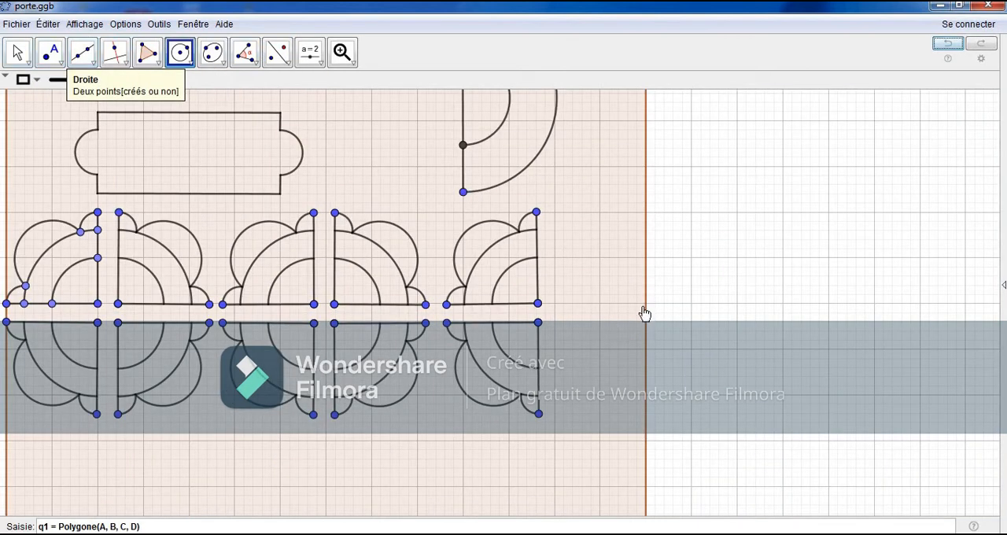
Step: Draw a circle two grid squares in radius centred on the panel's right edge, and a line perpendicular to that edge through its centre
click(645, 304)
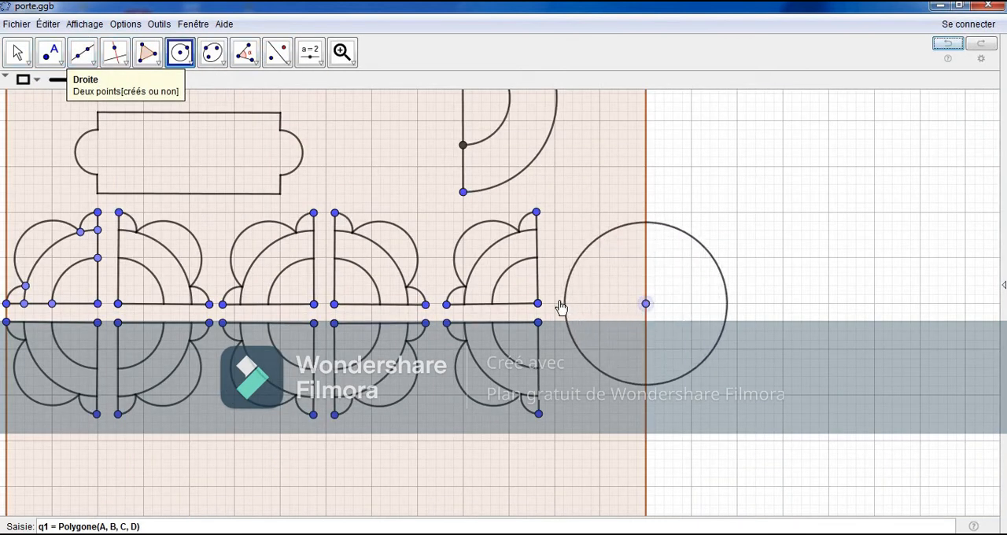
click(555, 304)
click(17, 53)
click(115, 53)
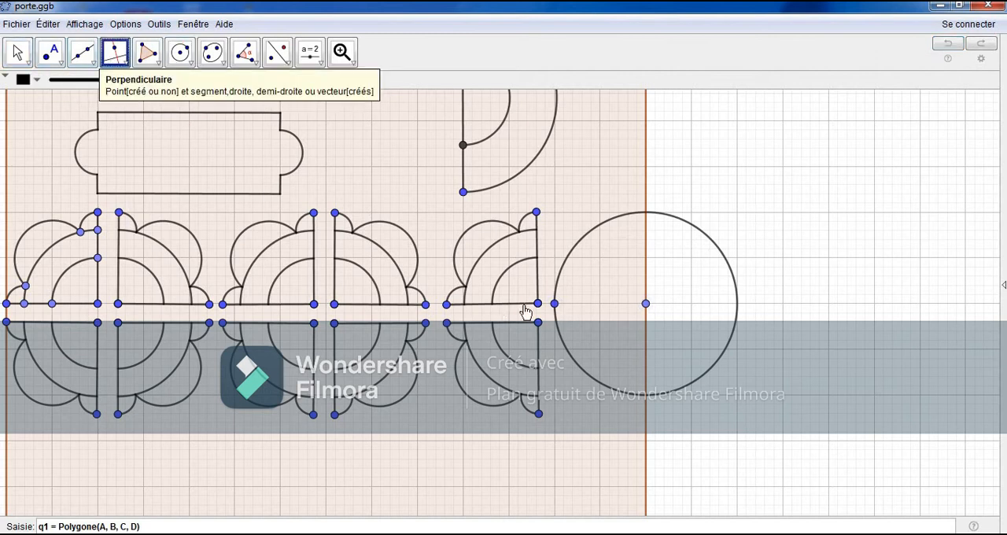
click(645, 206)
click(642, 306)
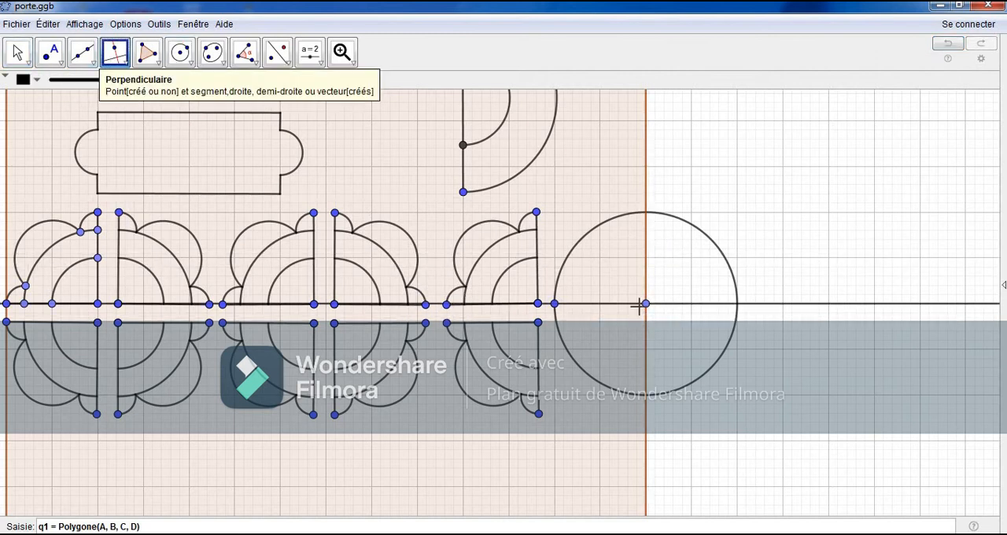
Step: Draw a quarter-circle arc about the circle's centre, from its leftmost point to its lowest point on the panel edge
click(192, 64)
click(195, 234)
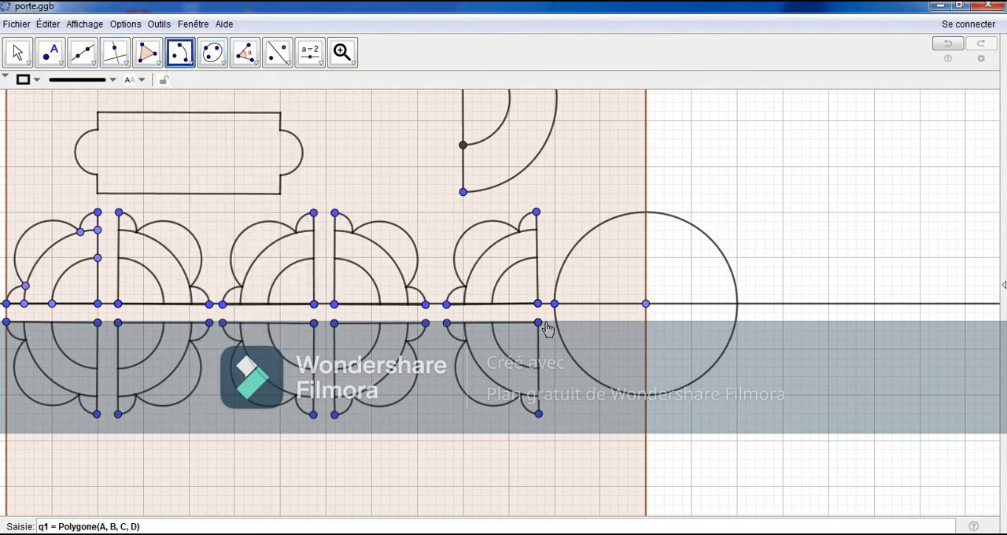
click(645, 305)
click(555, 305)
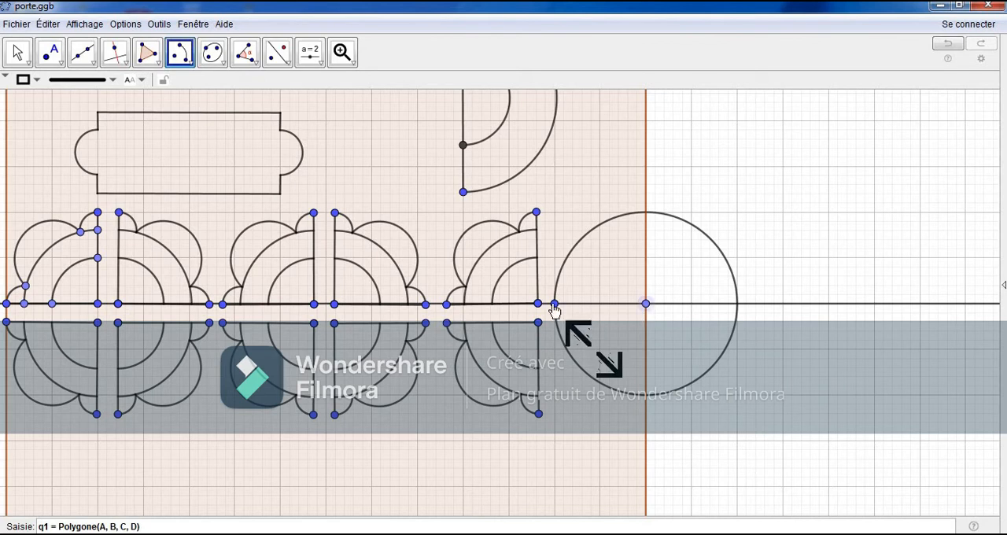
click(645, 396)
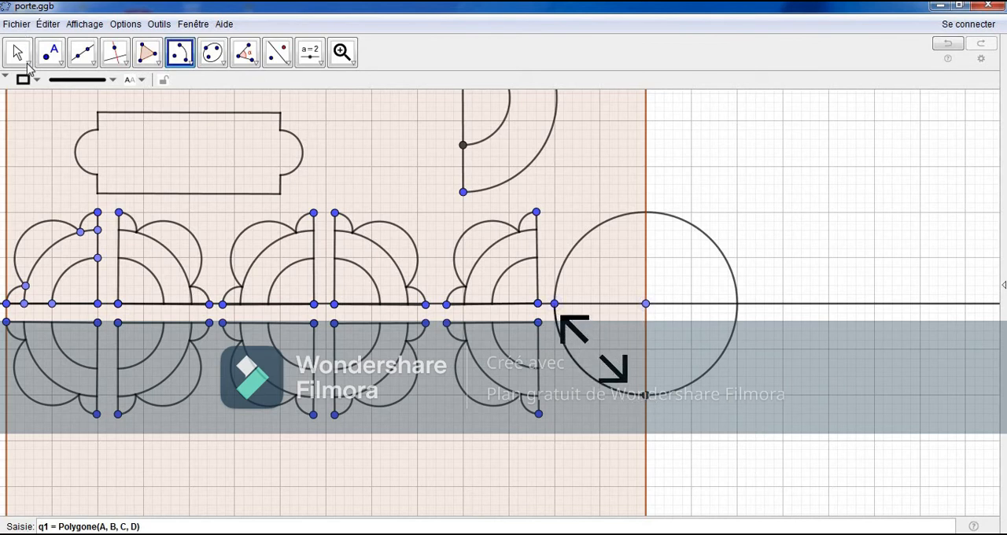
click(19, 57)
Step: Join the quarter arc's endpoints with a segment and mirror the arc across it so that it curves inward
click(83, 57)
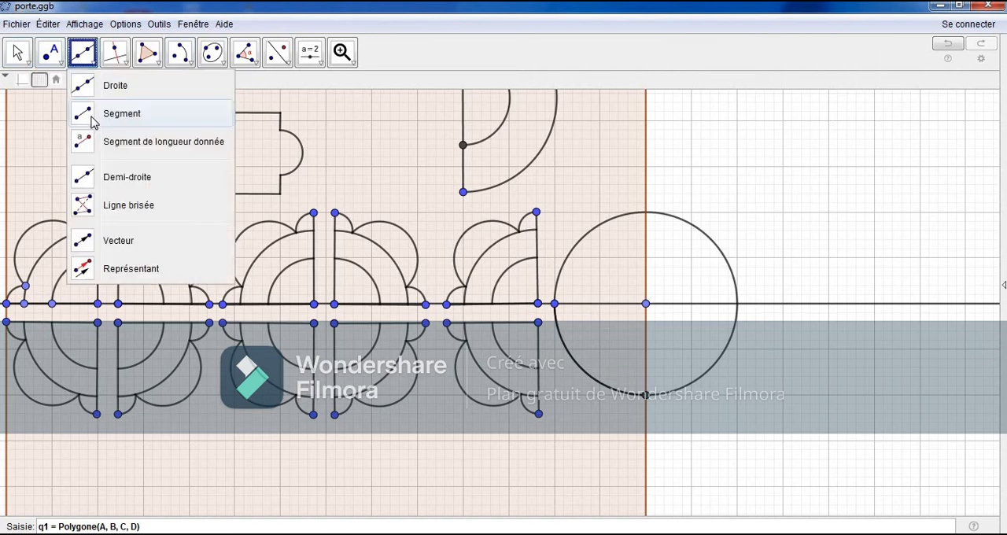
click(92, 118)
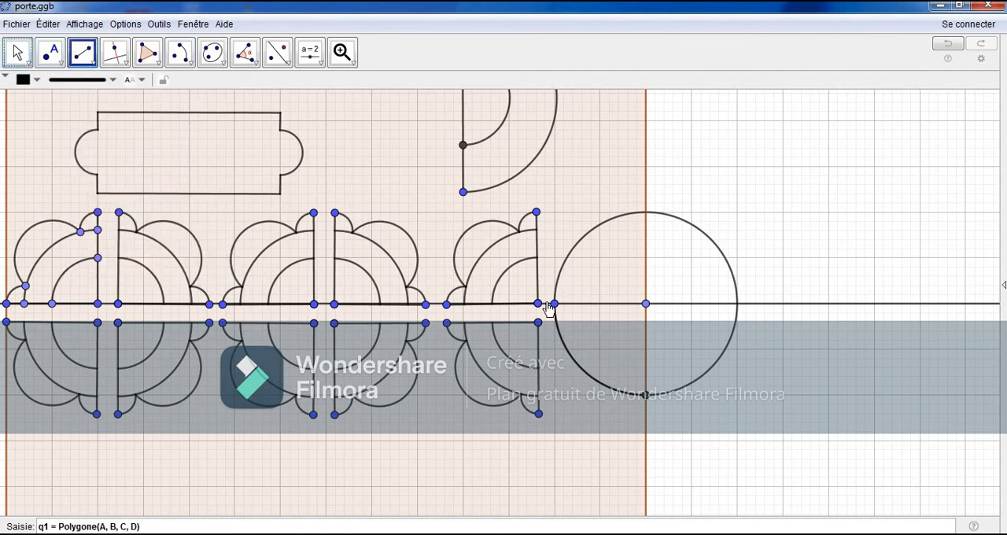
click(643, 396)
click(277, 52)
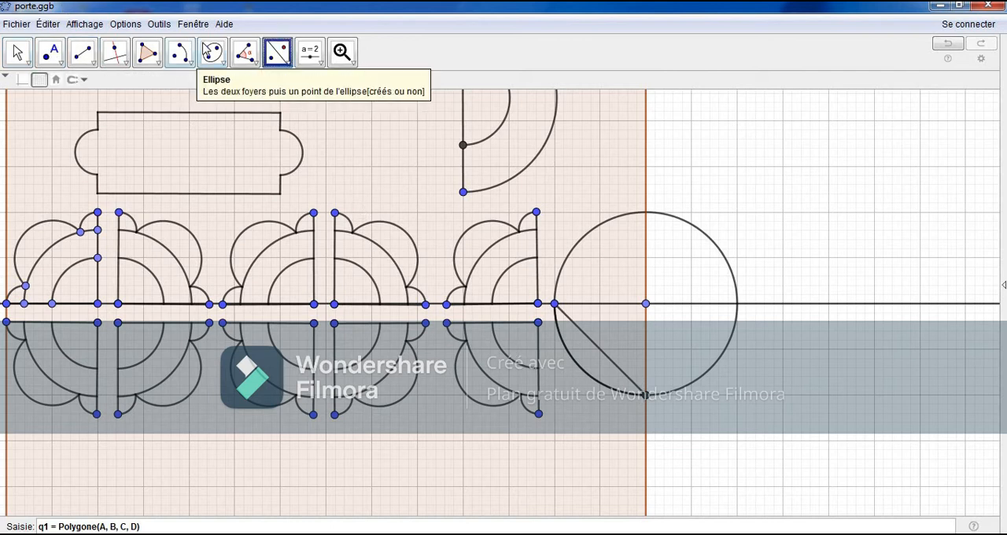
click(598, 351)
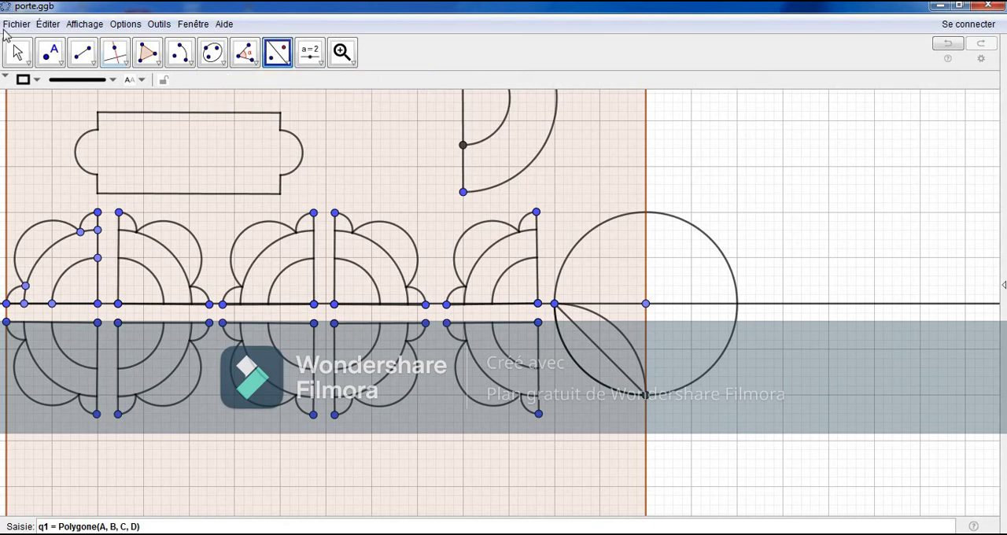
key(Escape)
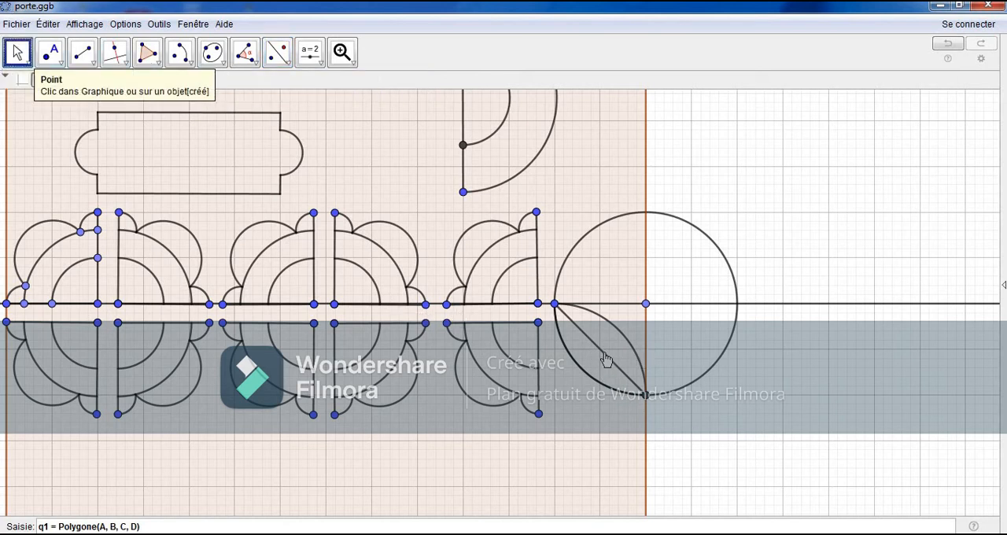
Step: Hide the diagonal segment and the original quarter arc on the circle
right_click(606, 359)
click(637, 398)
right_click(597, 377)
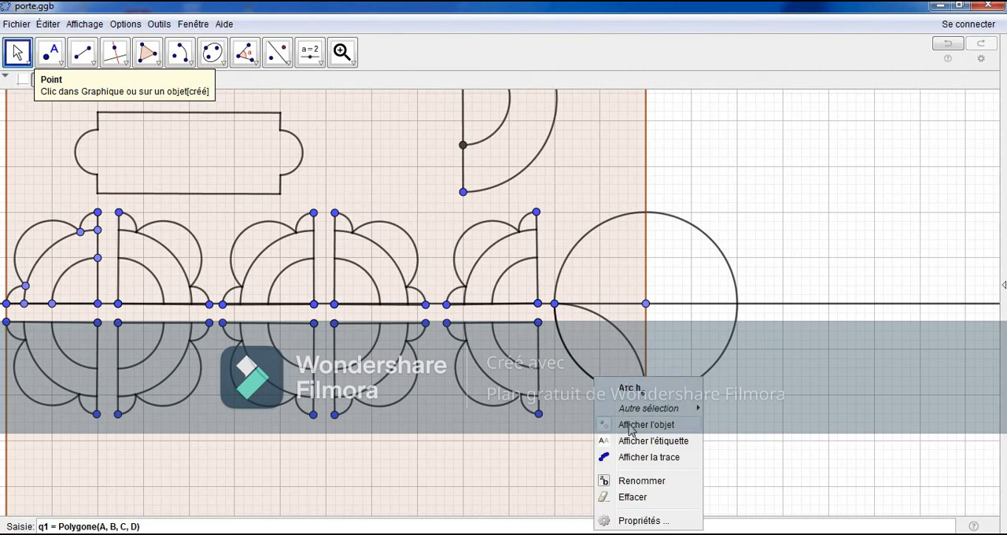
click(631, 428)
click(18, 52)
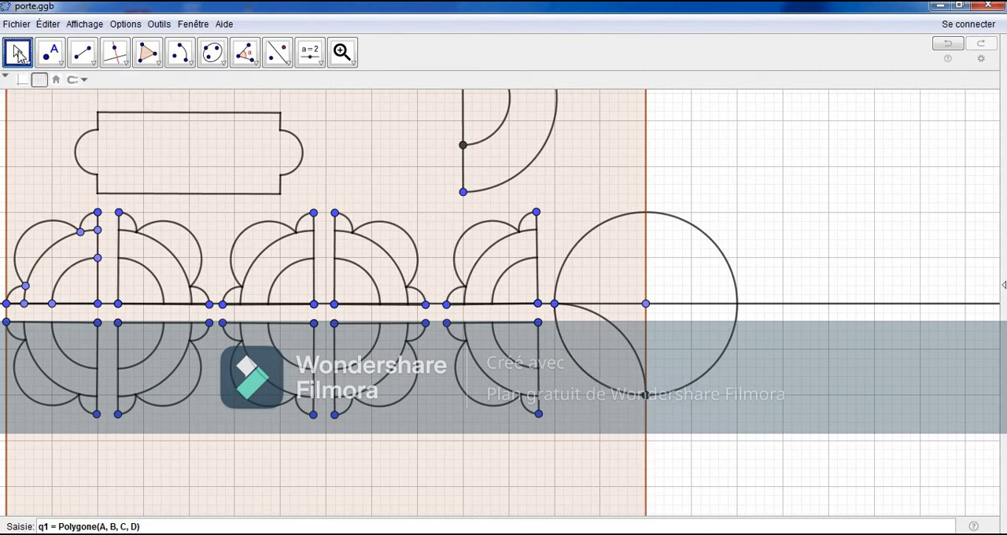
Step: Mirror the inward arc across the horizontal line, and mirror both arcs across the panel's right edge to form a four-pointed star
click(277, 52)
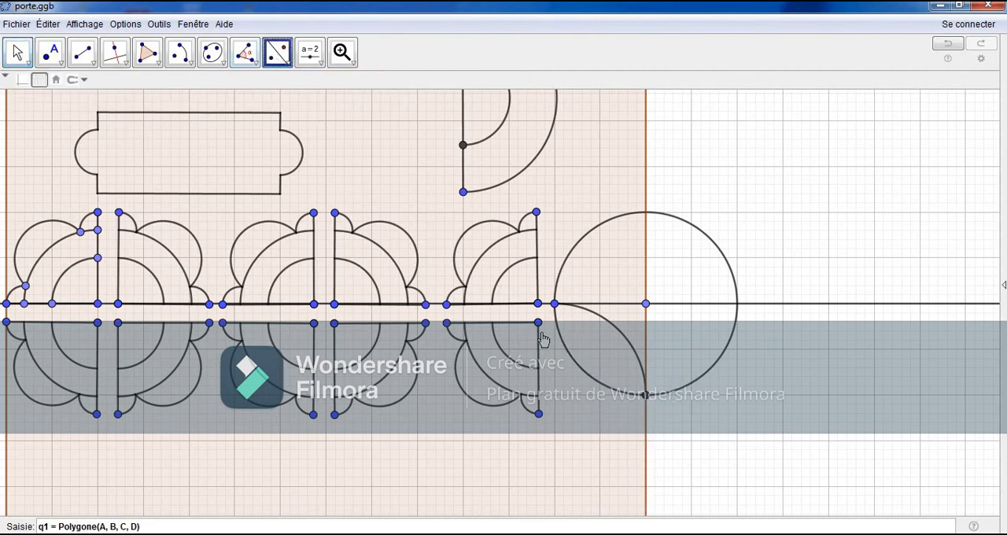
click(620, 335)
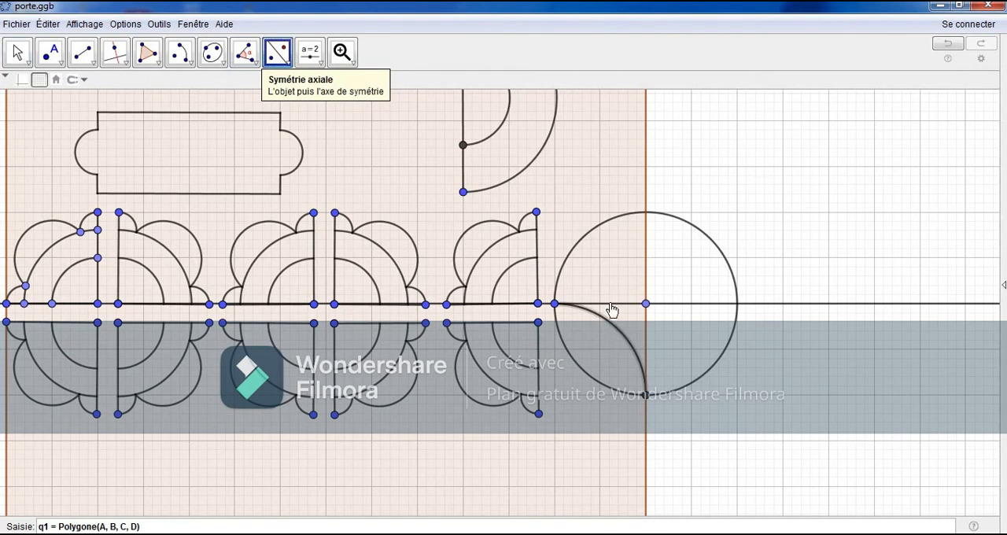
click(609, 304)
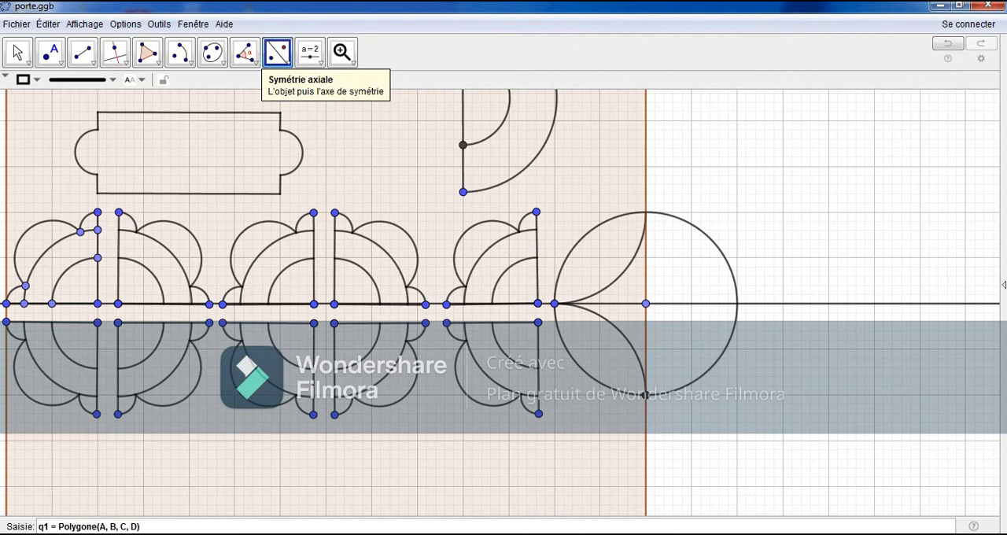
click(614, 282)
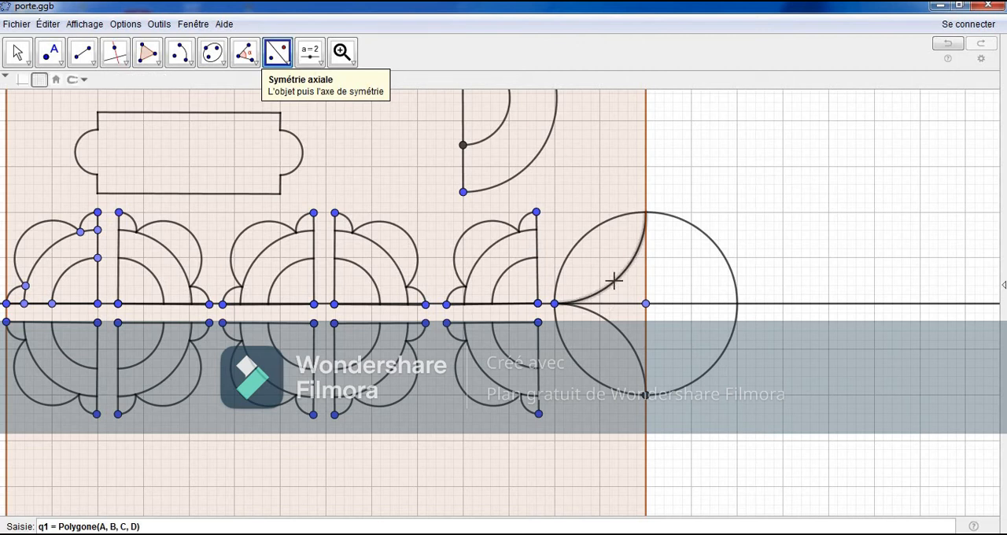
click(610, 325)
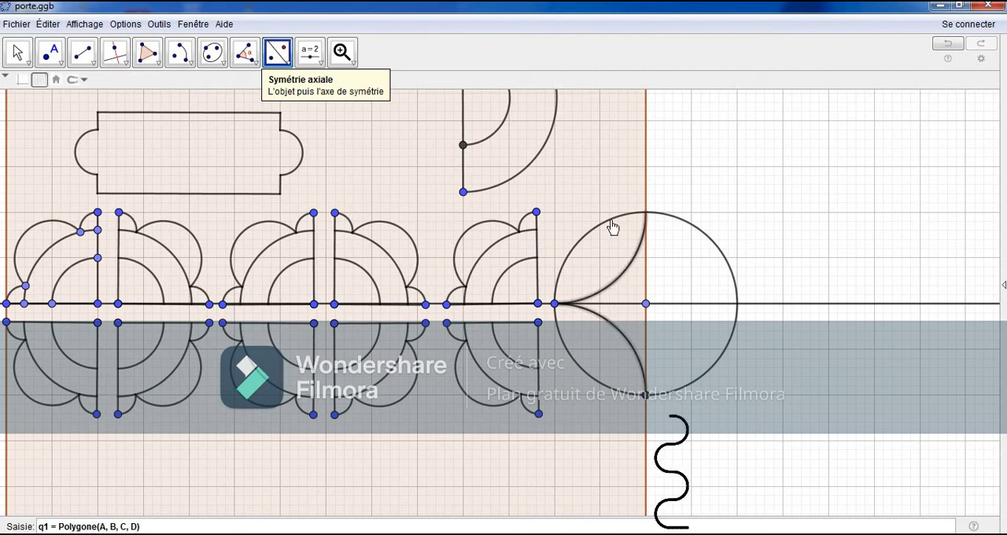
click(645, 176)
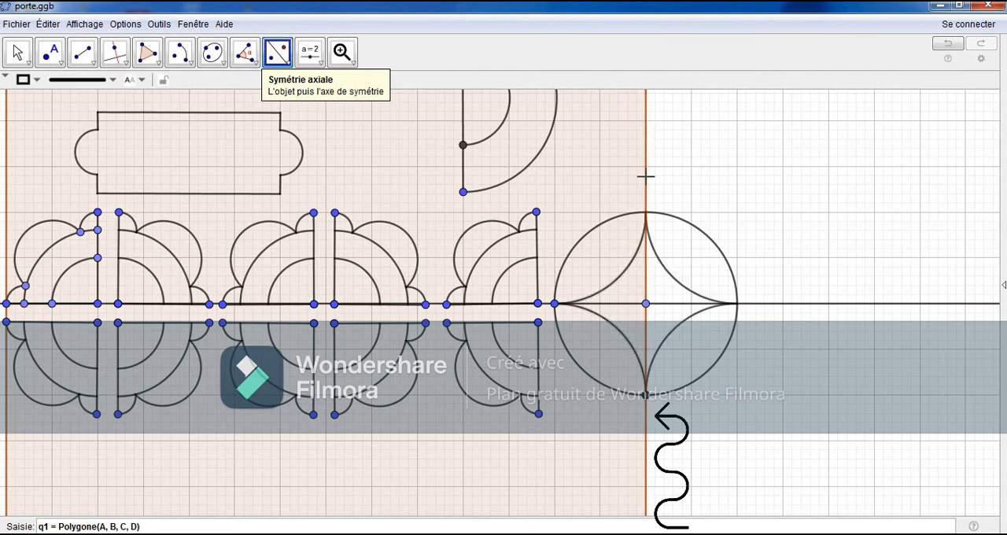
key(Escape)
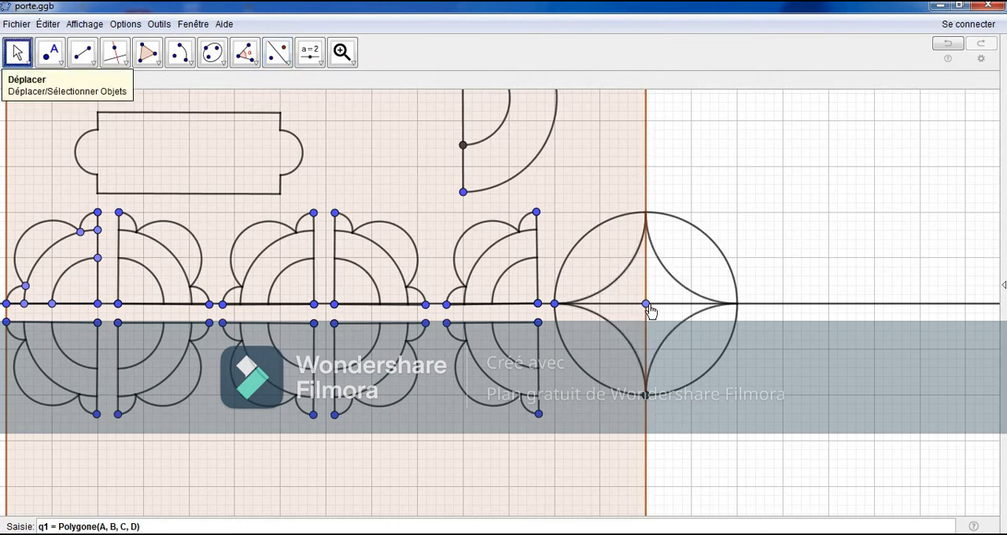
Step: Hide the construction circle around the star, the horizontal line, and the star's centre, left and lower points
right_click(725, 263)
click(769, 288)
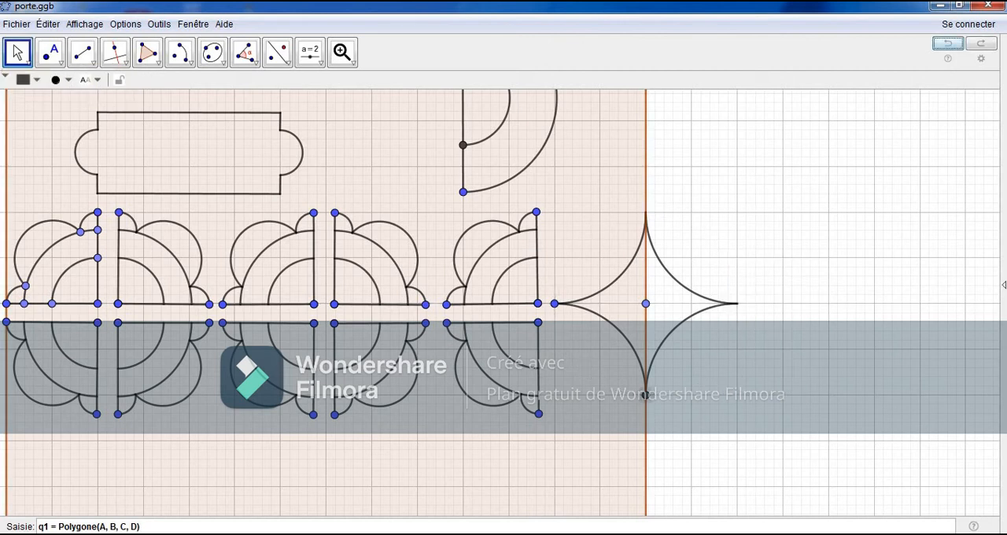
click(644, 305)
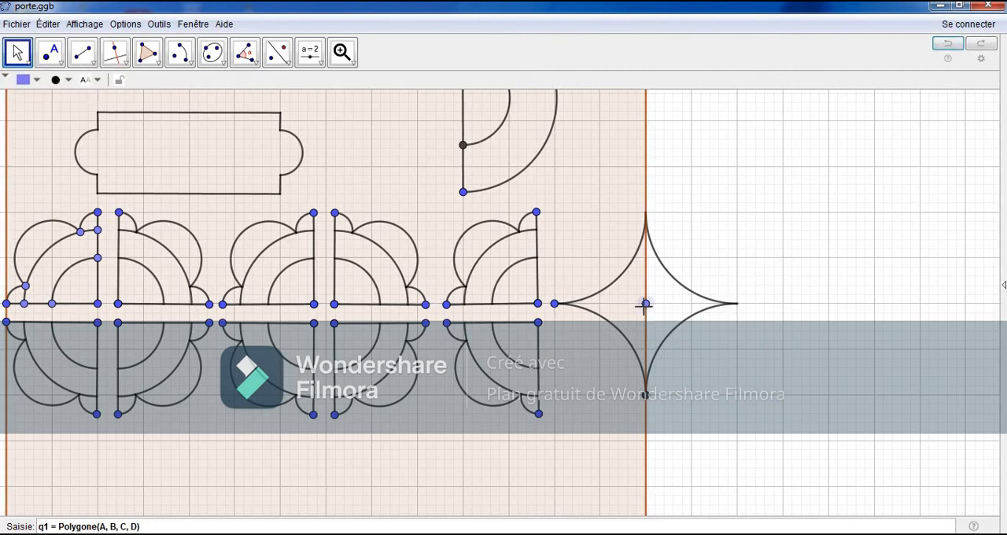
ctrl+click(556, 306)
ctrl+click(646, 397)
right_click(646, 397)
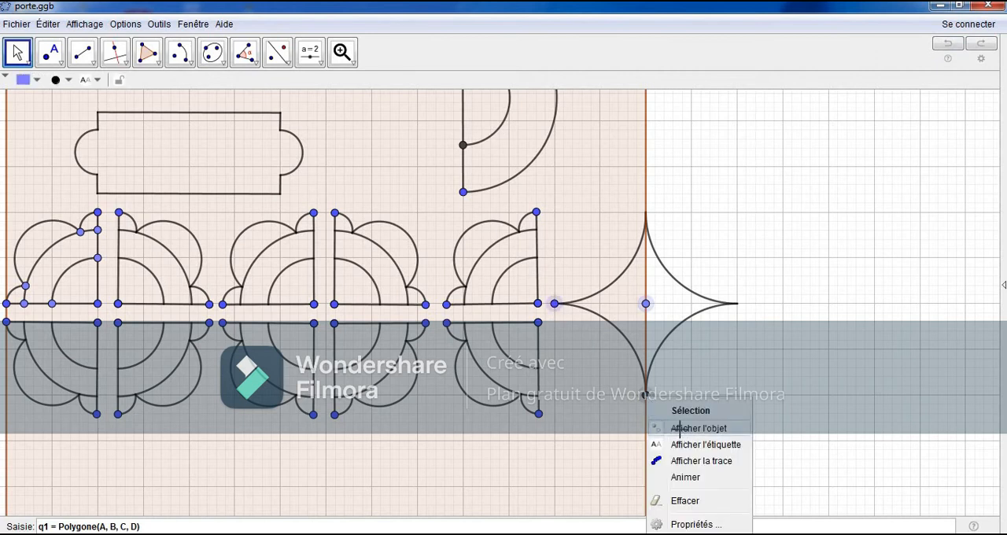
click(680, 428)
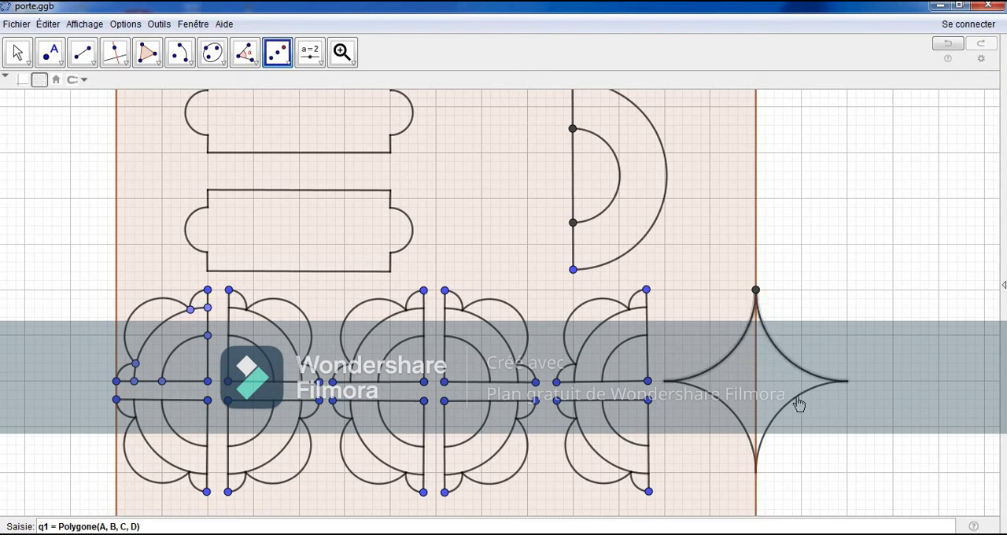
Step: Reflect the four-pointed star's arcs through the point at its upper tip using central symmetry
click(727, 406)
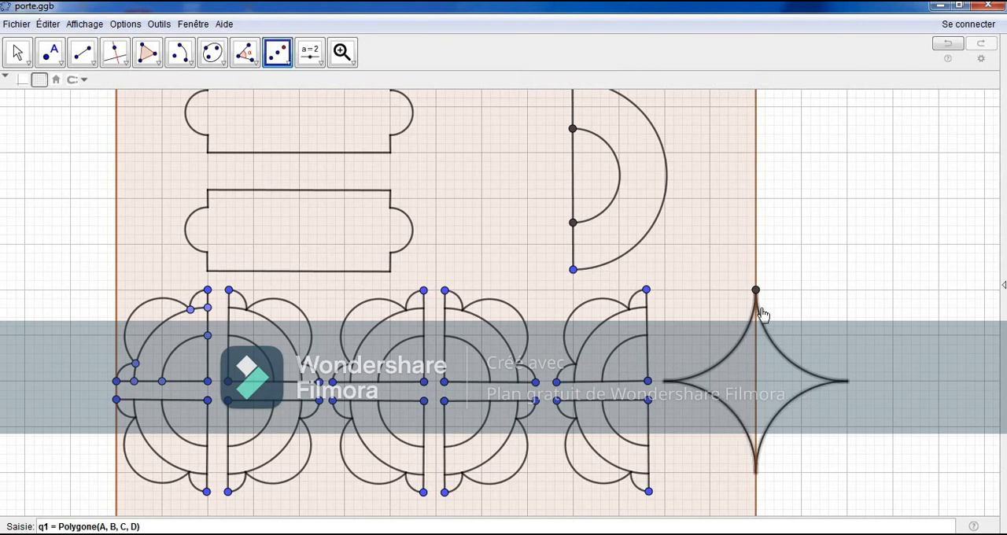
click(756, 290)
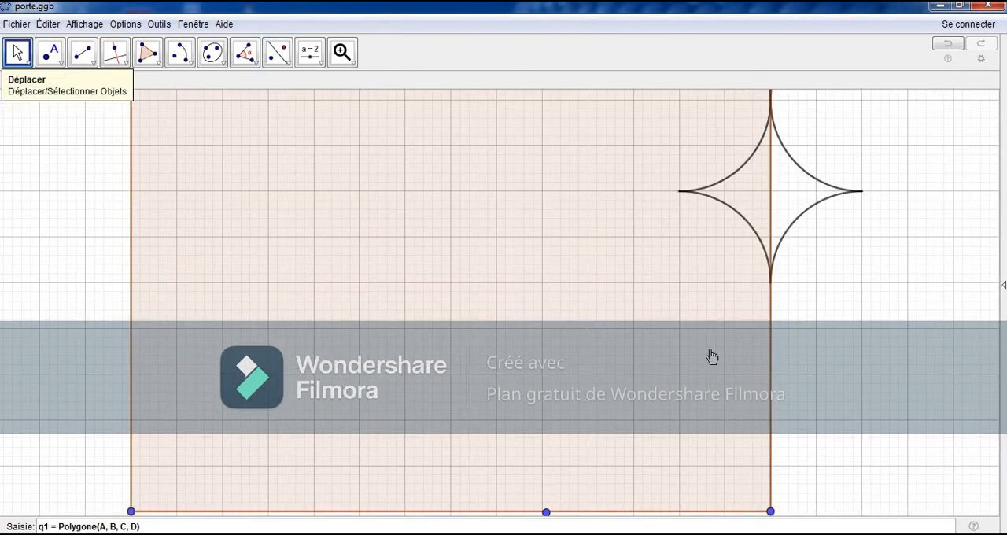
Step: Draw a horizontal segment one grid square long inward from the panel's right edge, two grid squares above its bottom edge
click(89, 50)
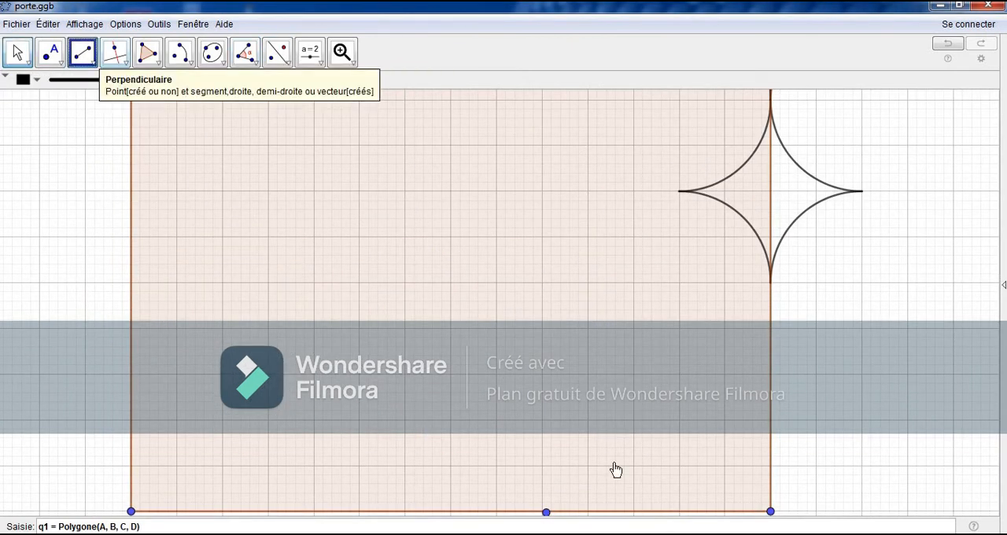
click(770, 418)
click(725, 420)
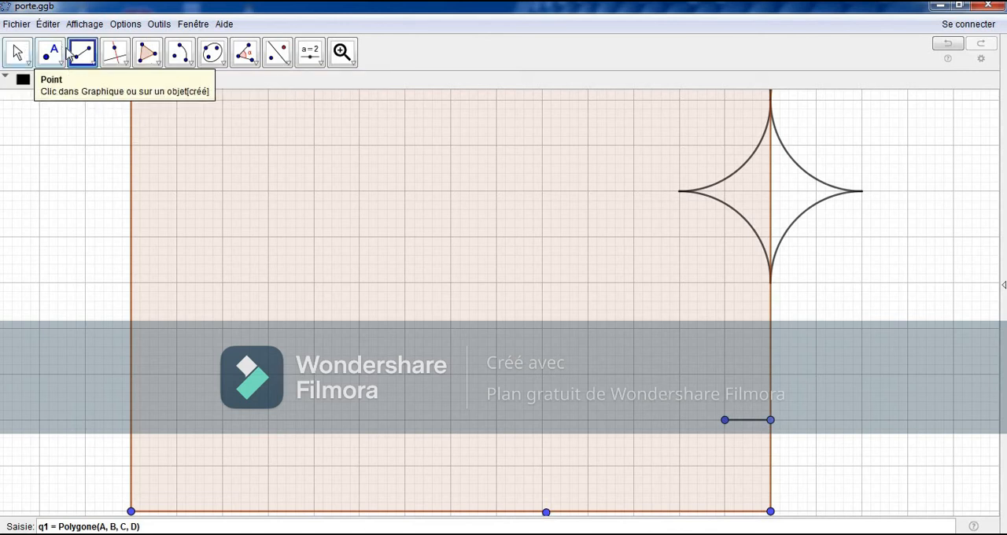
Step: Draw a vertical segment one grid square high from the short segment's inner end, and top it with a small equilateral triangle
click(725, 419)
click(724, 375)
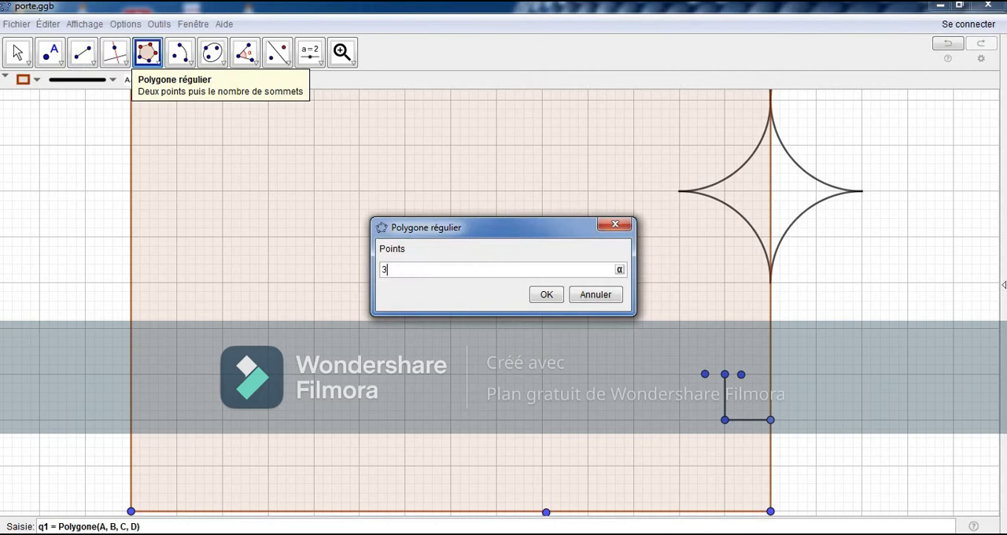
key(Return)
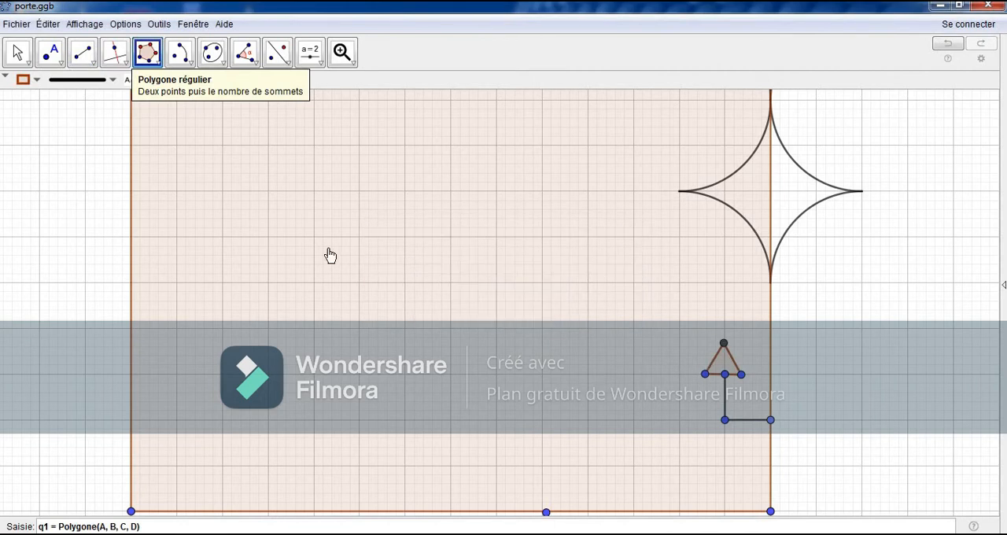
click(17, 52)
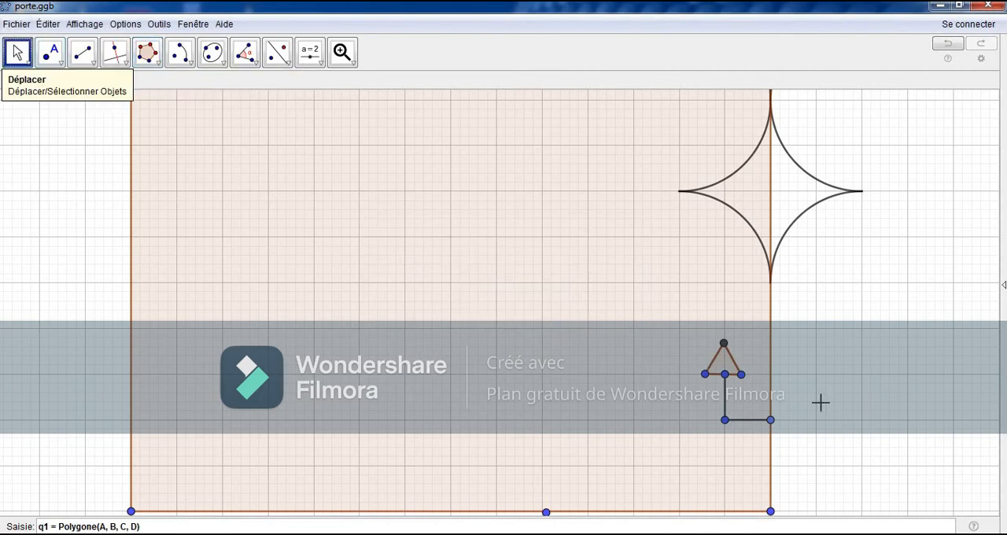
mouse_move(743, 375)
mouse_down()
mouse_move(752, 374)
mouse_move(728, 366)
mouse_up()
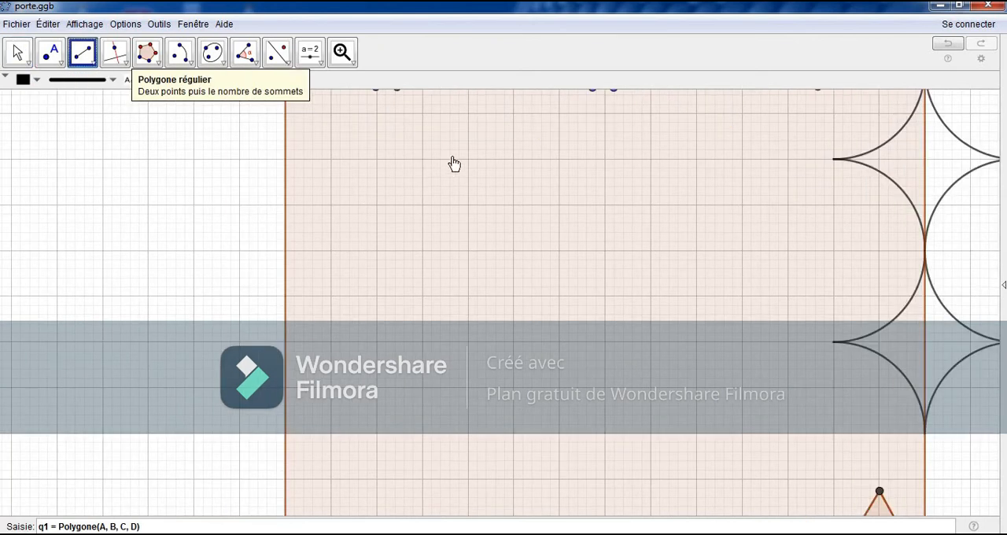
Step: Draw the two left corners of a square outline six grid squares wide, with each leg two grid squares long
click(422, 159)
click(331, 159)
click(331, 159)
click(331, 250)
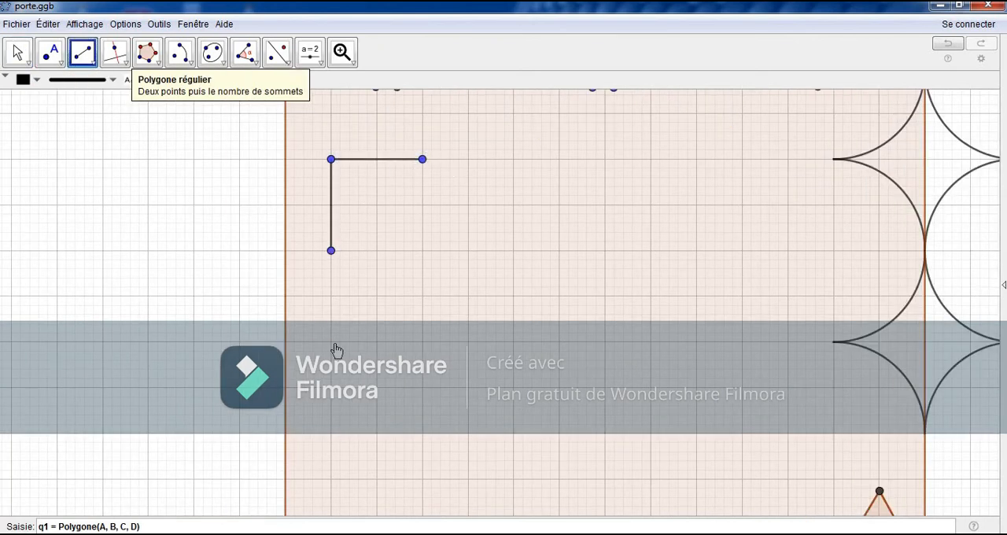
click(331, 341)
click(331, 432)
click(423, 433)
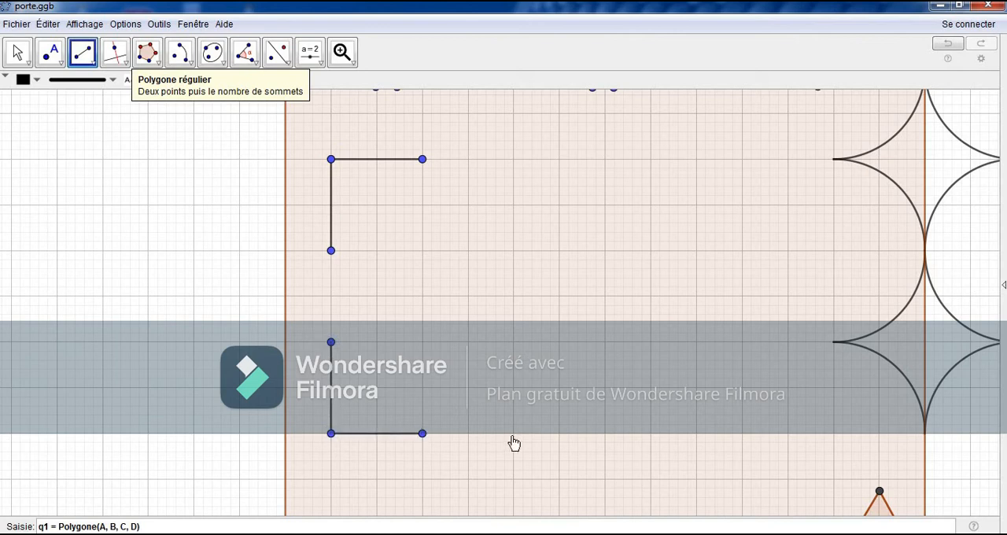
Step: Draw the square outline's two right corners with legs two grid squares long, leaving a two-square gap in each side
click(514, 433)
click(604, 433)
click(605, 341)
click(604, 250)
click(604, 159)
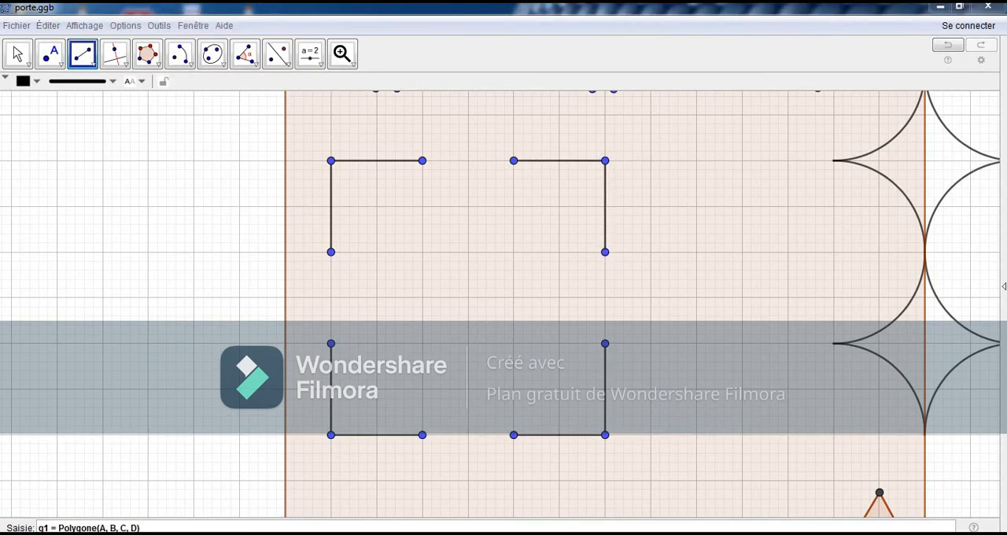
Step: Close the gap in each side of the square outline with two segments meeting at the side's midpoint
click(422, 161)
click(468, 161)
click(468, 160)
click(514, 161)
click(605, 251)
click(605, 297)
click(604, 297)
click(605, 343)
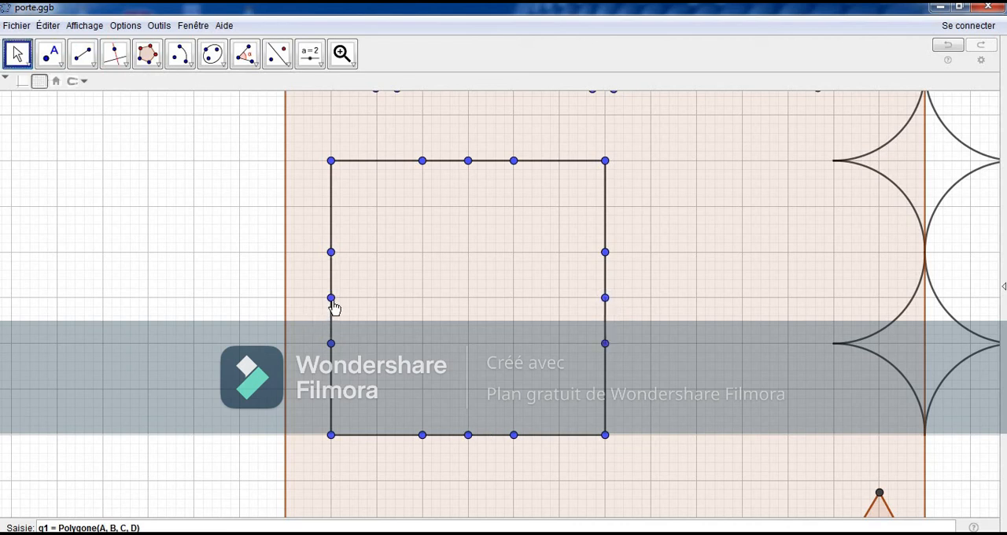
Step: Move the midpoint of each side of the square outline outward by one grid square to form four points
drag(325, 307, 287, 306)
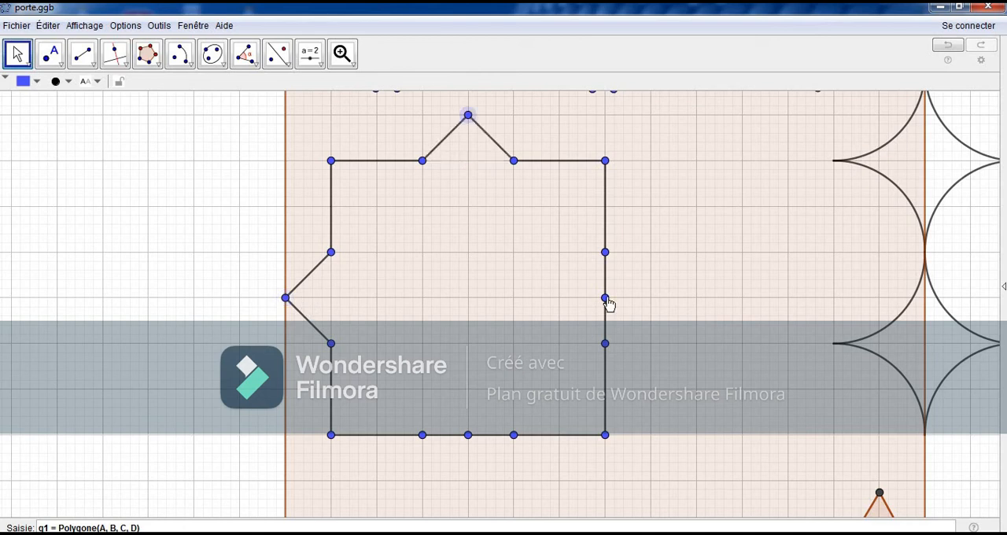
drag(607, 301, 651, 299)
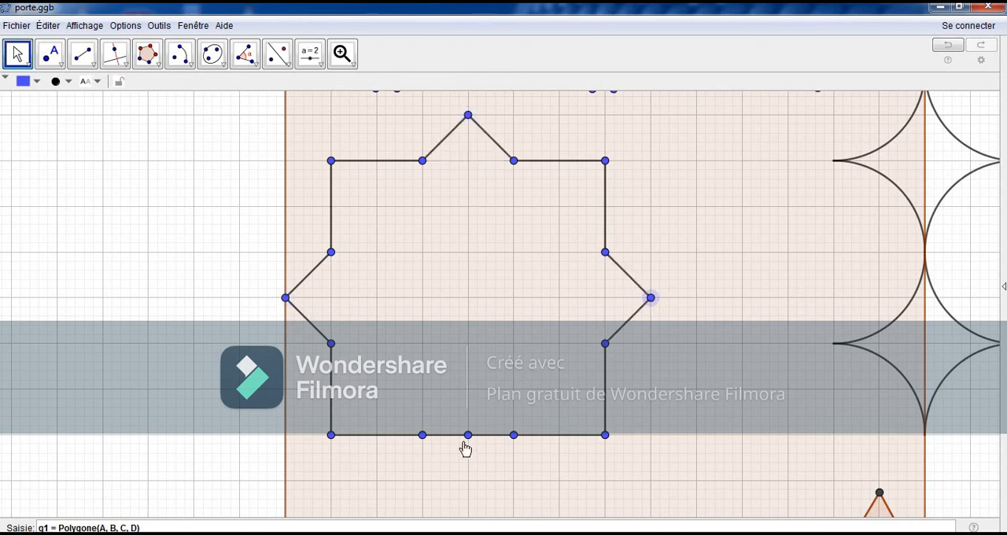
drag(465, 437, 468, 483)
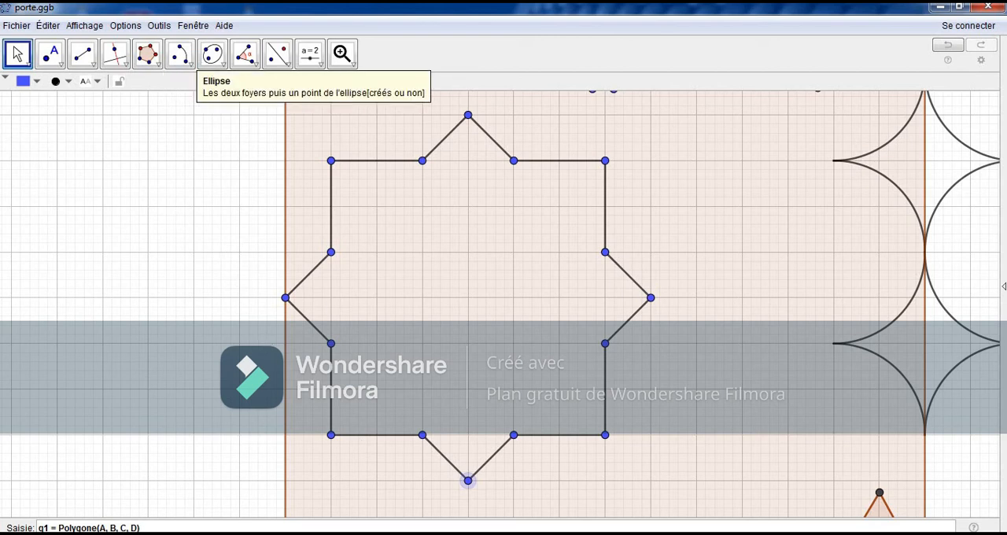
Step: Draw a five-pointed star polygon through the five pentagon vertices inside the pointed square outline
click(423, 343)
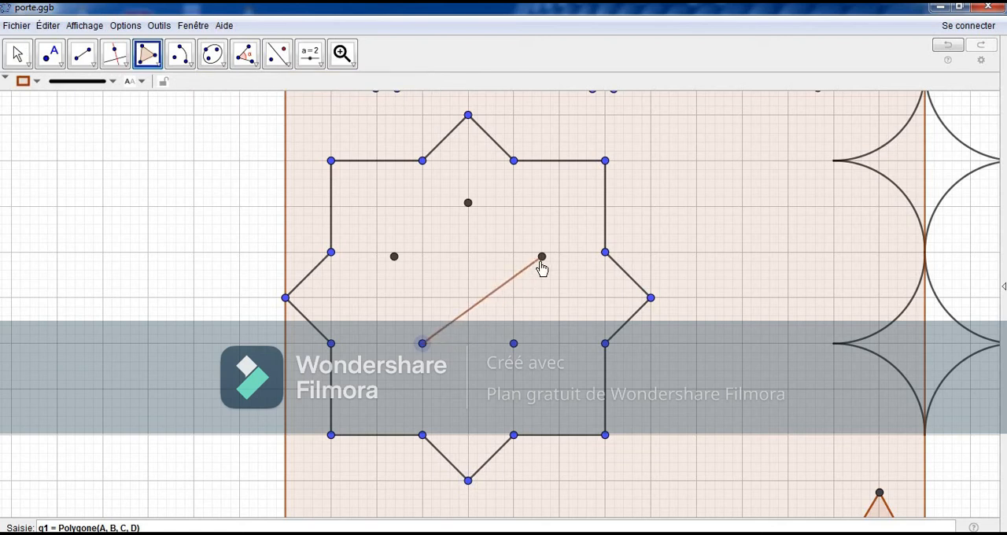
click(542, 256)
click(394, 257)
click(514, 343)
click(468, 204)
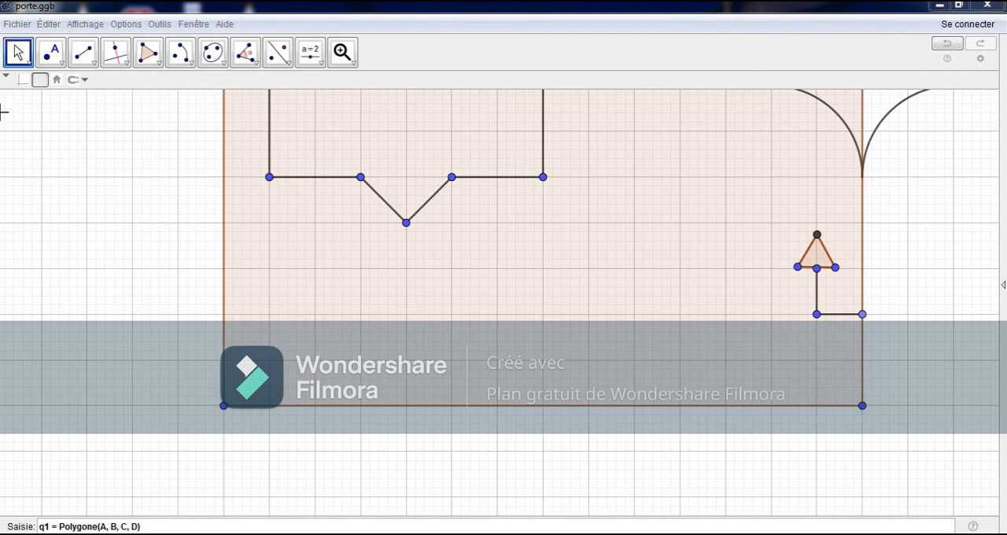
Step: Draw segments three grid squares long from the panel's bottom-left corner, up its left edge and along its bottom edge
click(83, 52)
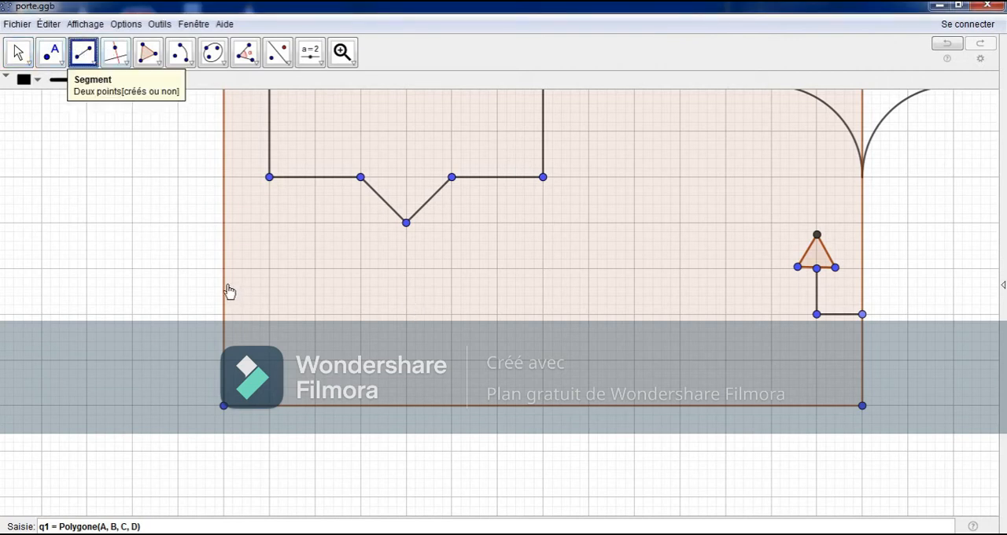
click(224, 406)
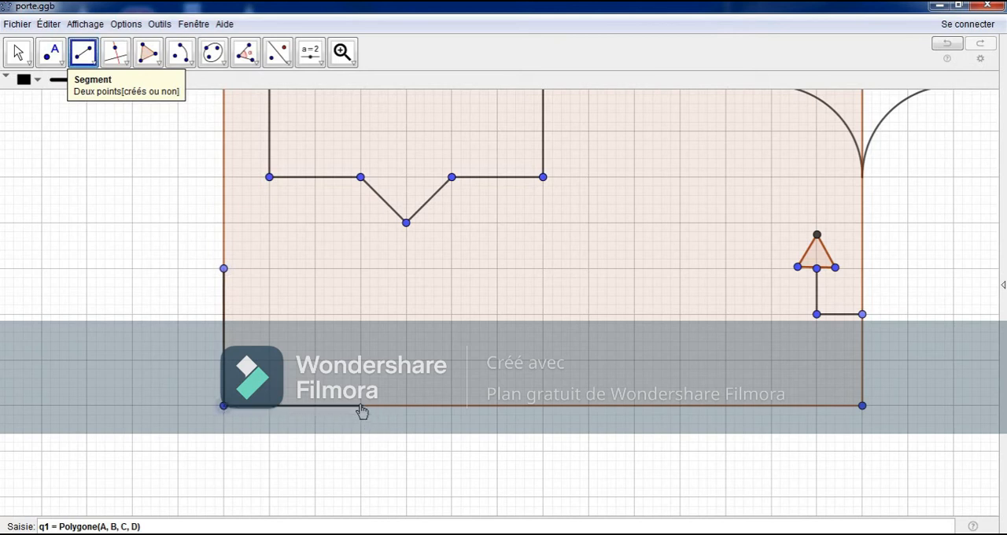
click(360, 406)
click(18, 52)
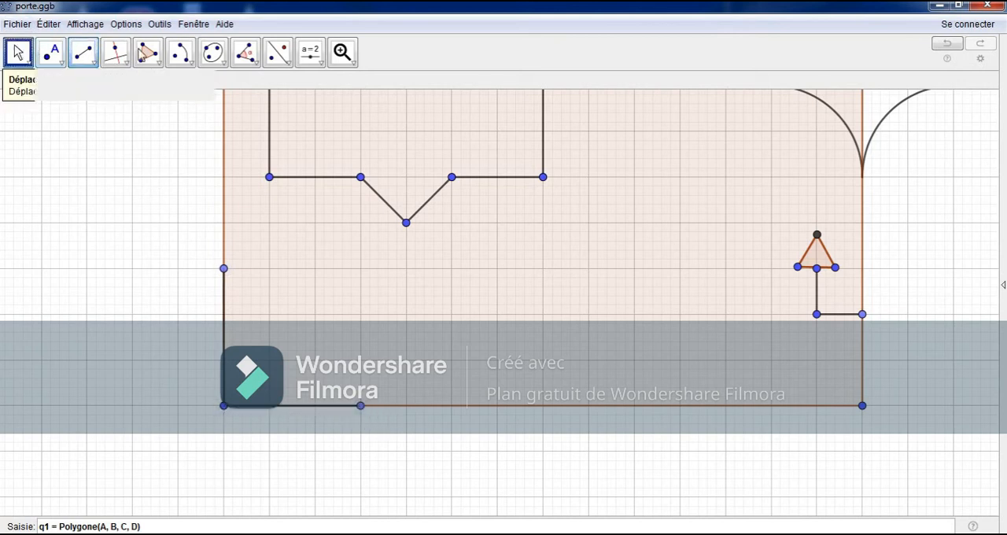
Step: Draw a quarter-circle arc centred on the panel's bottom-left corner and adjust its radius to about 1.7 grid squares
click(180, 52)
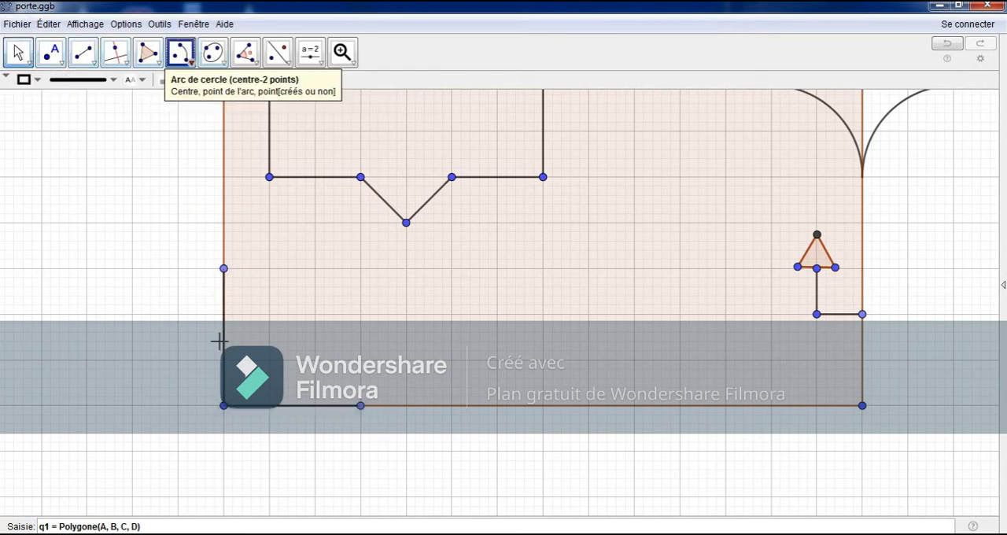
click(223, 405)
click(223, 313)
click(315, 405)
key(Escape)
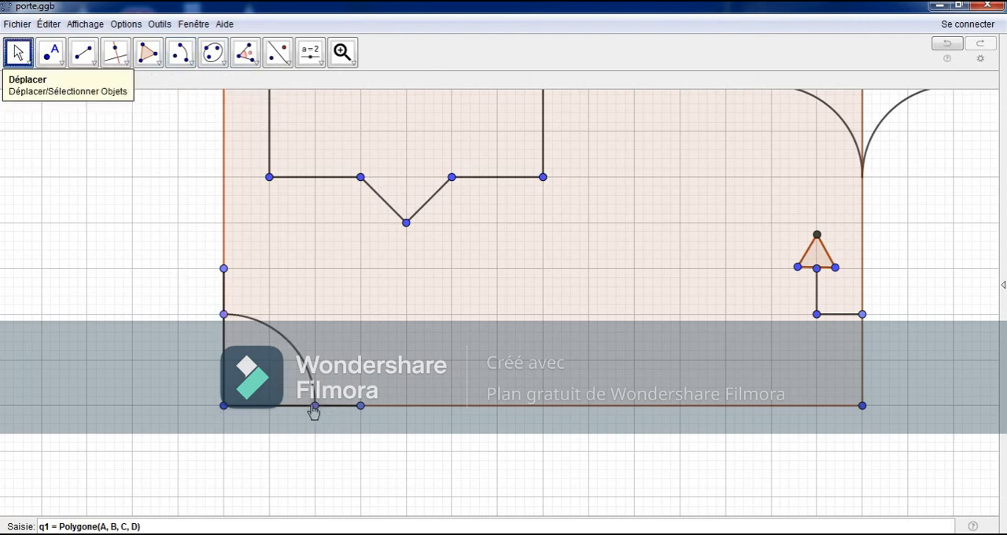
drag(314, 406, 302, 407)
Step: Draw the fan's first pleats around the quarter arc, with zigzag tips along the outside and segments running back to the arc
click(82, 52)
click(224, 268)
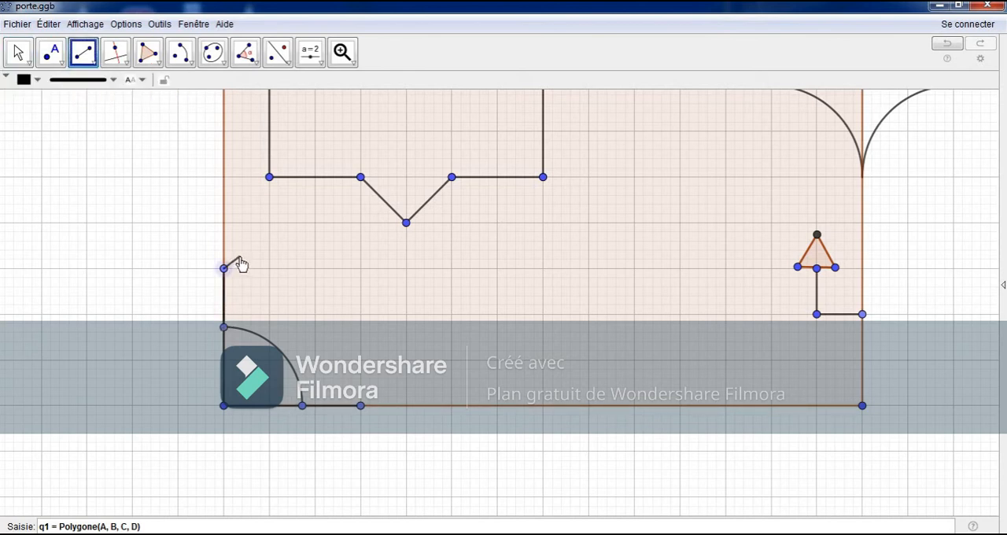
click(242, 258)
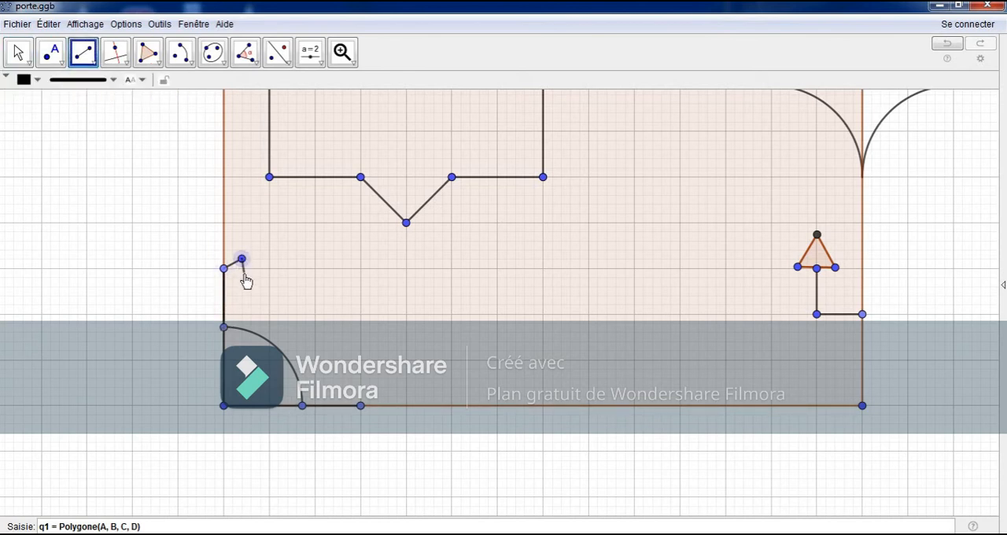
click(243, 272)
click(244, 273)
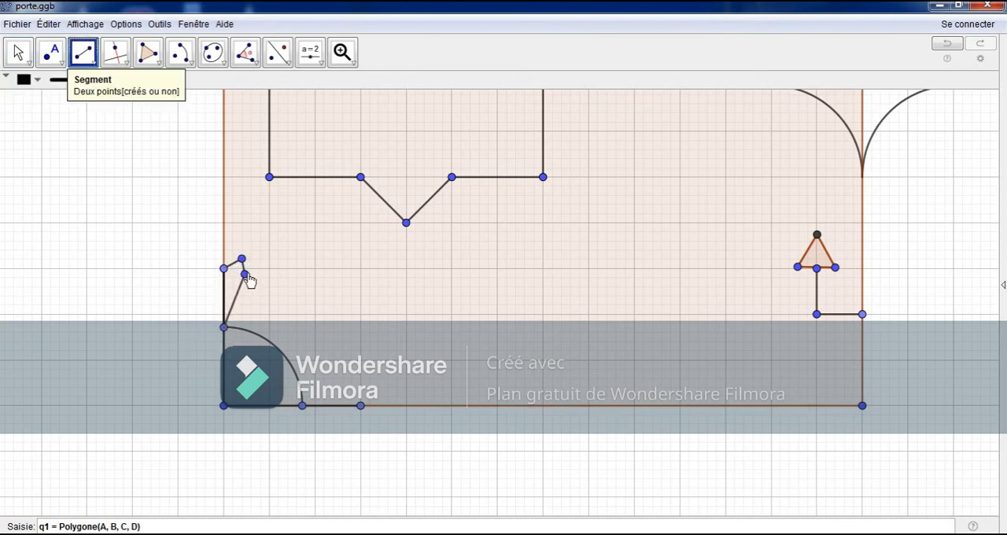
click(269, 269)
click(264, 286)
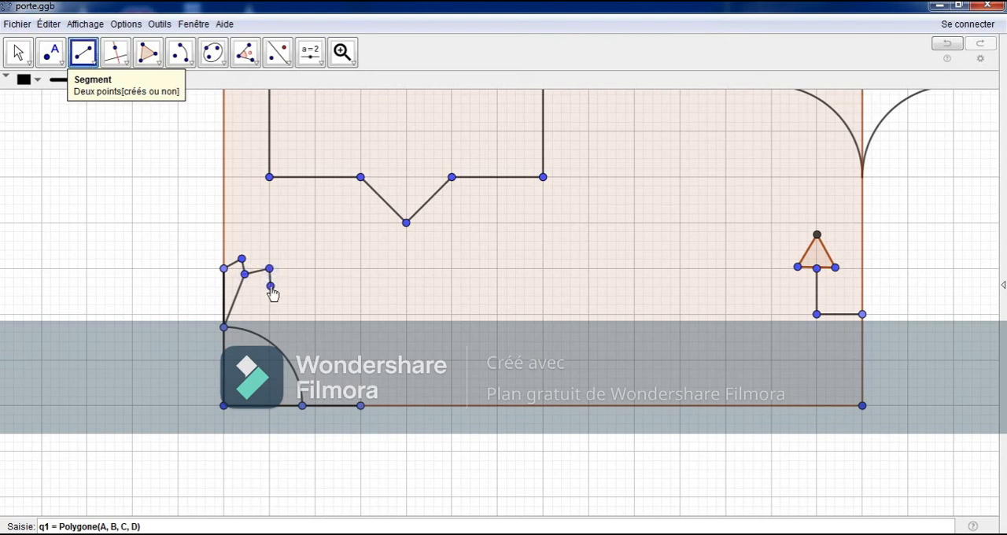
click(233, 328)
click(289, 284)
click(288, 285)
click(286, 303)
click(286, 304)
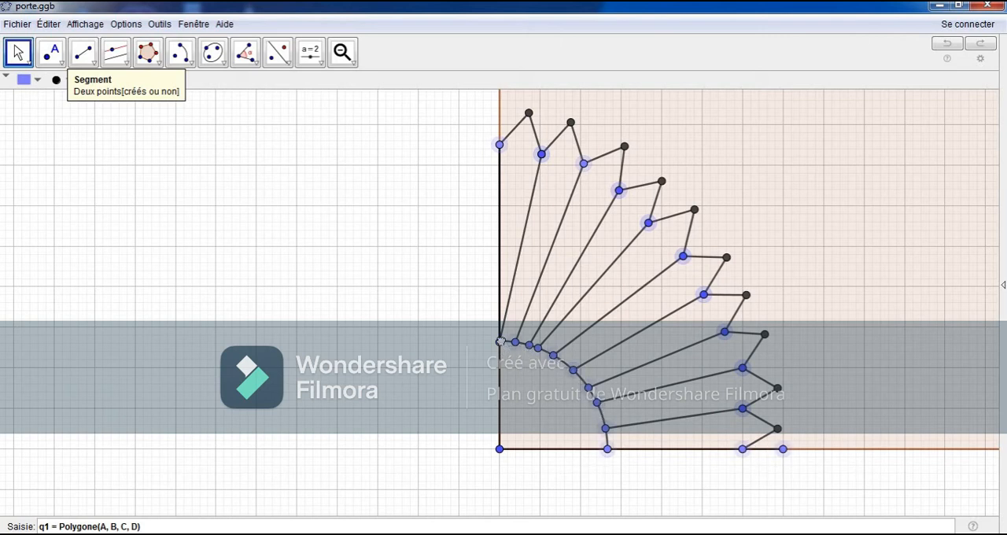
Step: Hide the fan's construction points at the corner, along the arc, at the pleat notches and at the outer tips
ctrl+click(501, 341)
ctrl+click(500, 451)
right_click(500, 450)
click(532, 464)
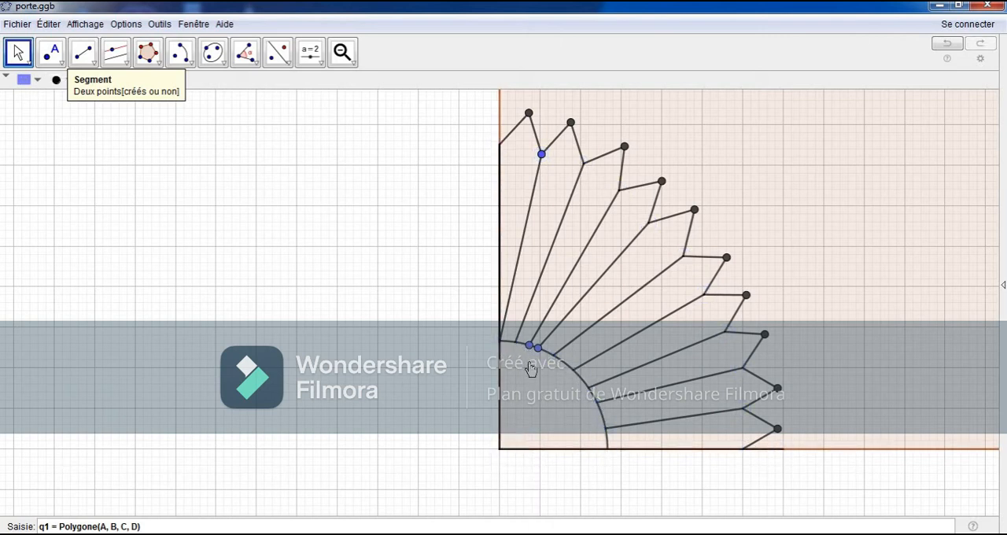
right_click(777, 429)
click(787, 458)
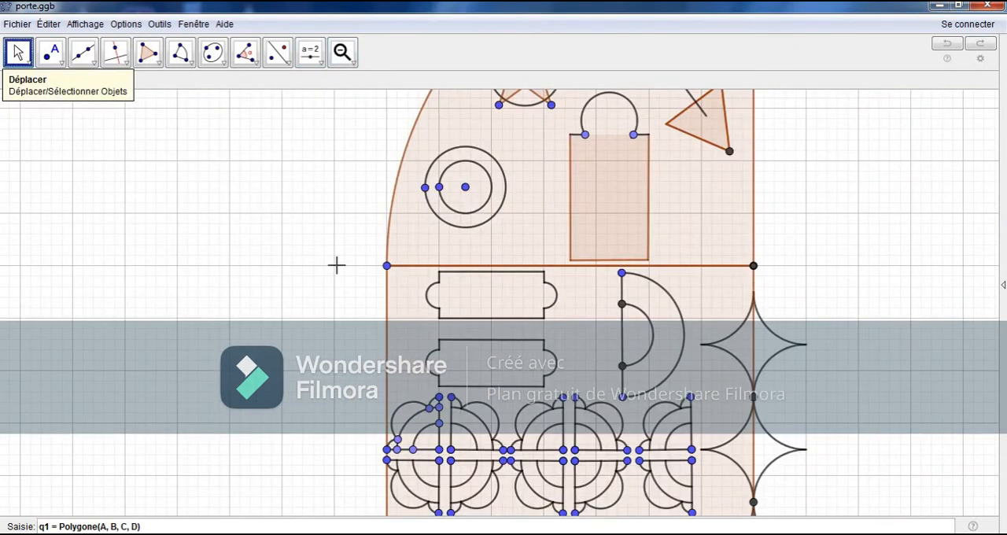
Step: Draw a trapezoid outside the panel's left edge below the arch, about 2.5 grid squares wide above, two below and one high
click(156, 67)
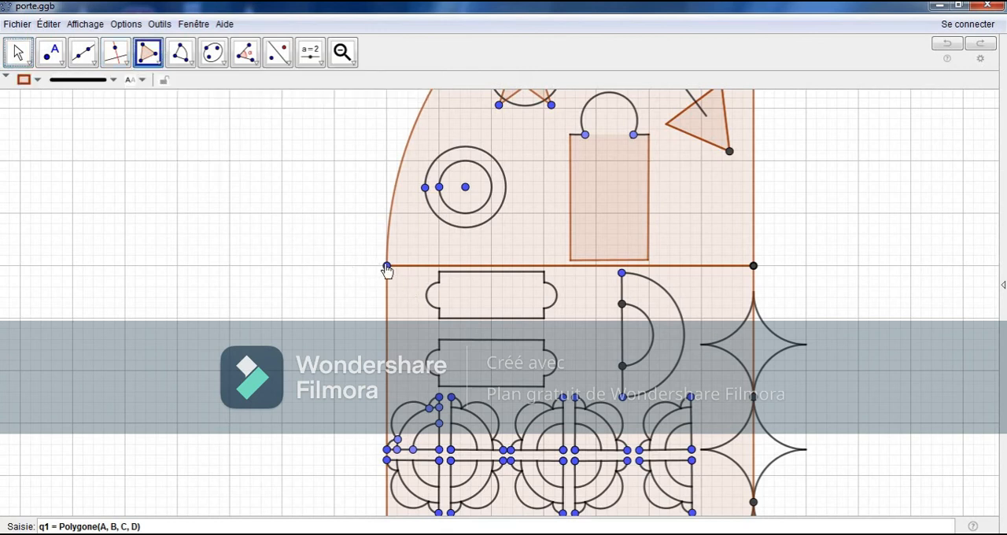
click(386, 266)
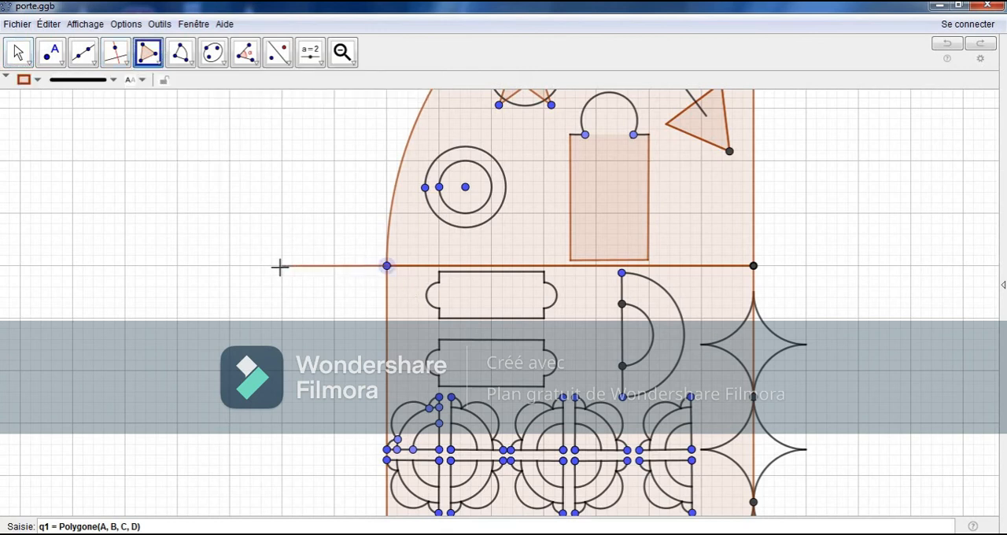
click(254, 266)
click(281, 318)
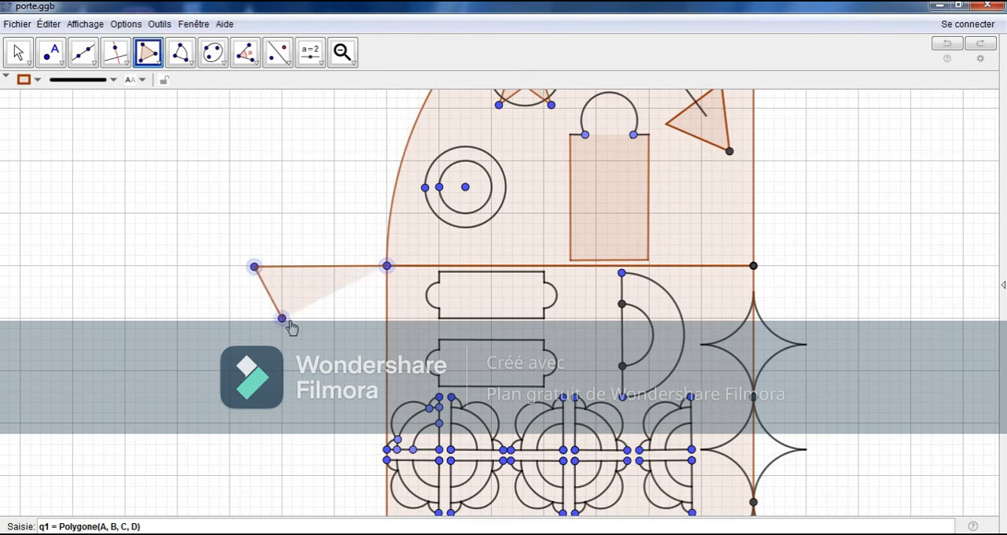
click(387, 317)
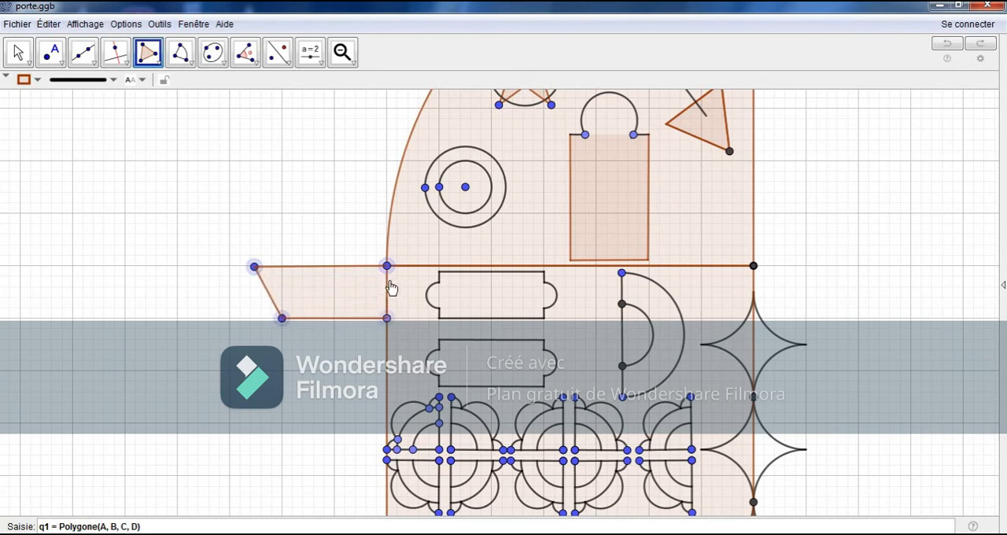
click(386, 266)
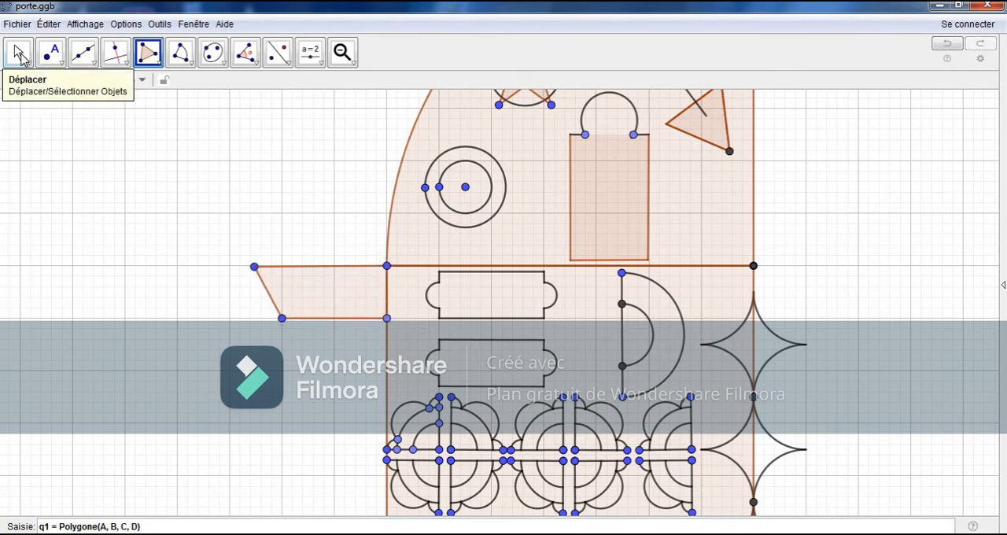
click(20, 55)
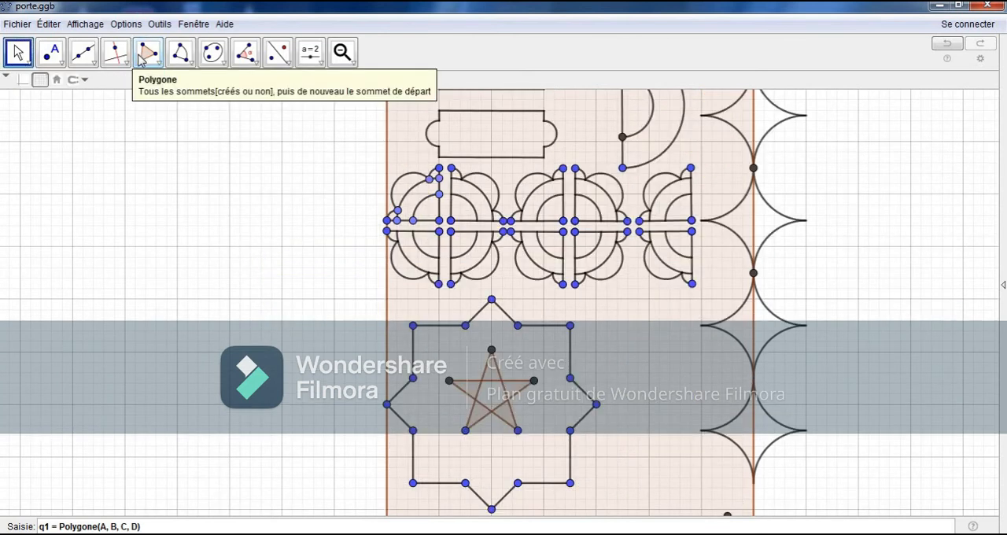
Step: Draw a tall quadrilateral polygon along the outside of the panel's left edge, from the trapezoid down to the panel's bottom corner
click(146, 55)
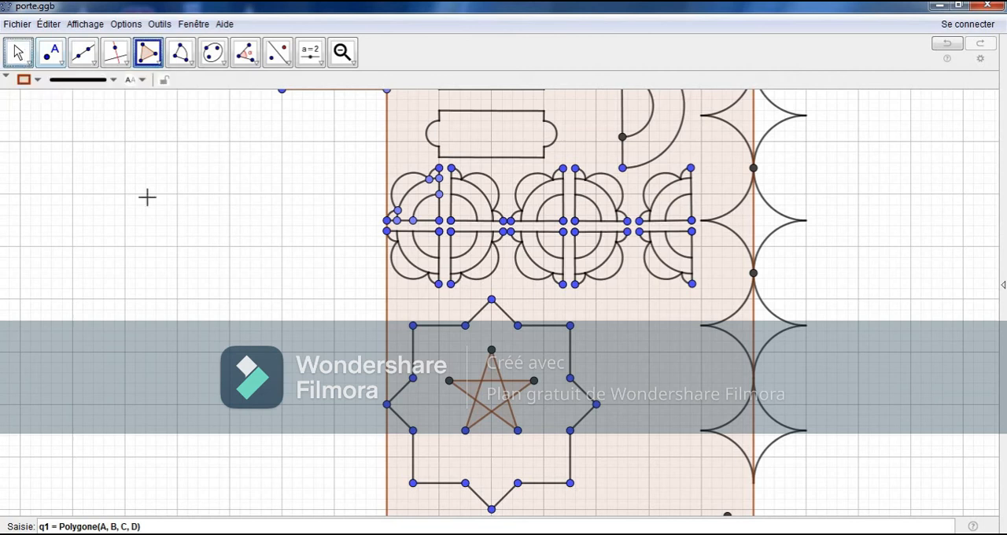
click(19, 56)
mouse_move(169, 209)
mouse_down()
mouse_move(169, 227)
mouse_move(187, 168)
mouse_move(186, 181)
mouse_up()
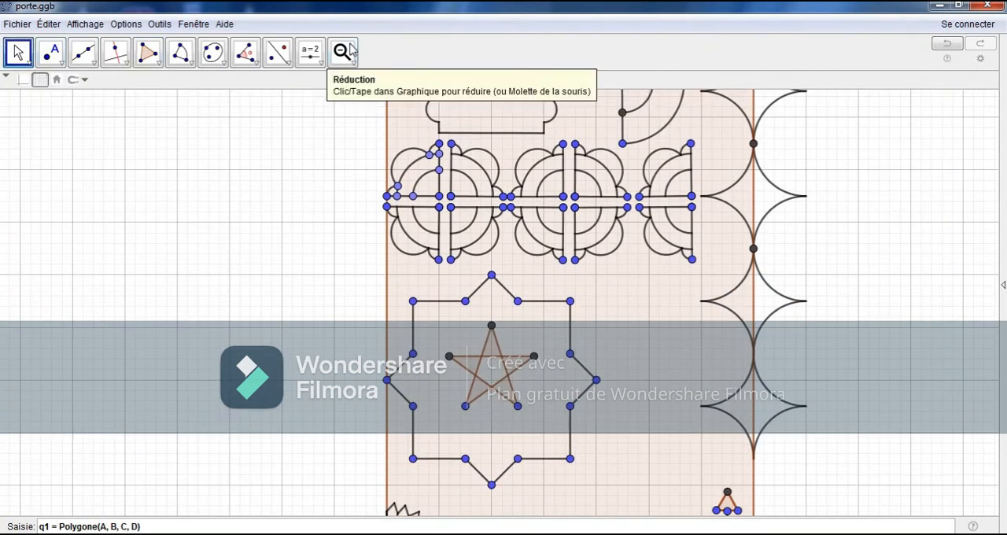
click(342, 51)
click(270, 200)
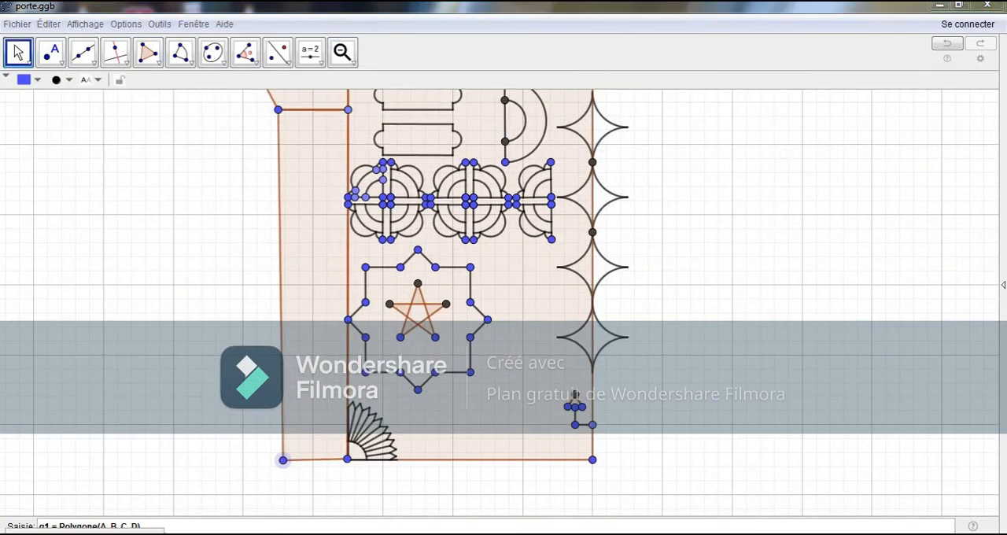
Step: Draw a larger quarter circular sector around the arch, centred on its lower inner corner and spanning from above the arch to the trapezoid's outer corner
mouse_move(185, 155)
mouse_down()
mouse_move(187, 333)
mouse_move(152, 265)
mouse_move(159, 347)
mouse_up()
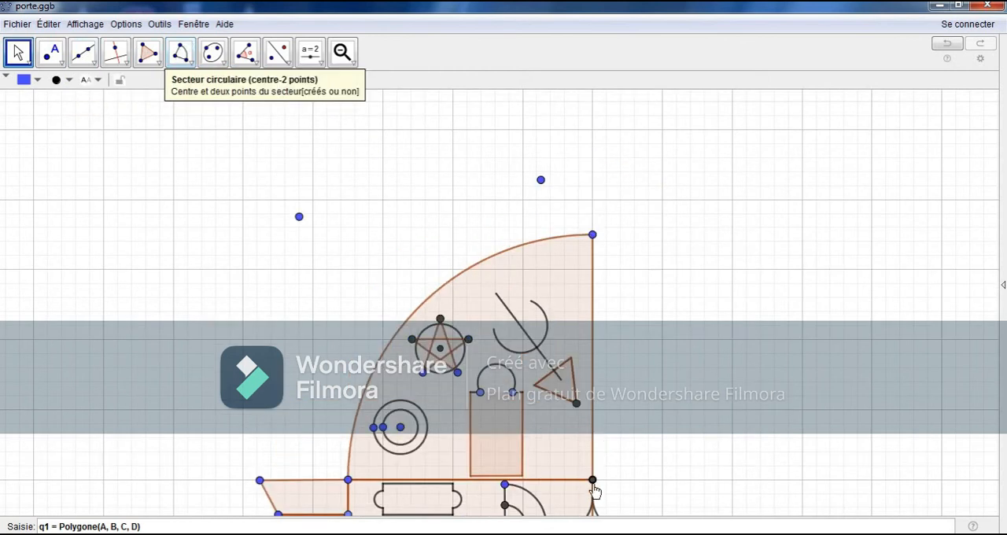
click(592, 479)
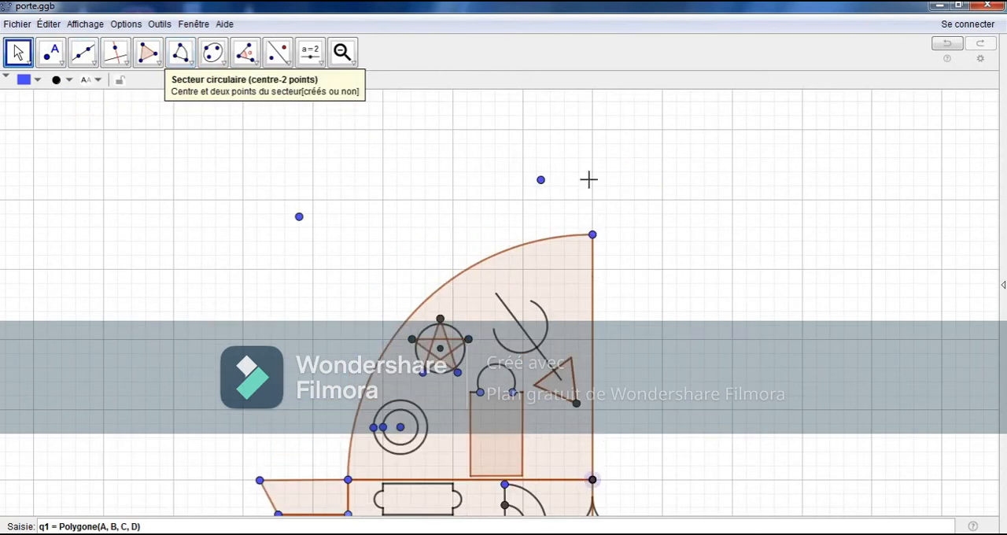
click(593, 129)
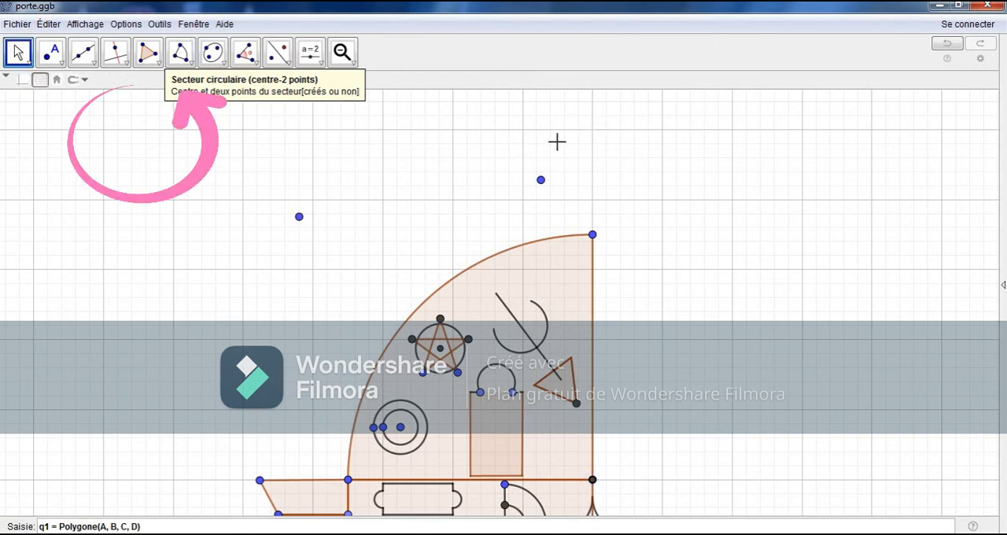
click(193, 65)
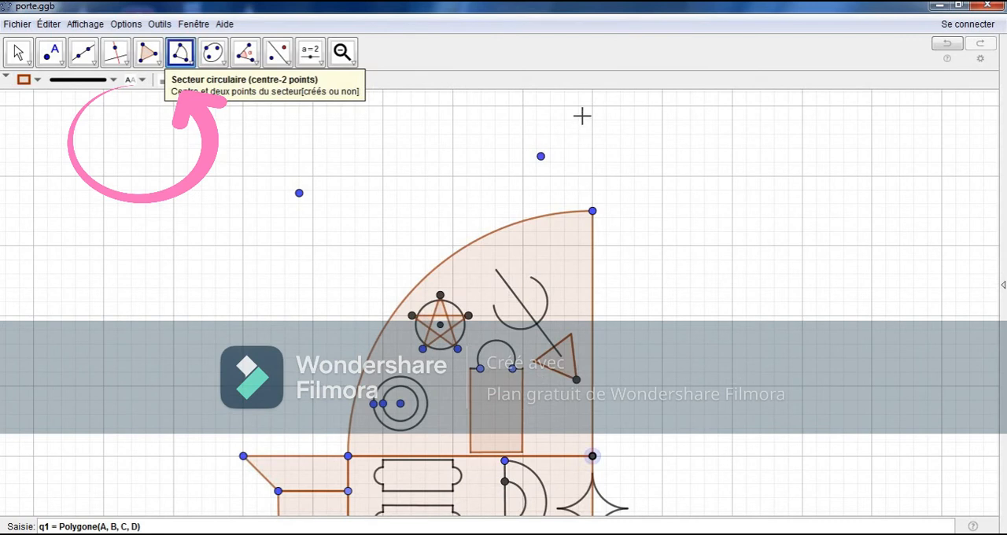
click(592, 103)
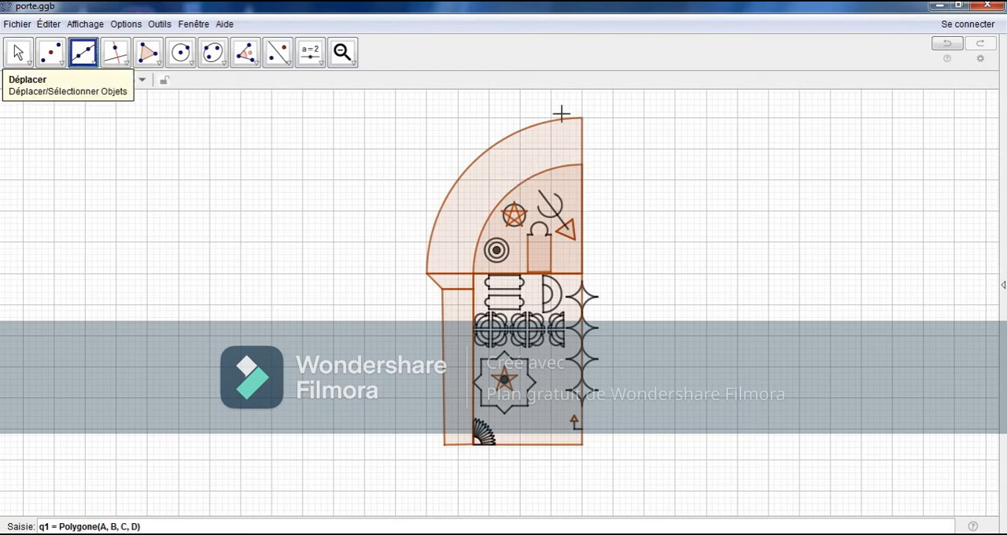
Step: Draw a vertical line along the half-door's straight edge and reflect the whole half-door across it
click(582, 117)
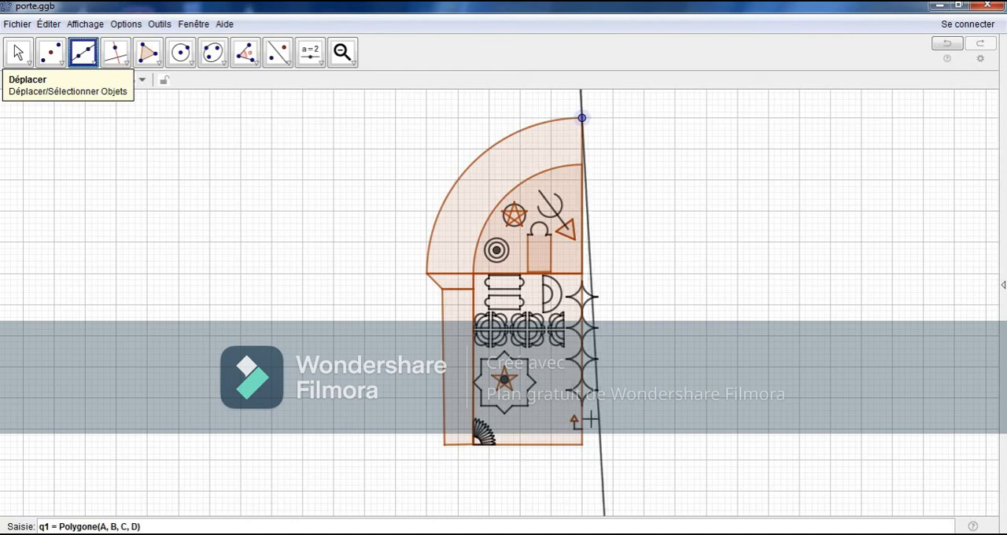
click(583, 445)
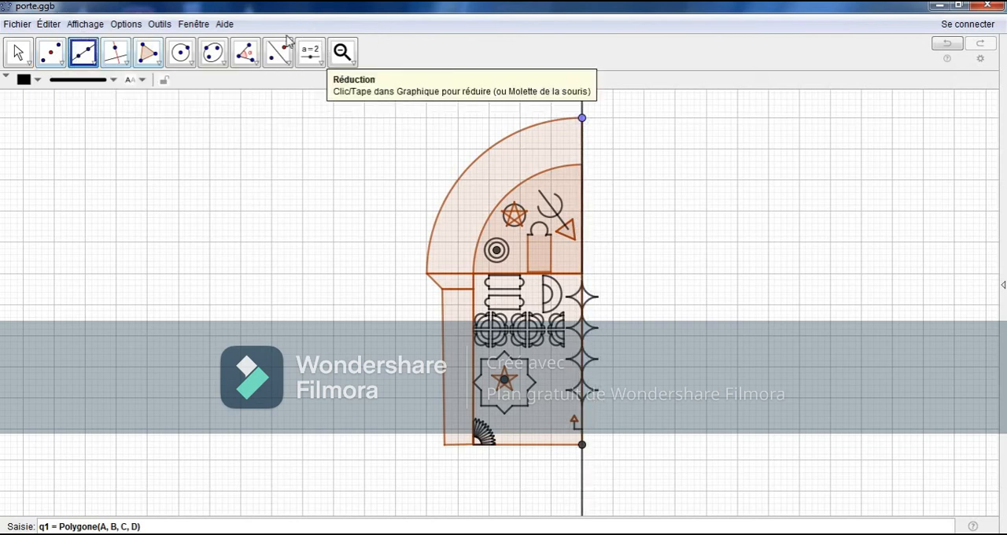
click(285, 53)
drag(721, 95, 263, 506)
click(582, 481)
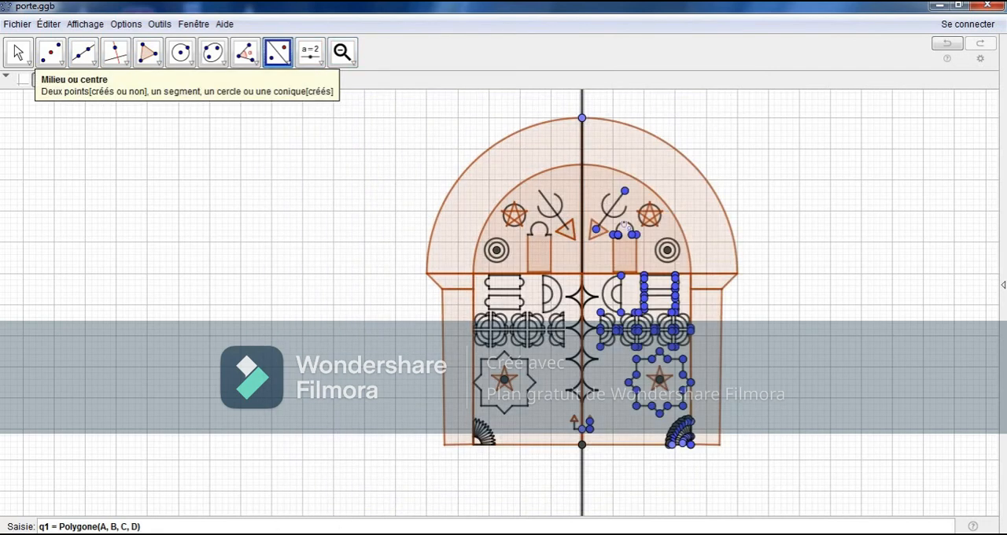
Step: Hide the construction points on the mirrored half of the door and the background grid
click(18, 53)
right_click(677, 317)
key(Escape)
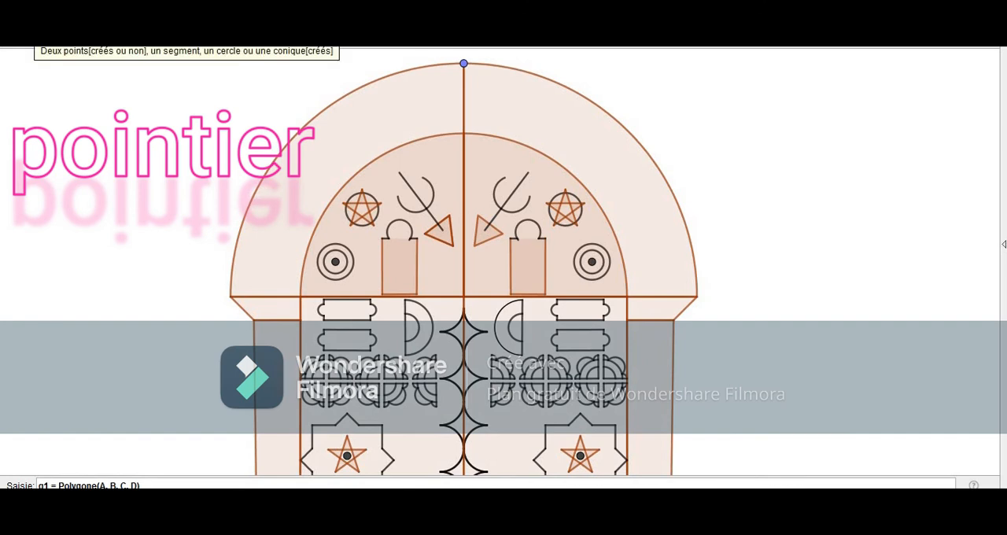
scroll(417, 247, up, 4)
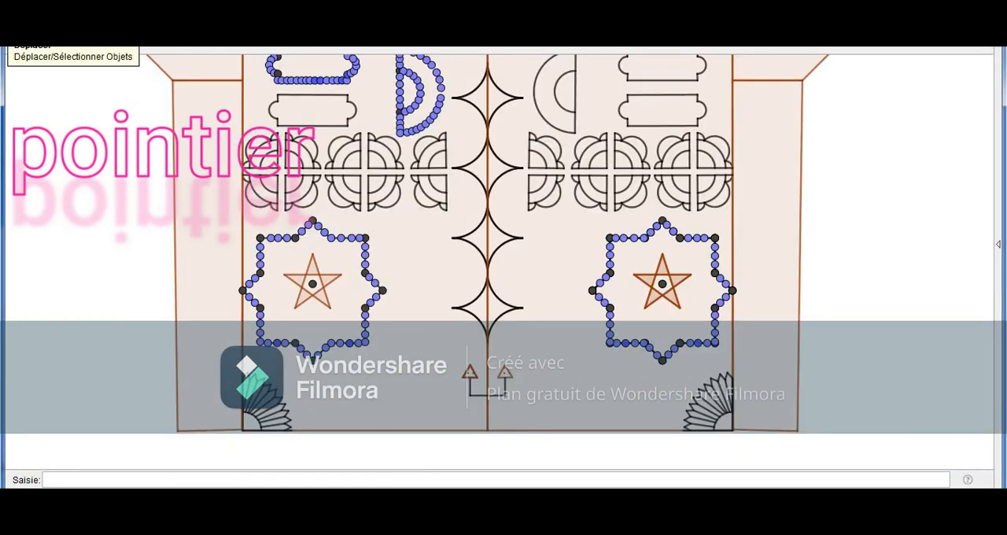
scroll(446, 344, up, 5)
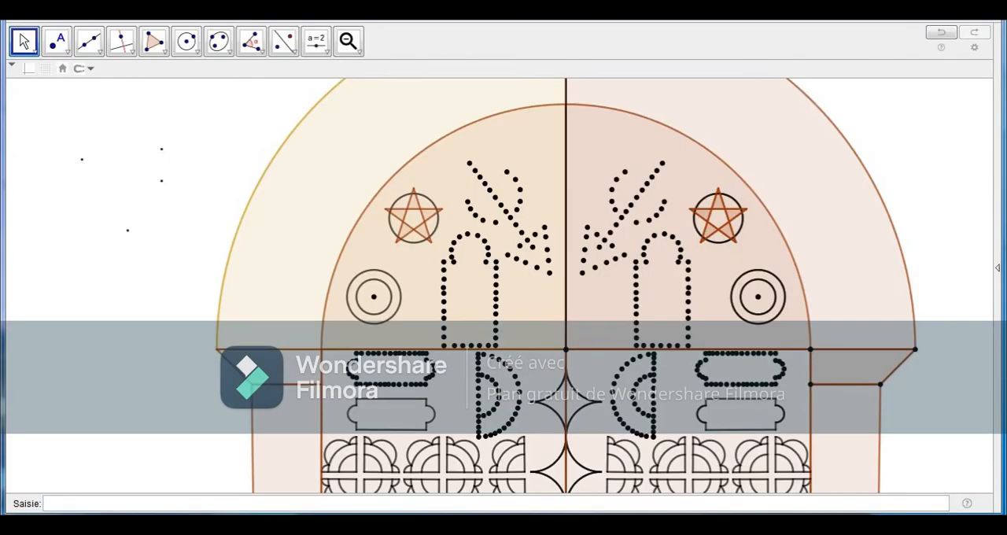
Step: Put the five-pointed star in the arch on another layer, colour it black and set its opacity to 0
drag(194, 349, 194, 180)
drag(194, 280, 195, 157)
drag(195, 232, 225, 384)
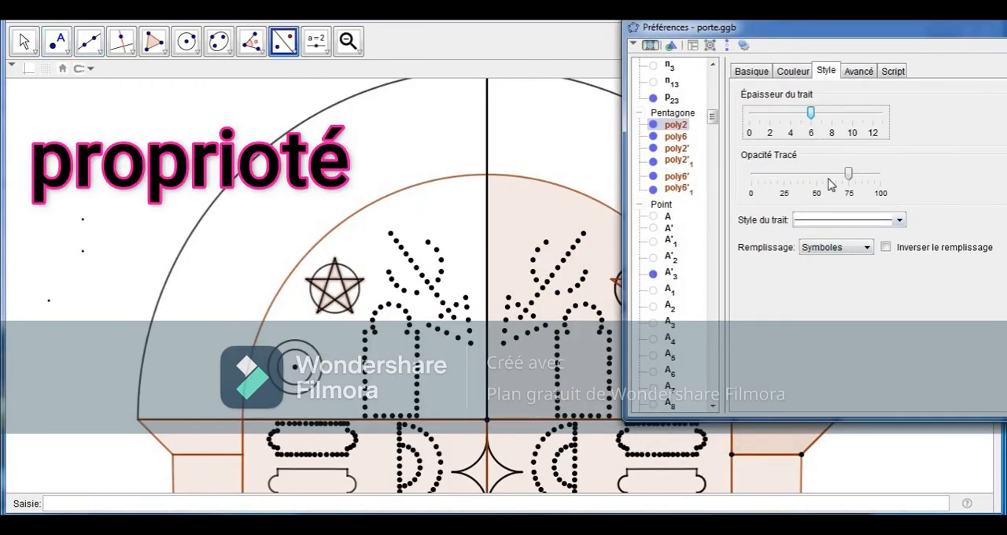
click(859, 72)
click(791, 279)
click(779, 318)
click(793, 72)
drag(763, 275, 734, 277)
click(748, 200)
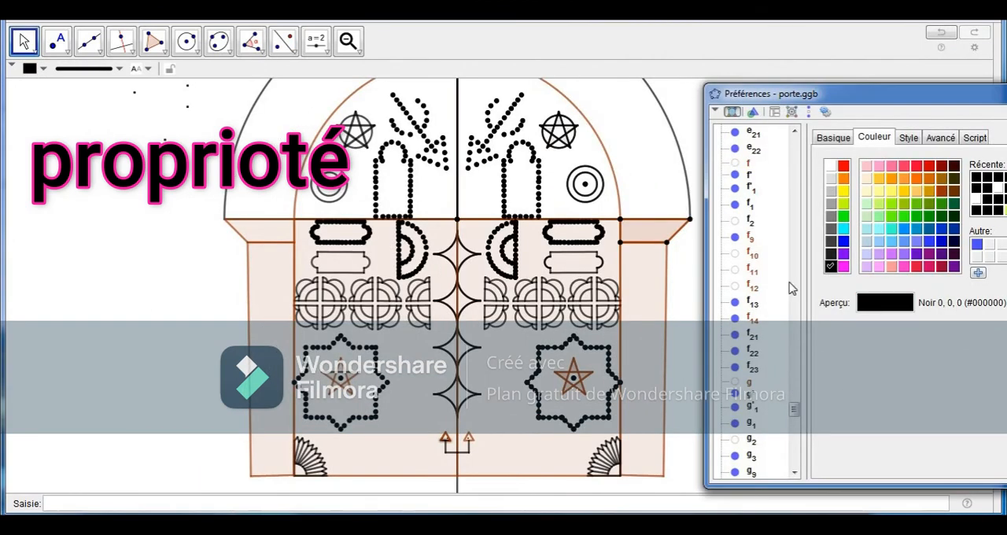
Step: Colour the two small triangles beside the centre line near the door's base black and set their opacity to 0
click(794, 472)
click(795, 473)
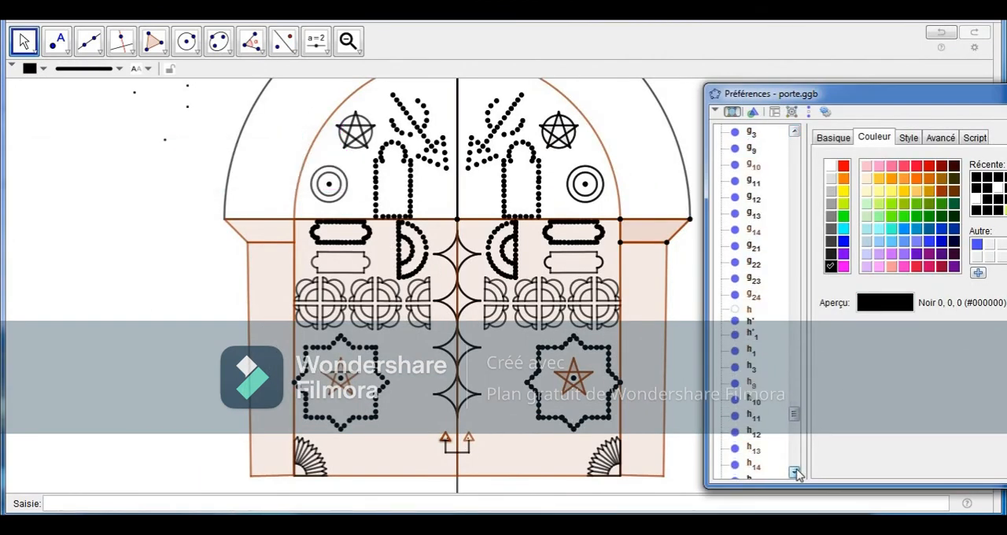
click(794, 473)
click(793, 473)
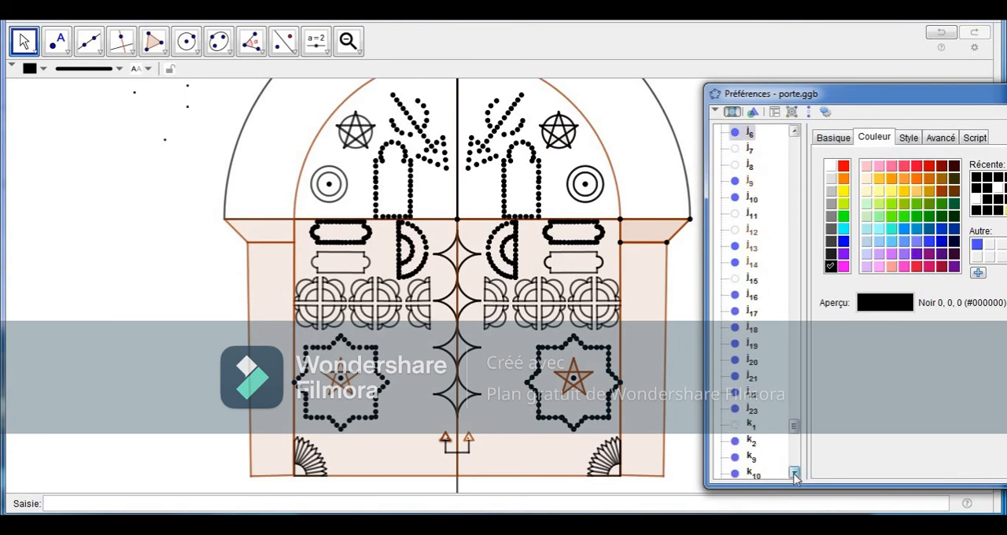
click(794, 473)
click(794, 473)
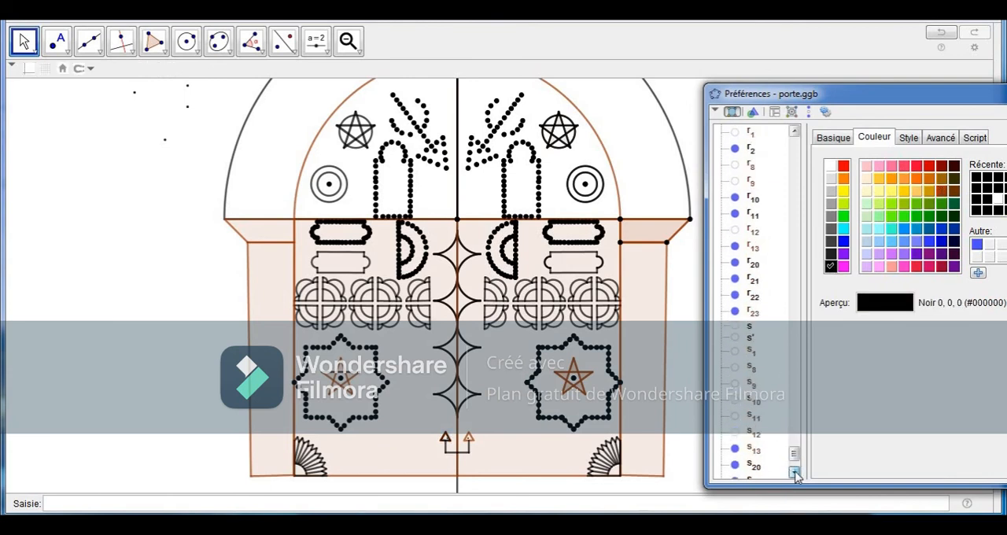
drag(794, 459, 796, 227)
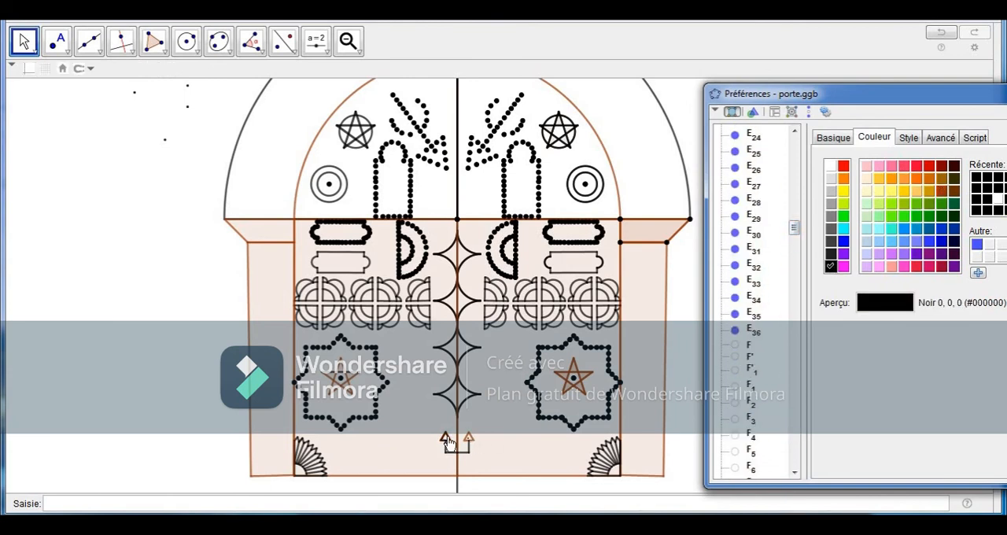
click(448, 439)
click(470, 439)
click(831, 267)
drag(844, 341, 832, 341)
key(ctrl+z)
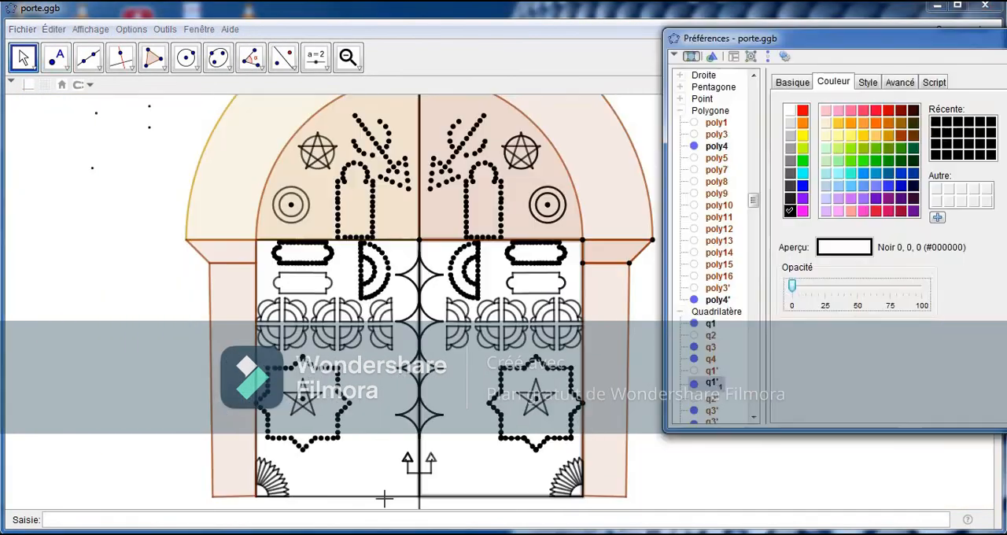
Step: Colour the surround pieces beside the door black and set their fill opacity to 0
click(229, 253)
drag(804, 286, 783, 287)
click(789, 211)
click(234, 303)
click(789, 211)
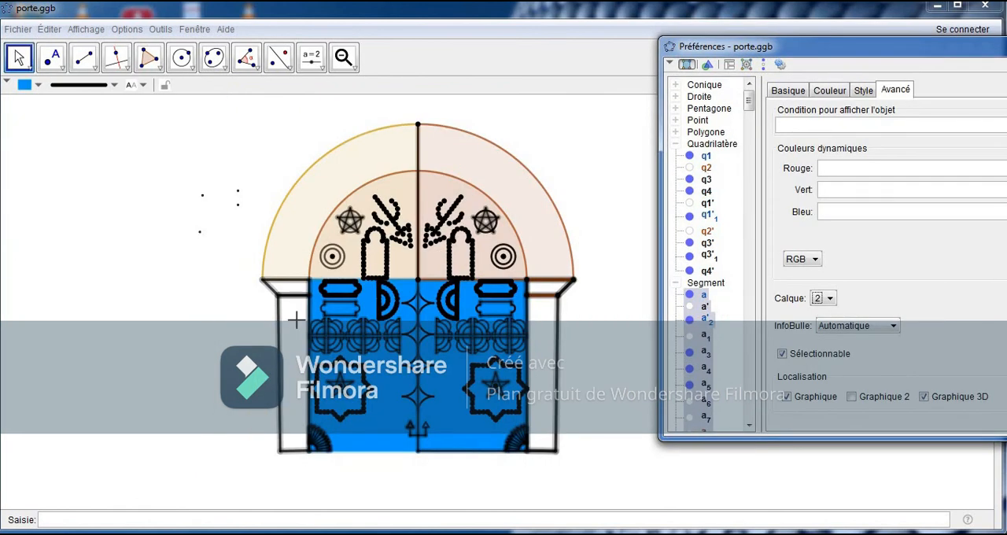
Step: Colour the left half of the outer arch light yellow (255, 250, 205)
click(292, 290)
click(324, 188)
click(829, 91)
click(821, 145)
Step: Colour both halves of the inner arch blue (0, 153, 255) at 100 opacity
drag(800, 294, 918, 293)
click(397, 224)
click(953, 130)
click(498, 205)
click(951, 132)
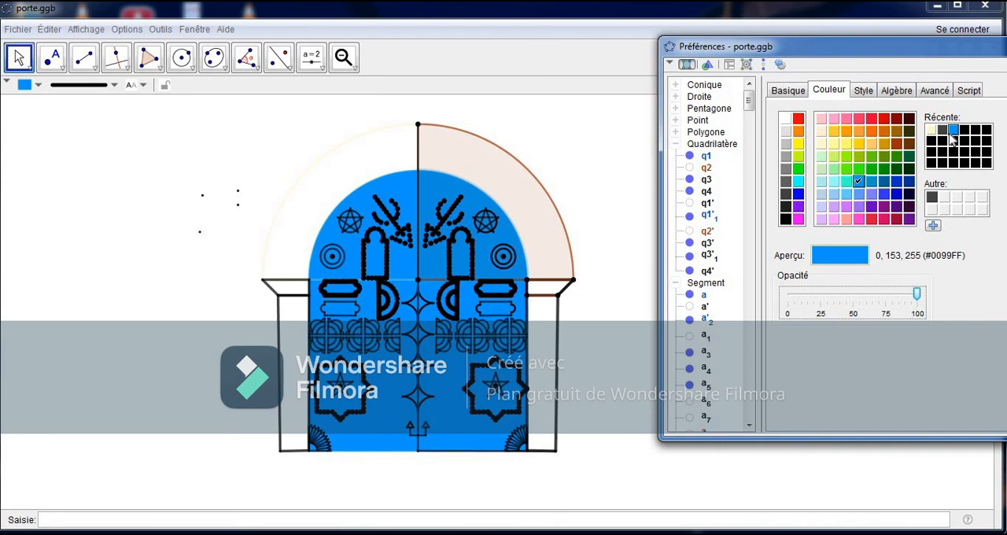
Step: Assign both halves of the blue inner arch to a different layer
click(933, 92)
click(825, 298)
click(818, 325)
click(831, 91)
click(399, 184)
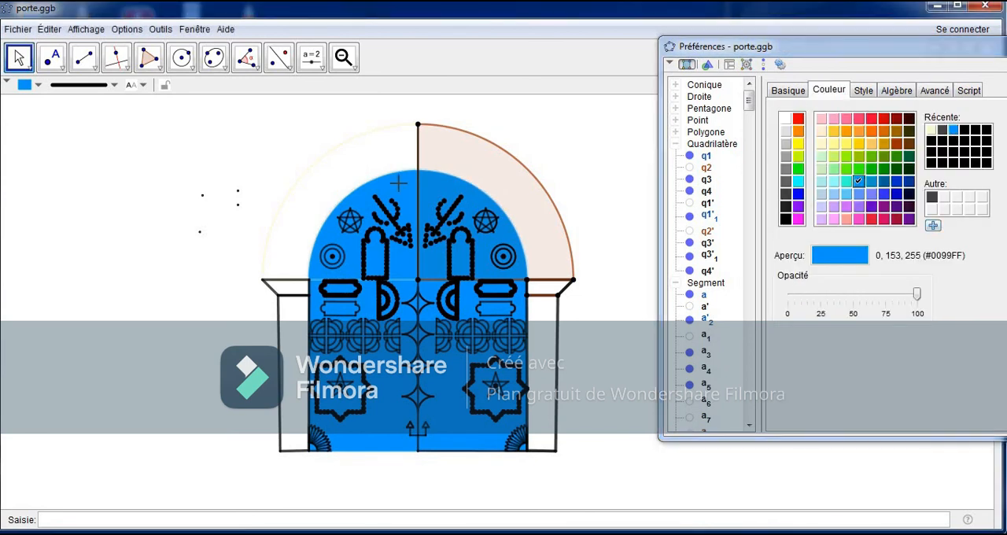
click(933, 91)
click(824, 299)
click(816, 331)
Step: Fill the right half of the outer arch with light yellow (255, 250, 205) at 100 opacity
click(431, 154)
click(687, 64)
click(829, 90)
click(488, 169)
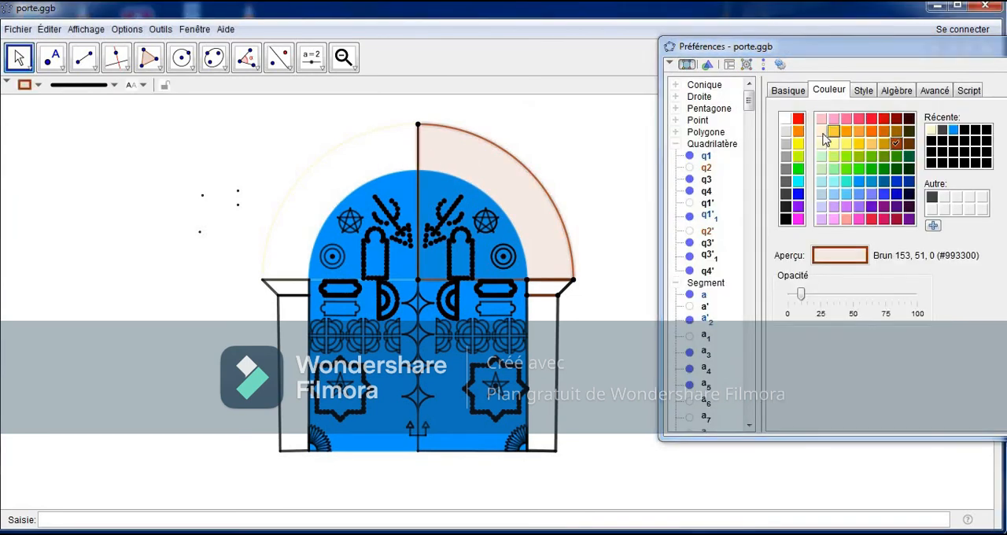
click(820, 131)
click(933, 91)
click(829, 91)
drag(801, 294, 917, 293)
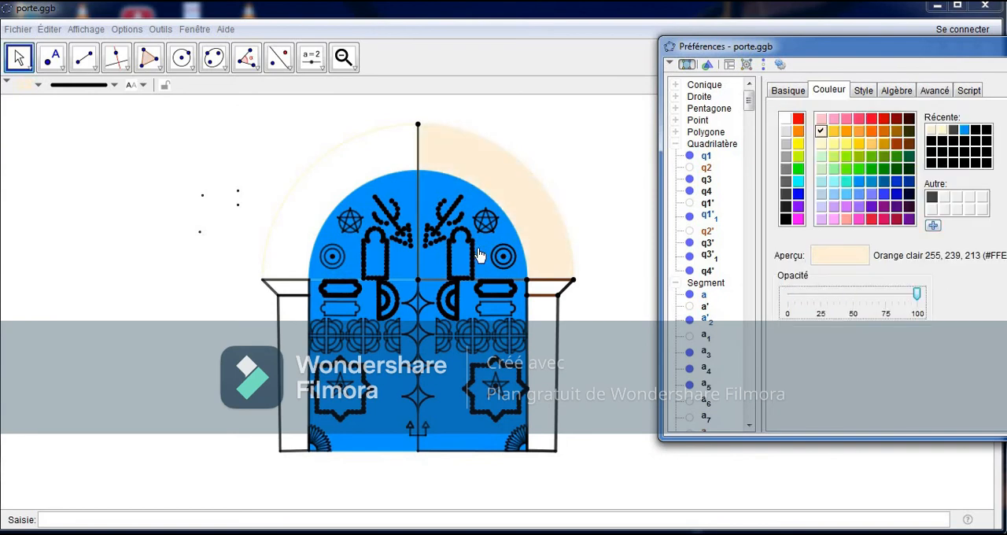
click(834, 144)
click(823, 144)
Step: Select the mirrored trapezoid q3' below the right outer arch and fill it with light yellow
click(410, 173)
click(687, 65)
click(503, 250)
click(687, 65)
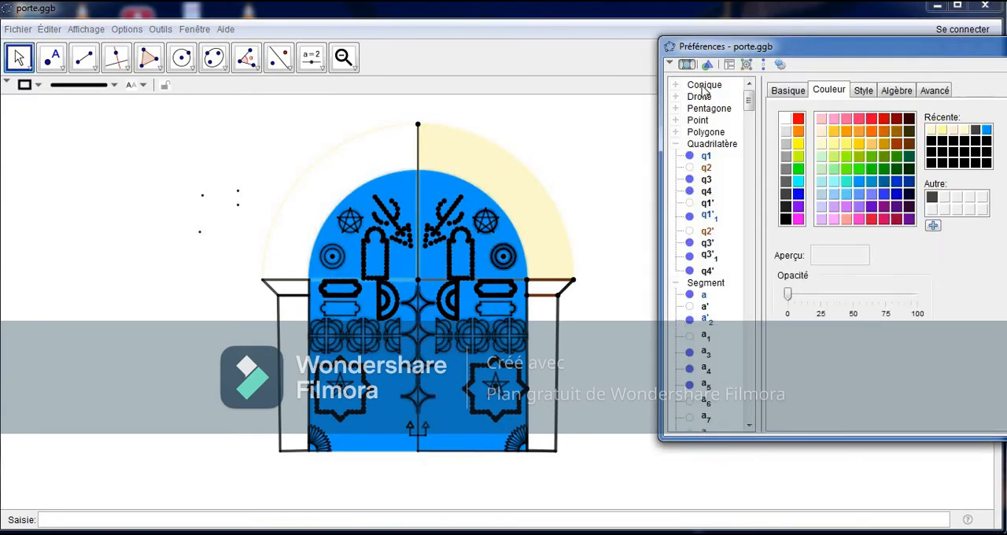
click(701, 145)
click(618, 244)
click(684, 67)
click(707, 243)
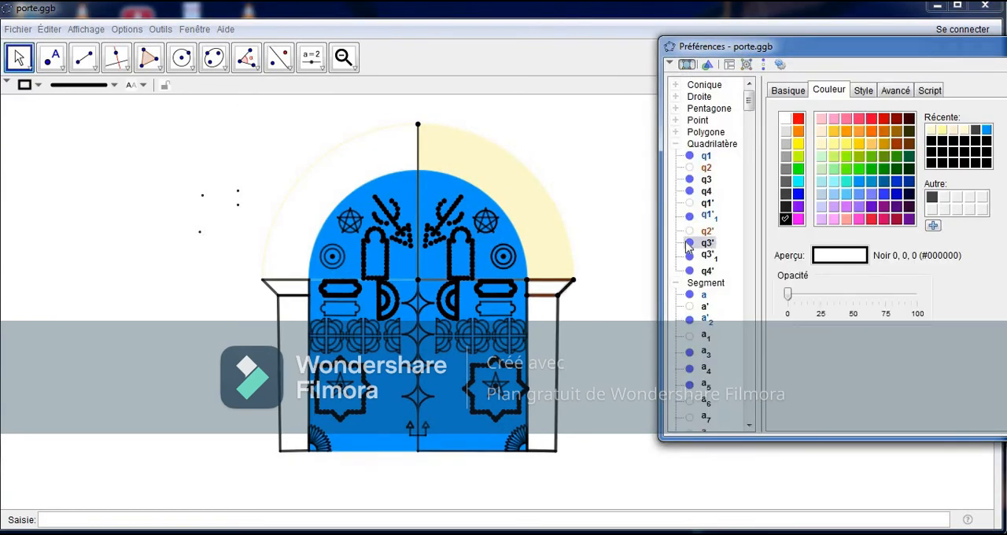
Step: Select all the segments together and colour them black
click(705, 282)
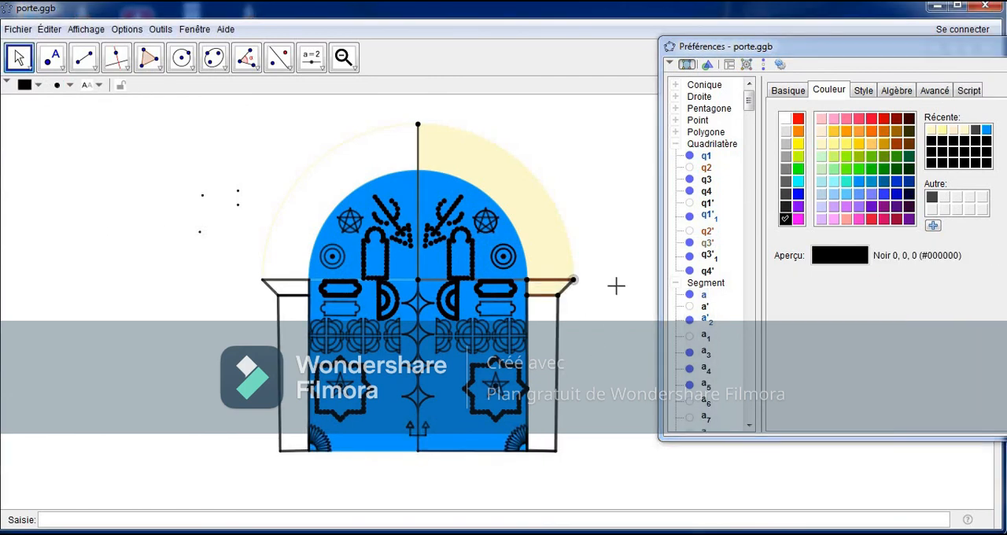
click(784, 118)
click(785, 220)
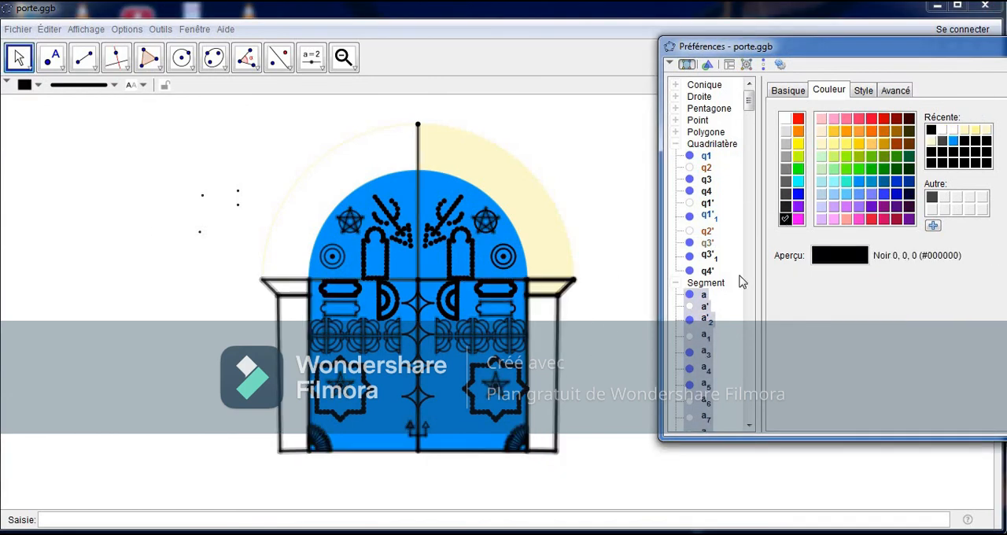
Step: Colour the top edges of both side pillars, quadrilateral q3'1 and the right pillar's upper corner points pale yellow
scroll(748, 254, down, 10)
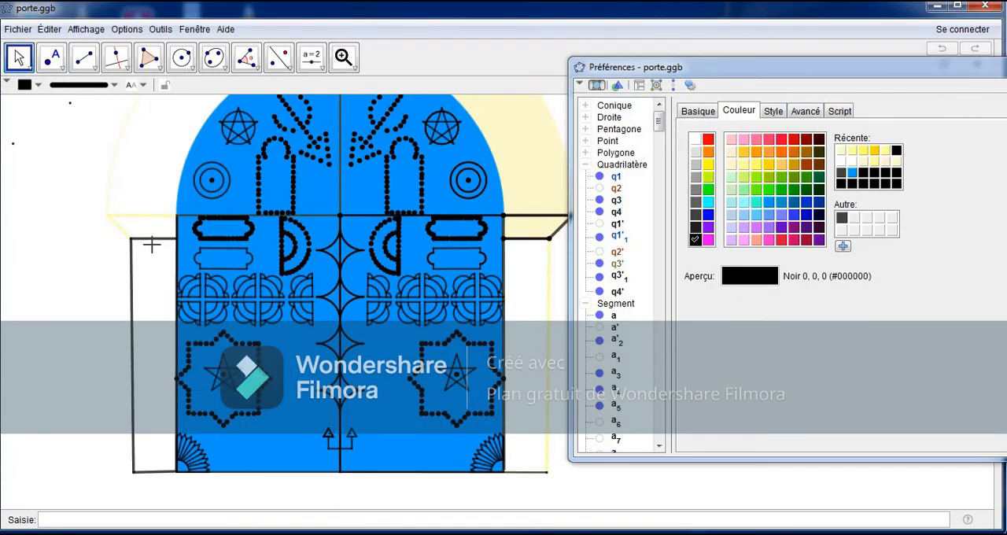
click(850, 150)
click(532, 238)
click(850, 150)
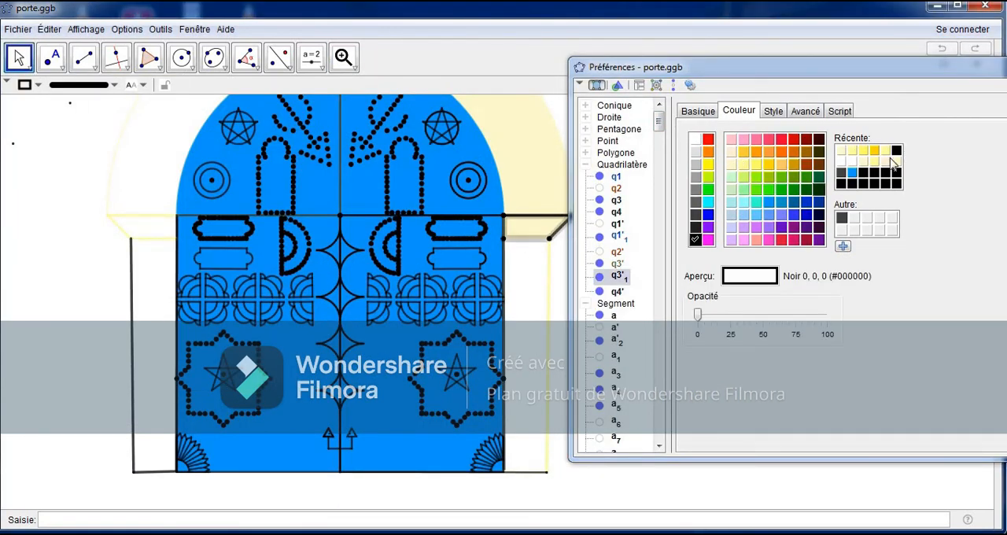
click(892, 161)
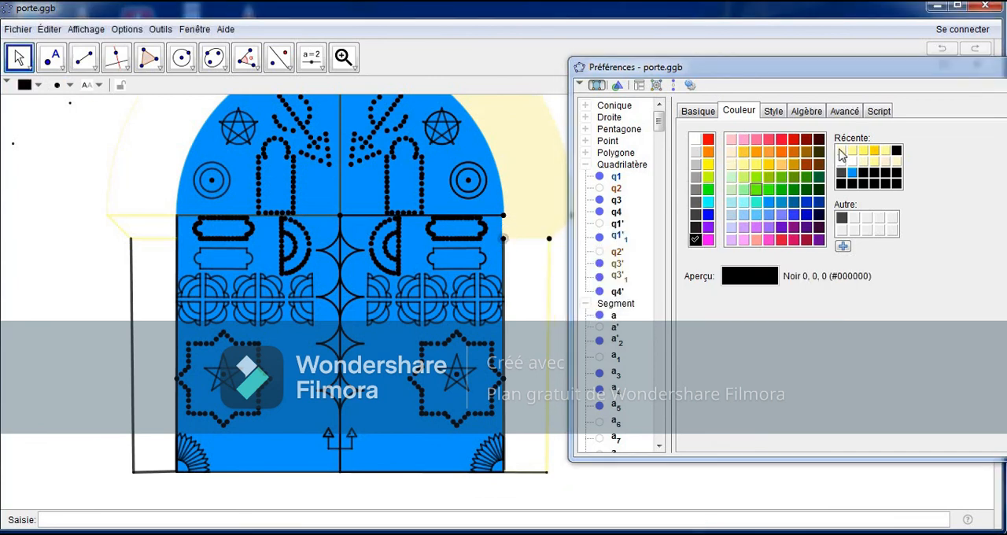
click(548, 237)
click(852, 149)
Step: Select the right pillar quadrilateral q4' and fill it with light yellow (255, 250, 205) at 100 opacity
click(526, 474)
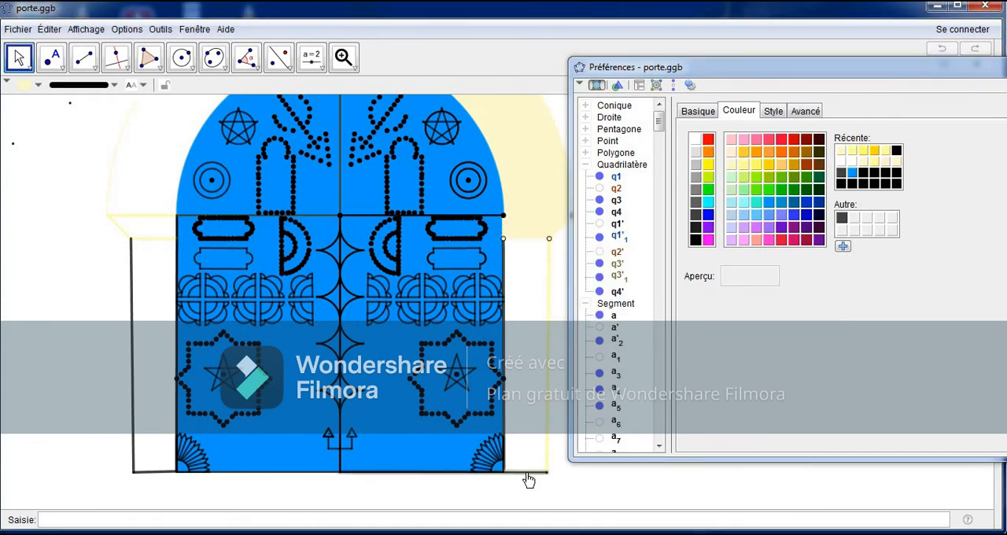
click(550, 336)
click(560, 258)
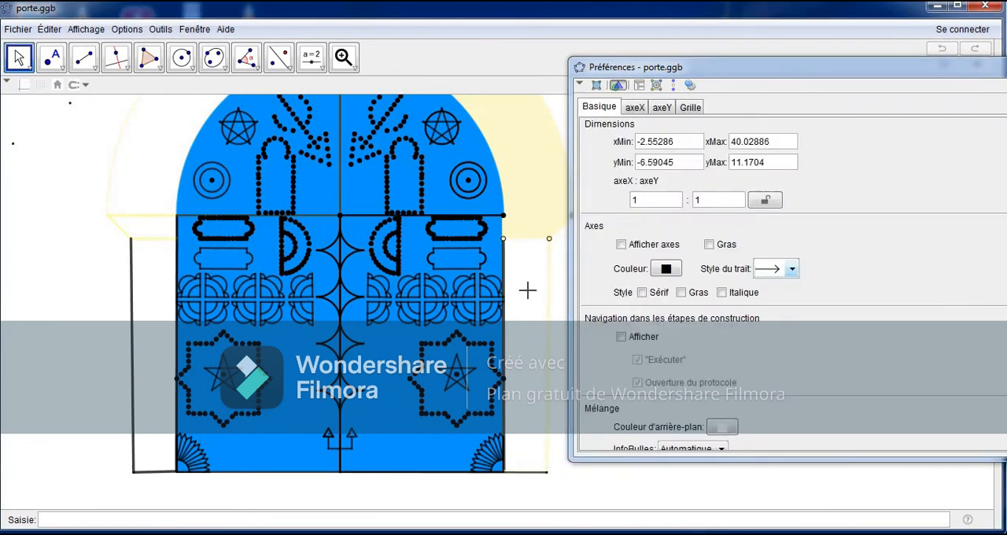
click(552, 302)
click(602, 202)
click(618, 291)
click(852, 150)
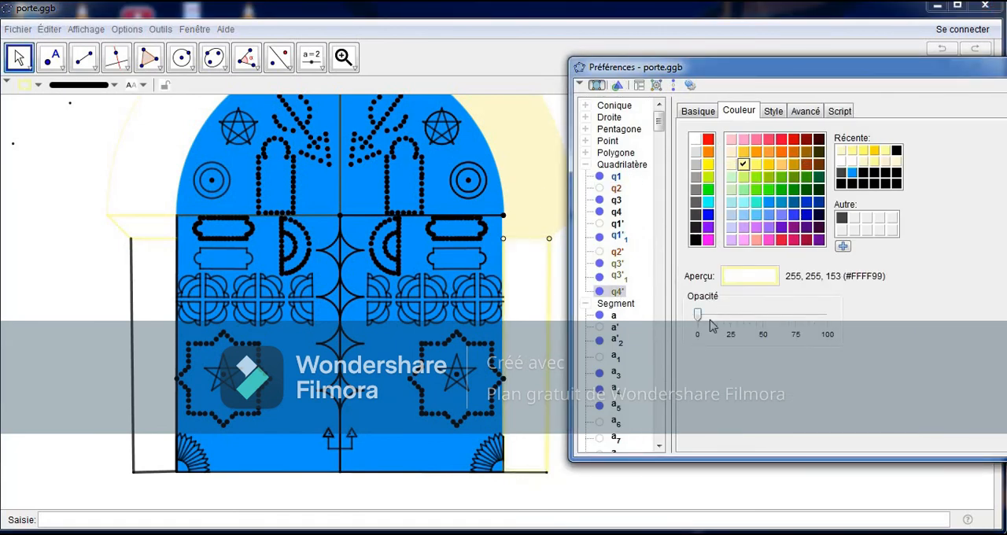
drag(699, 315, 828, 315)
click(841, 149)
Step: Colour the right pillar's upper corner points and the left pillar's outer and bottom edges light yellow
click(549, 238)
click(502, 239)
click(133, 315)
click(841, 150)
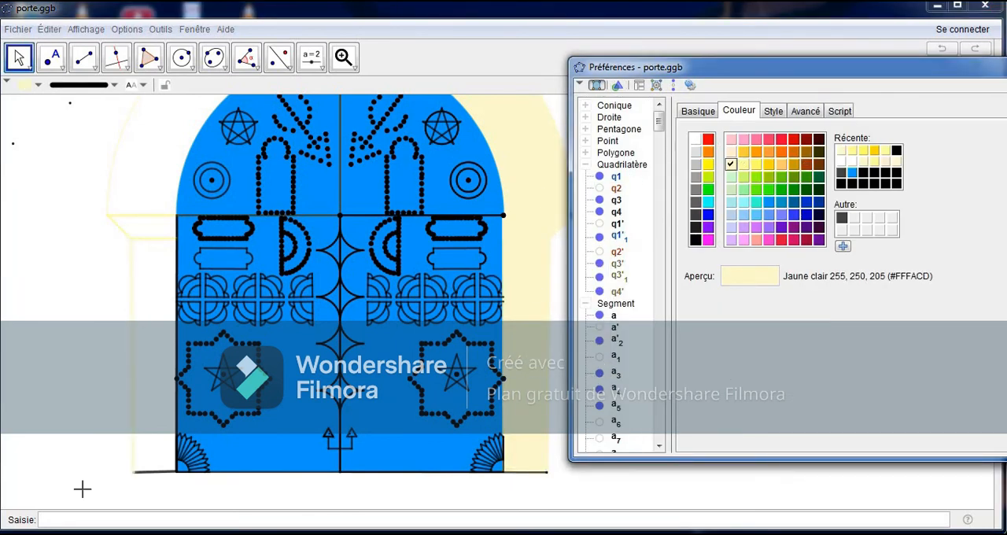
click(154, 472)
click(852, 149)
click(547, 472)
click(548, 468)
click(534, 473)
click(120, 230)
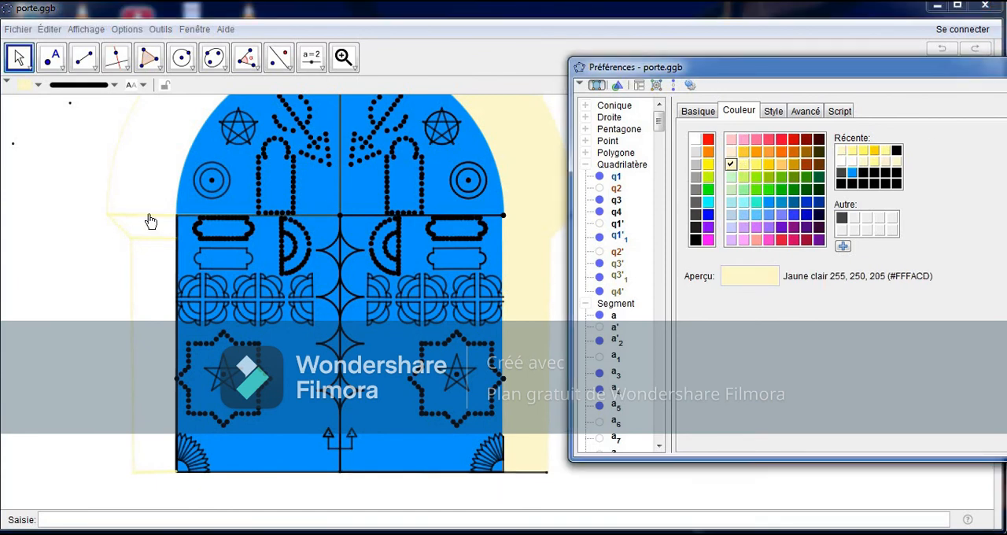
Step: Fill the left pillar quadrilateral q4 with light yellow (255, 250, 205) at 100 opacity
click(618, 235)
click(599, 253)
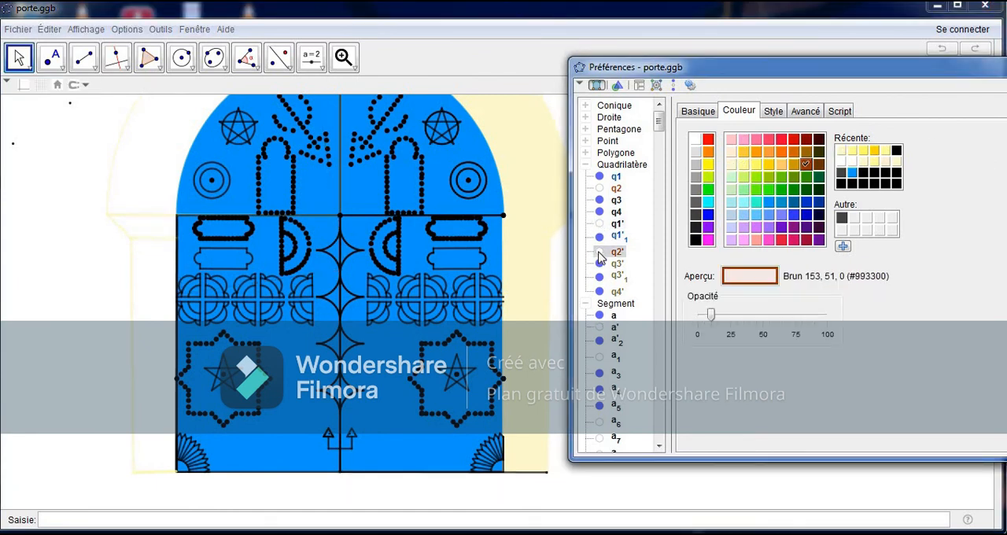
double_click(607, 152)
click(600, 332)
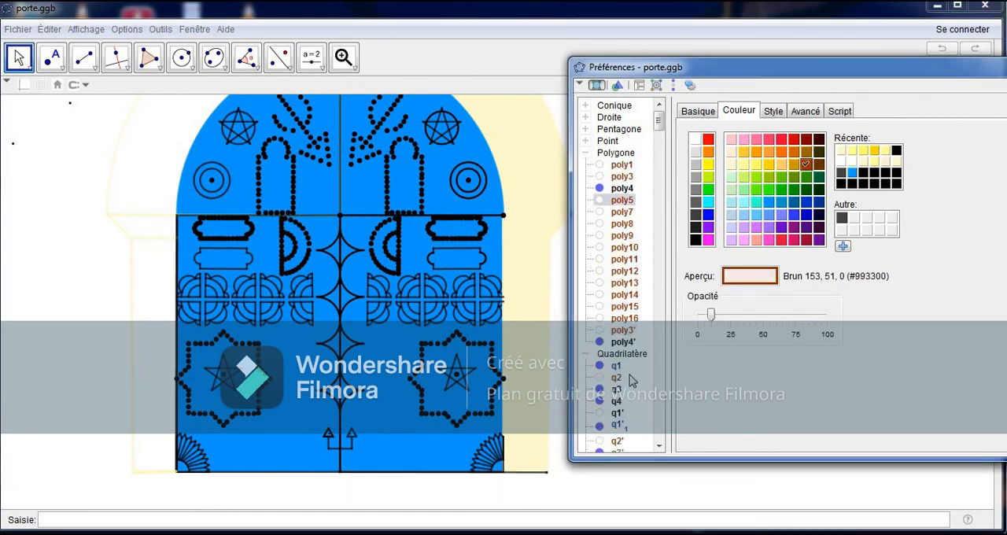
double_click(608, 153)
drag(79, 275, 122, 295)
click(616, 211)
click(731, 165)
drag(697, 314, 829, 319)
Step: Fill quadrilateral q3, the slanted piece above the left pillar, with light yellow at full opacity
click(616, 200)
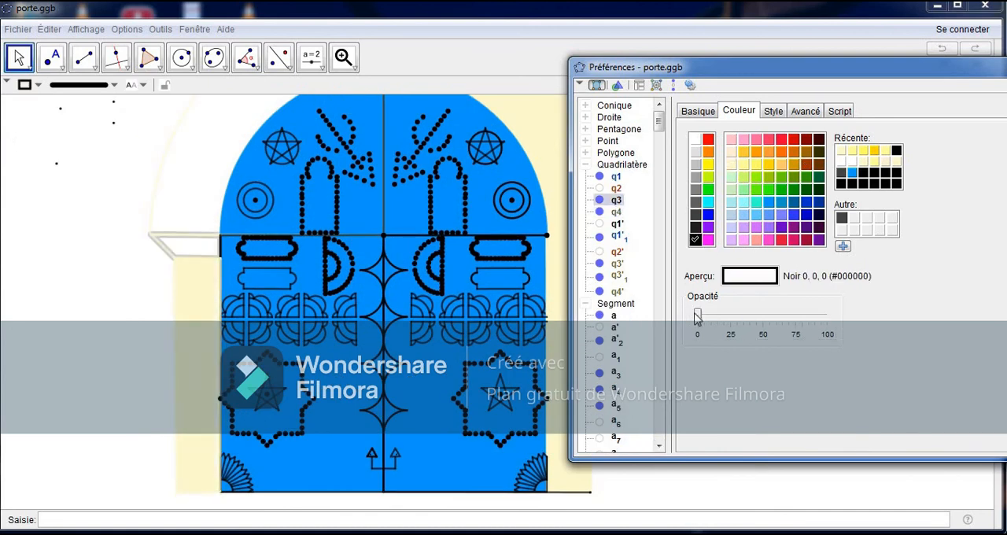
drag(697, 315, 830, 317)
click(730, 164)
click(174, 239)
drag(697, 315, 830, 317)
click(845, 113)
click(738, 111)
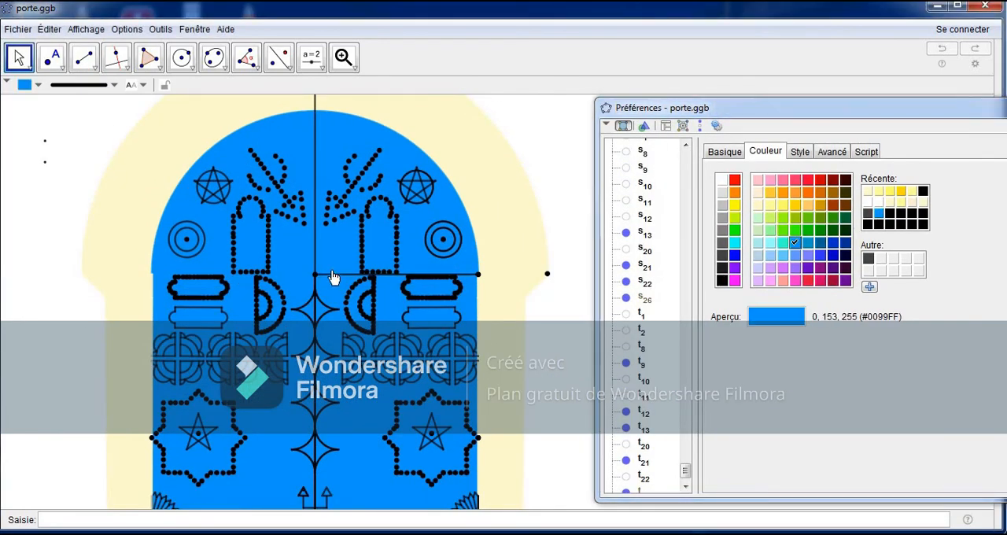
Step: Colour the horizontal segment d'2 across the door blue (0, 153, 255) and hide the point at its right end
right_click(343, 274)
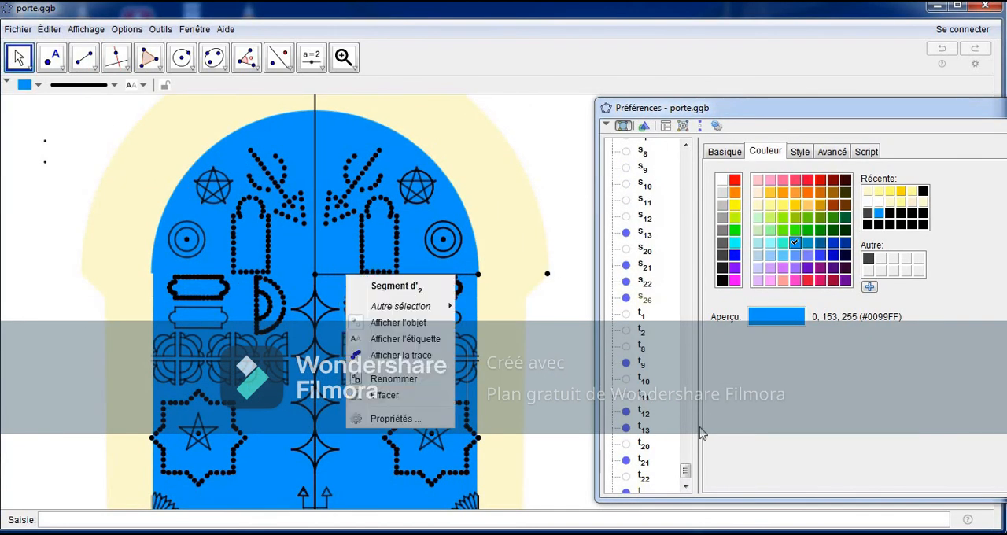
drag(685, 470, 685, 218)
scroll(647, 354, down, 3)
click(643, 365)
click(644, 250)
click(878, 213)
click(476, 277)
right_click(478, 273)
click(517, 321)
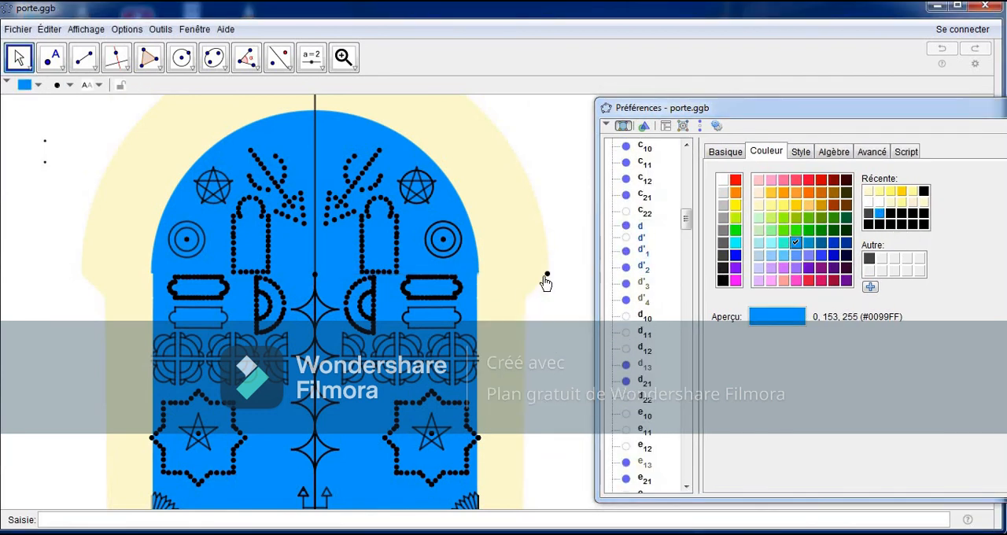
Step: Colour the point at the surround's right outer corner light yellow (255, 250, 205)
drag(40, 353, 51, 197)
click(524, 378)
click(879, 191)
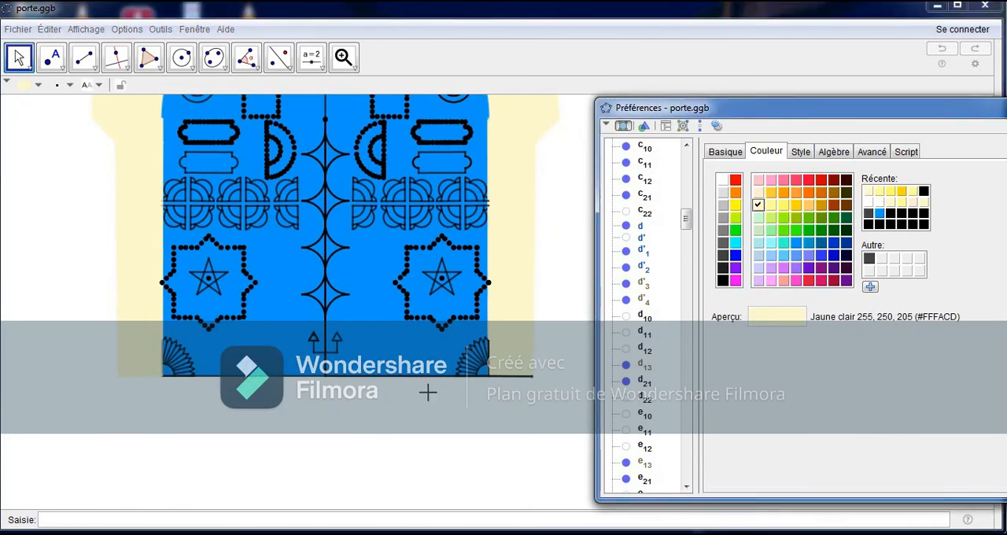
Step: Colour the black bottom edge of the right pillar light yellow (255, 250, 205)
right_click(497, 375)
click(879, 191)
click(507, 376)
drag(687, 226, 687, 469)
click(627, 227)
click(513, 376)
click(511, 378)
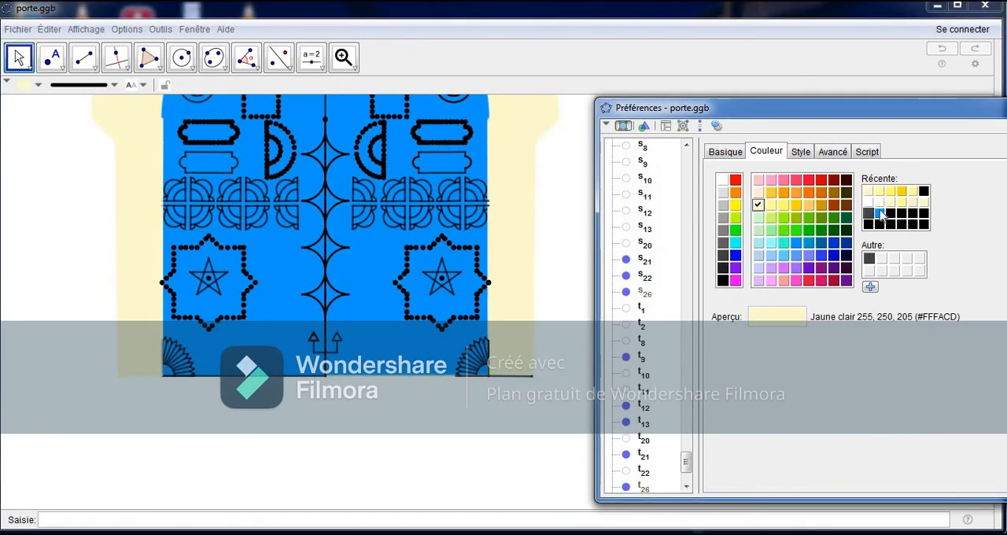
click(512, 376)
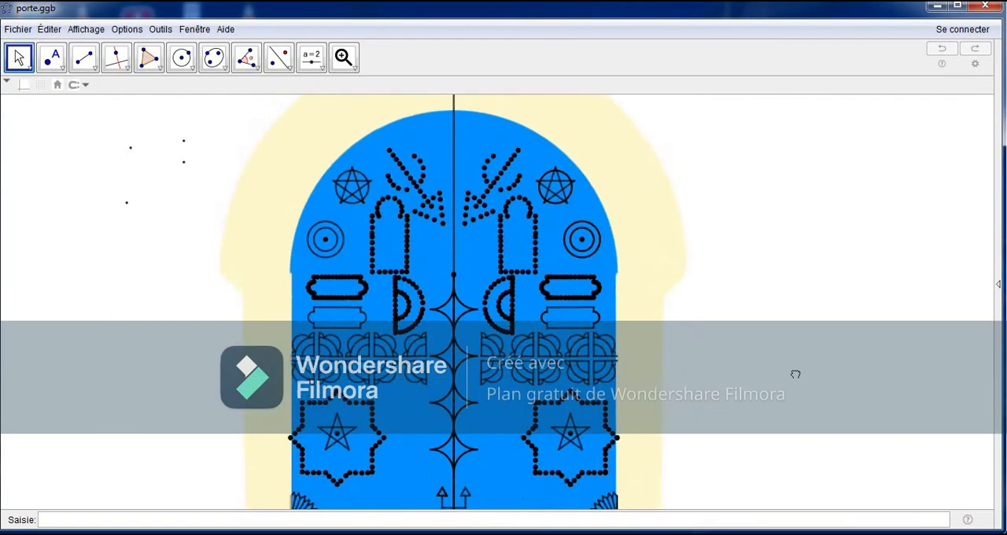
drag(795, 374, 840, 449)
Step: Hide the vertical axis line that runs through the arch above the door
right_click(499, 153)
click(546, 187)
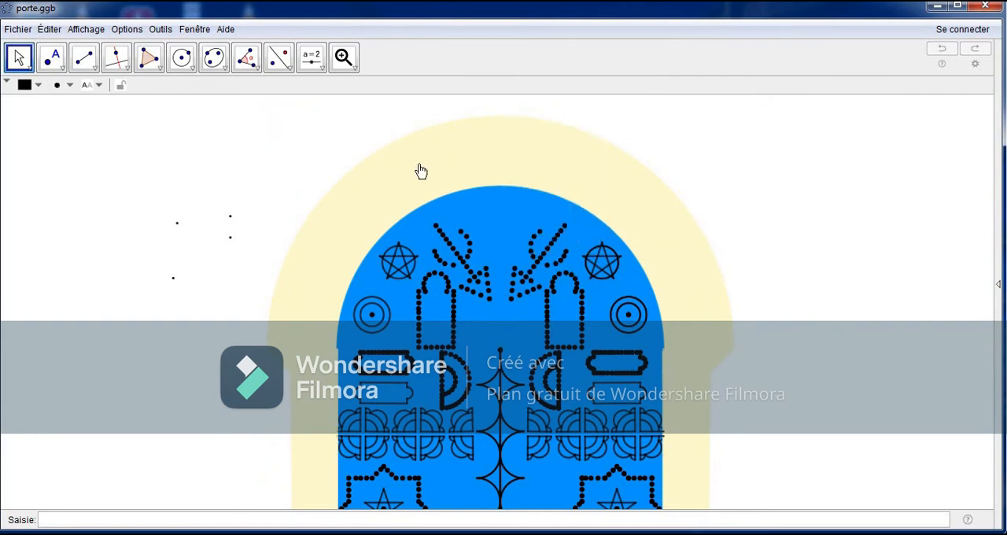
drag(236, 177, 236, 188)
click(354, 69)
click(378, 147)
click(269, 179)
Step: Try a vertical segment from the door's bottom midpoint to the arch's apex, and hide segment a13
click(19, 58)
click(84, 58)
click(423, 470)
click(424, 191)
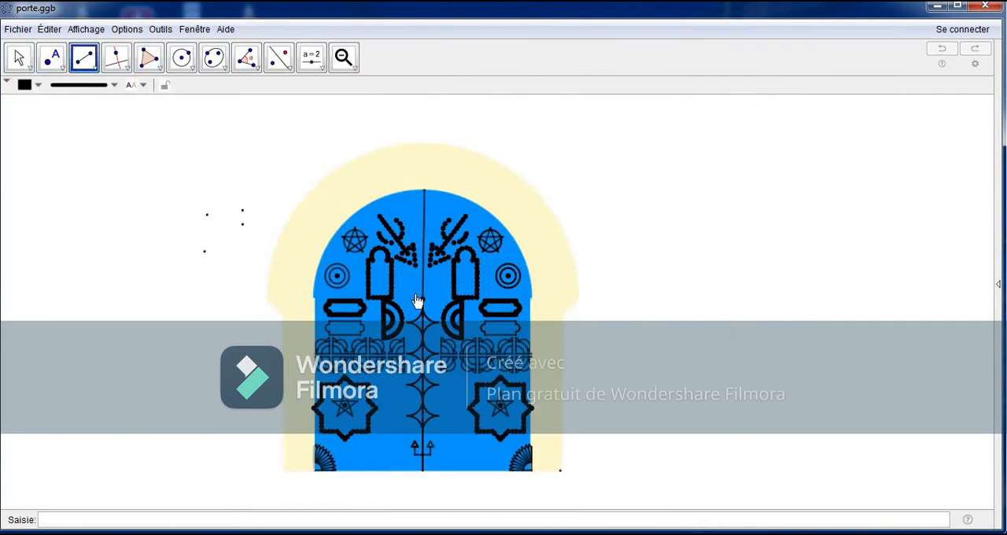
right_click(424, 221)
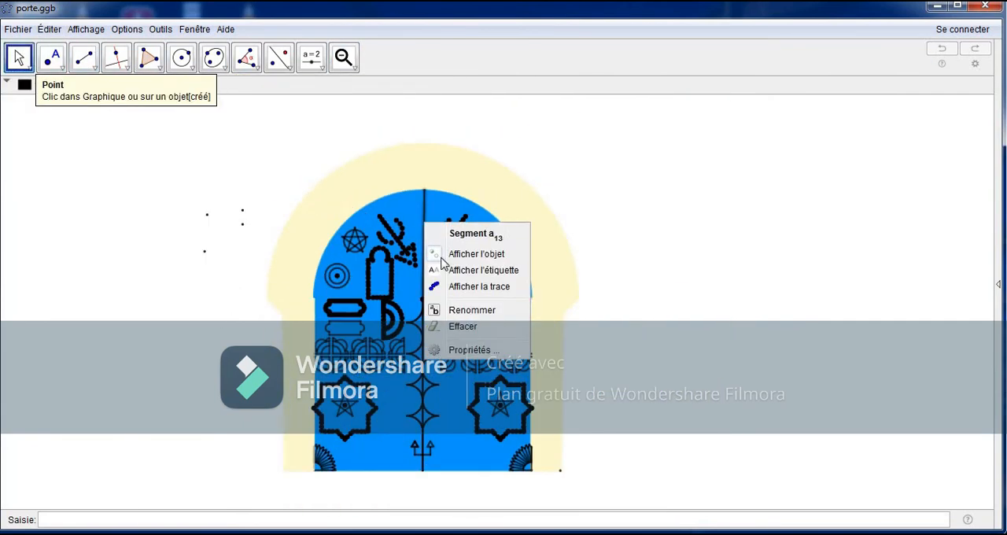
click(443, 257)
Step: Delete the stray points beside the door and save the file
drag(267, 173, 314, 152)
click(279, 58)
drag(329, 148, 160, 273)
key(Delete)
click(17, 30)
click(56, 139)
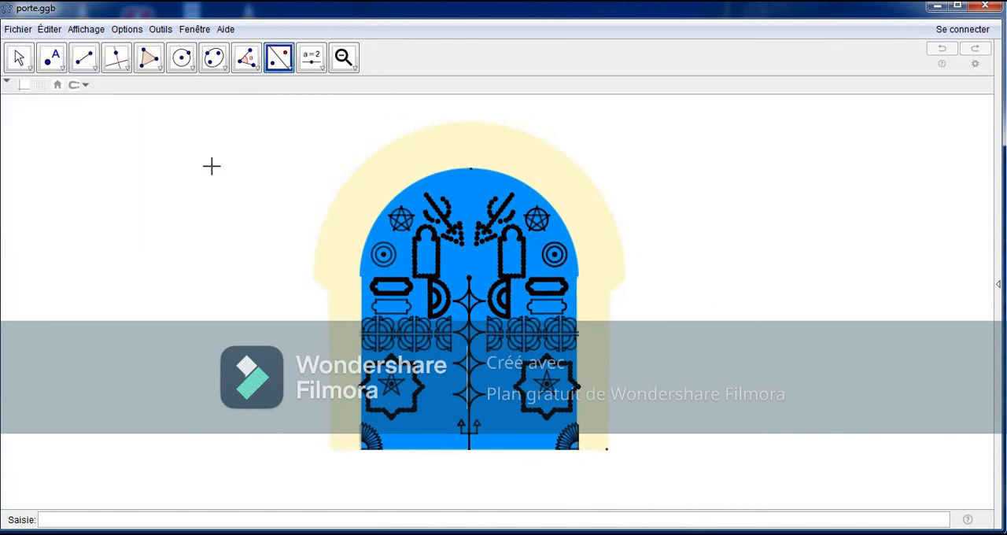
click(19, 58)
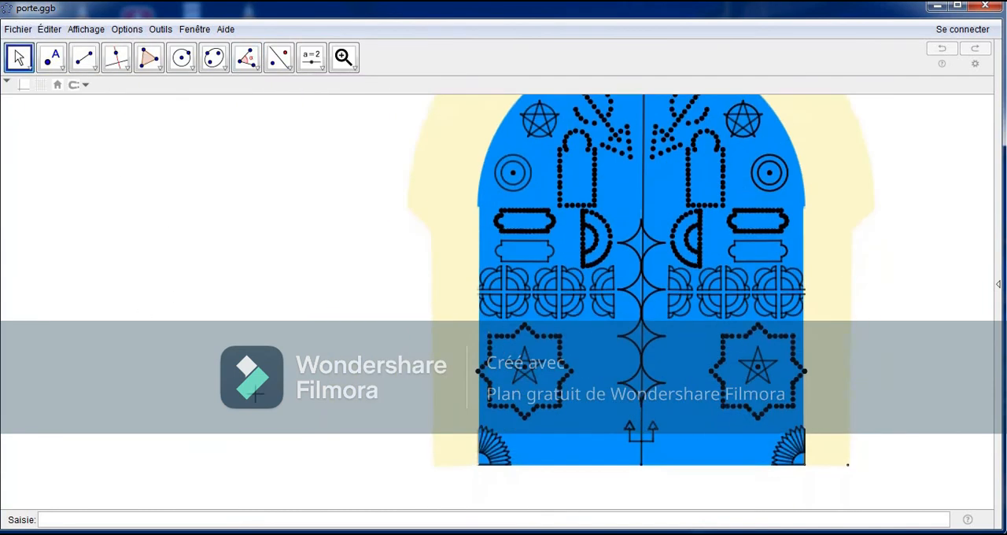
Step: Examine the finished door from the top of the arch down to its base
drag(256, 394, 323, 264)
drag(322, 265, 326, 297)
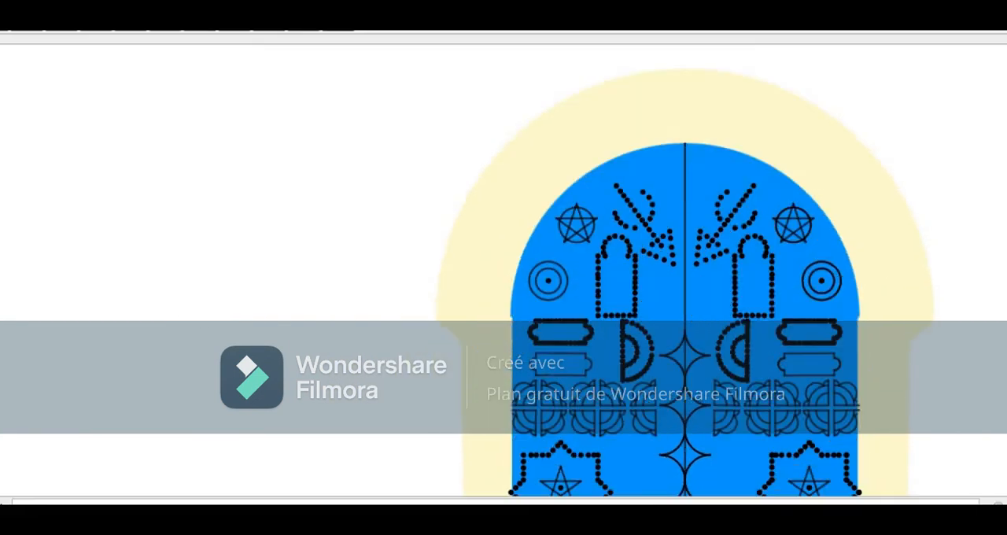
drag(225, 432, 223, 307)
drag(243, 432, 245, 336)
drag(264, 292, 264, 362)
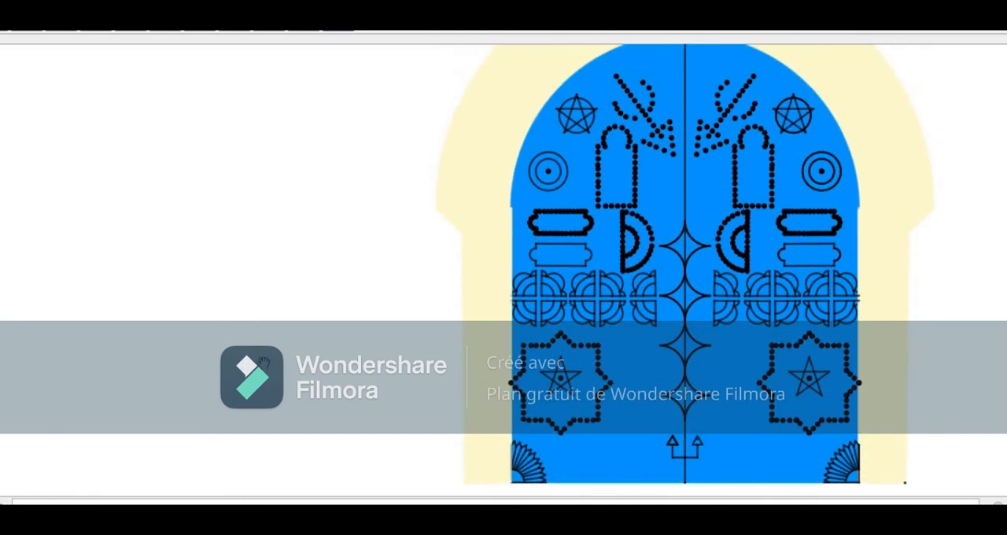
drag(280, 160, 278, 276)
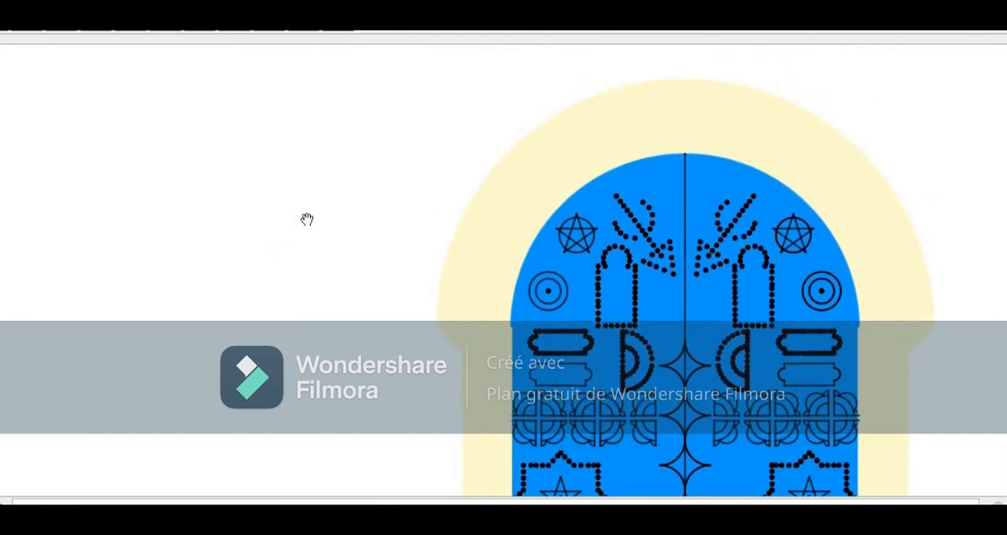
drag(127, 242, 119, 154)
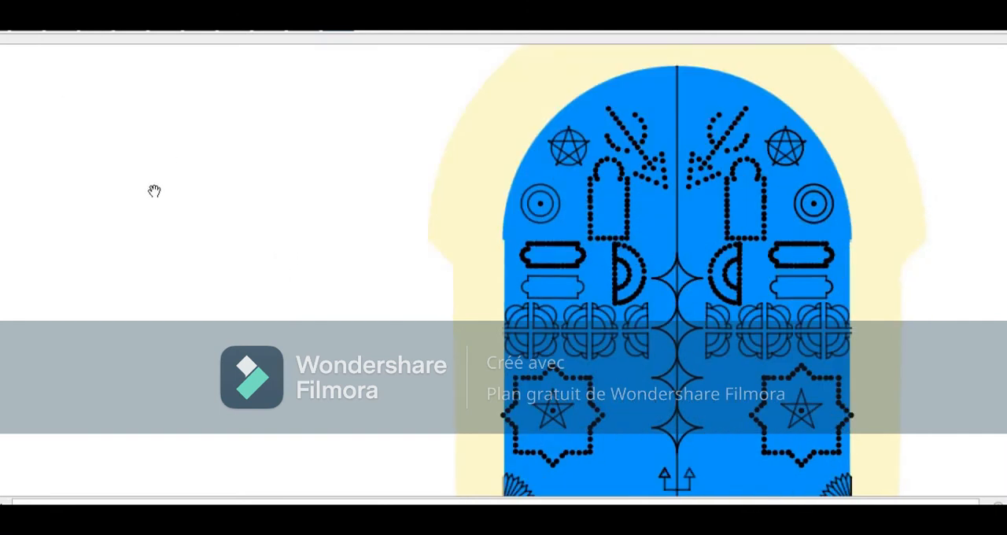
drag(155, 201, 161, 322)
drag(160, 289, 103, 75)
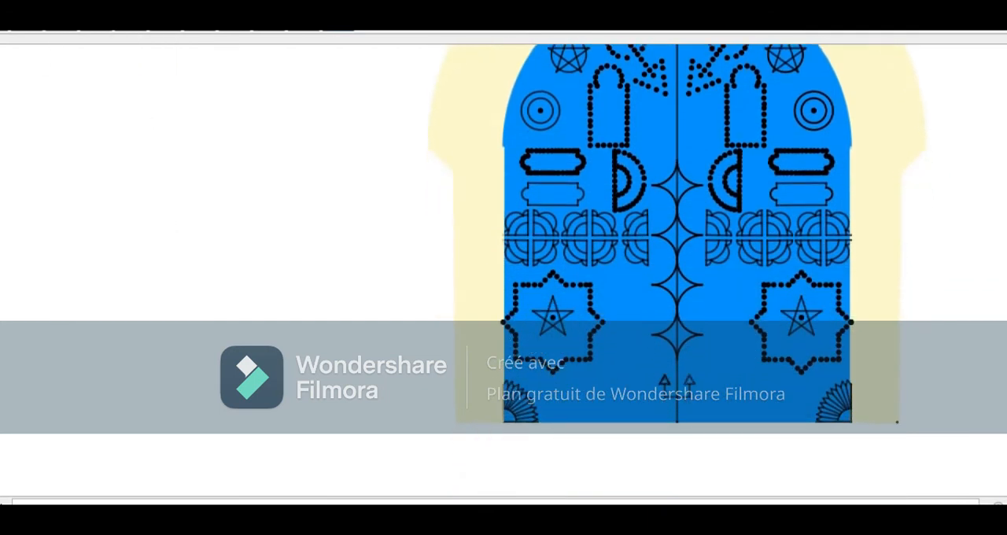